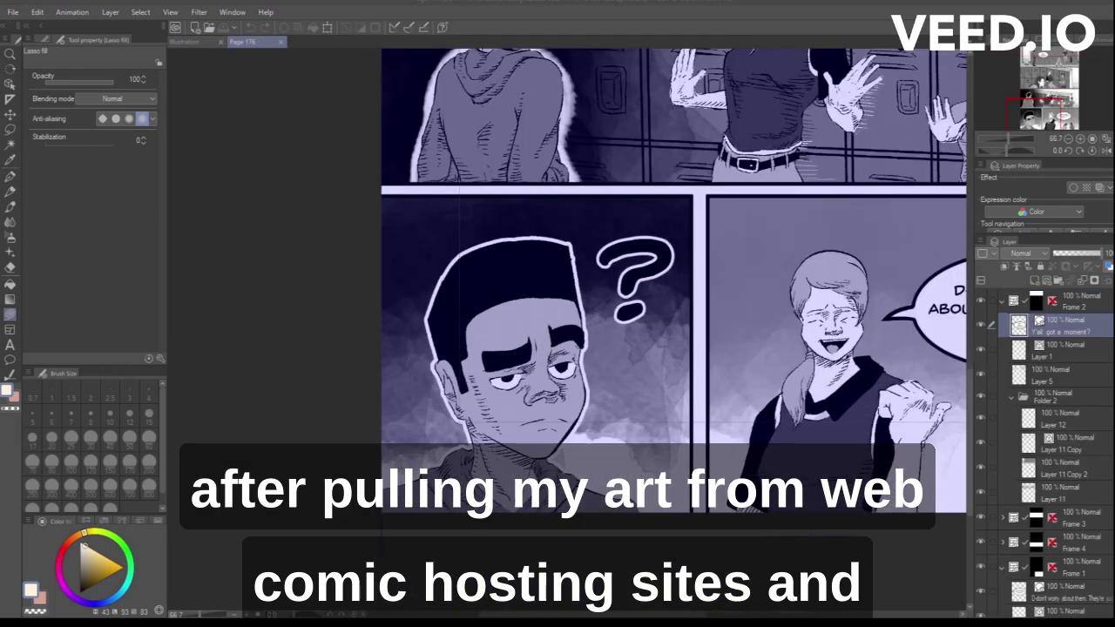
Put the frame of the panel with the frowning man and question mark into a new layer folder and select that folder
click(9, 85)
click(557, 454)
click(1090, 585)
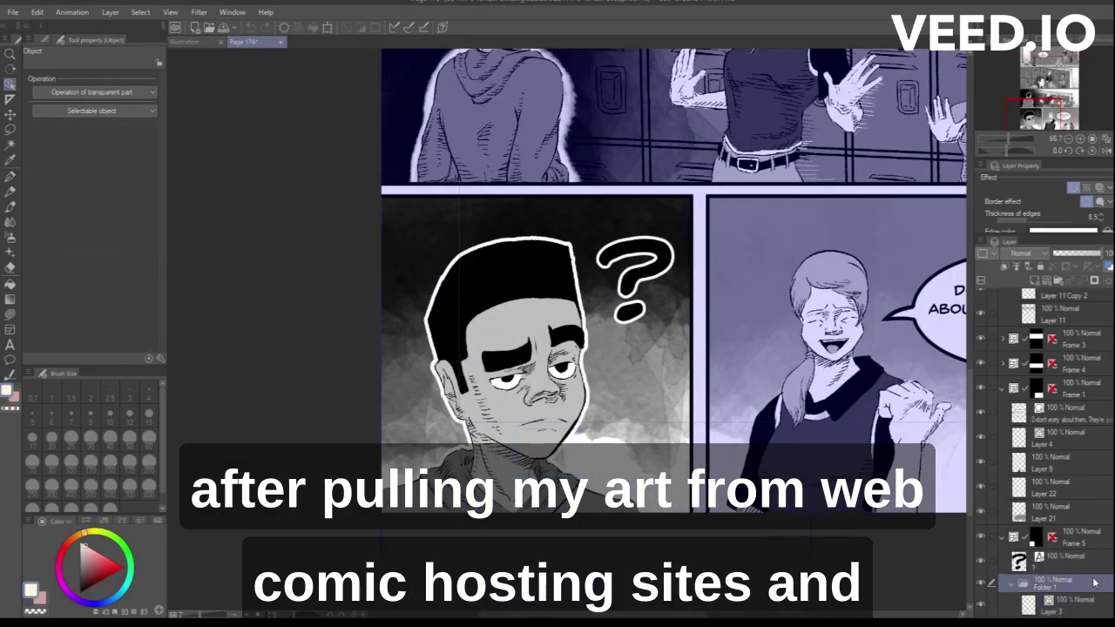
click(980, 583)
click(980, 583)
click(1085, 542)
click(981, 538)
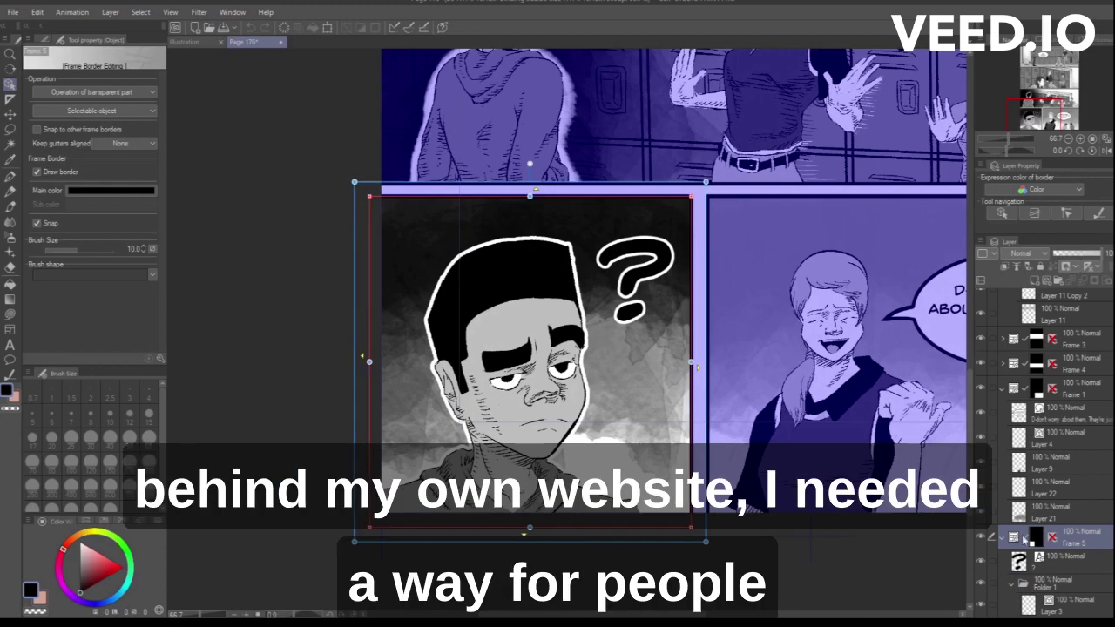
key(ctrl+g)
click(1011, 554)
click(1077, 537)
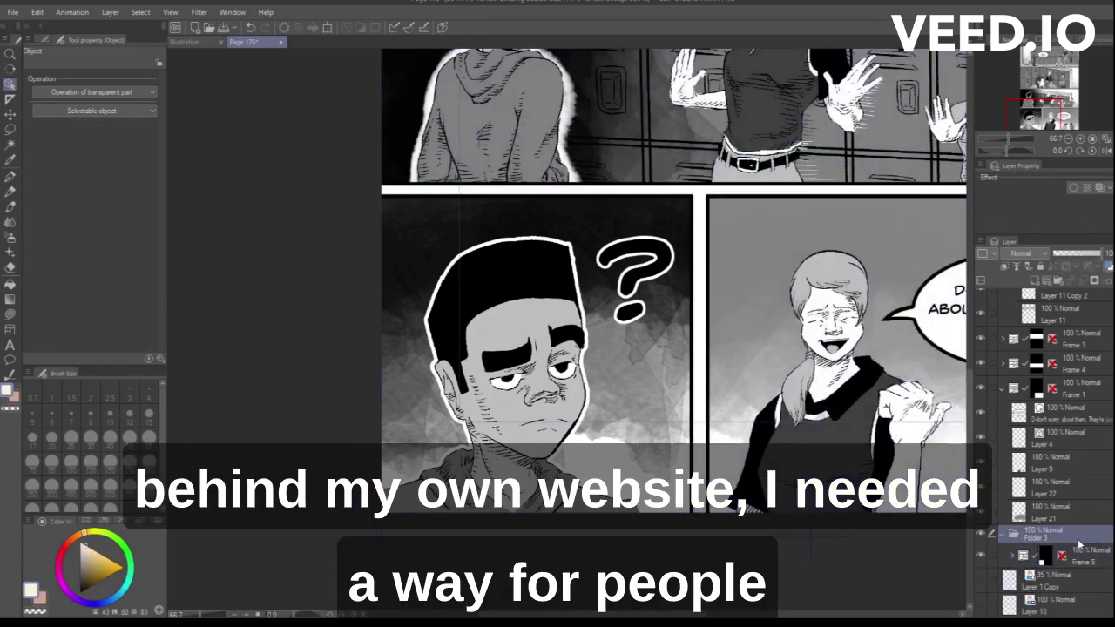
Copy the panel's folder from Page 176 into the Illustration document
key(ctrl+c)
click(192, 42)
key(ctrl+v)
scroll(462, 211, down, 2)
scroll(462, 211, down, 4)
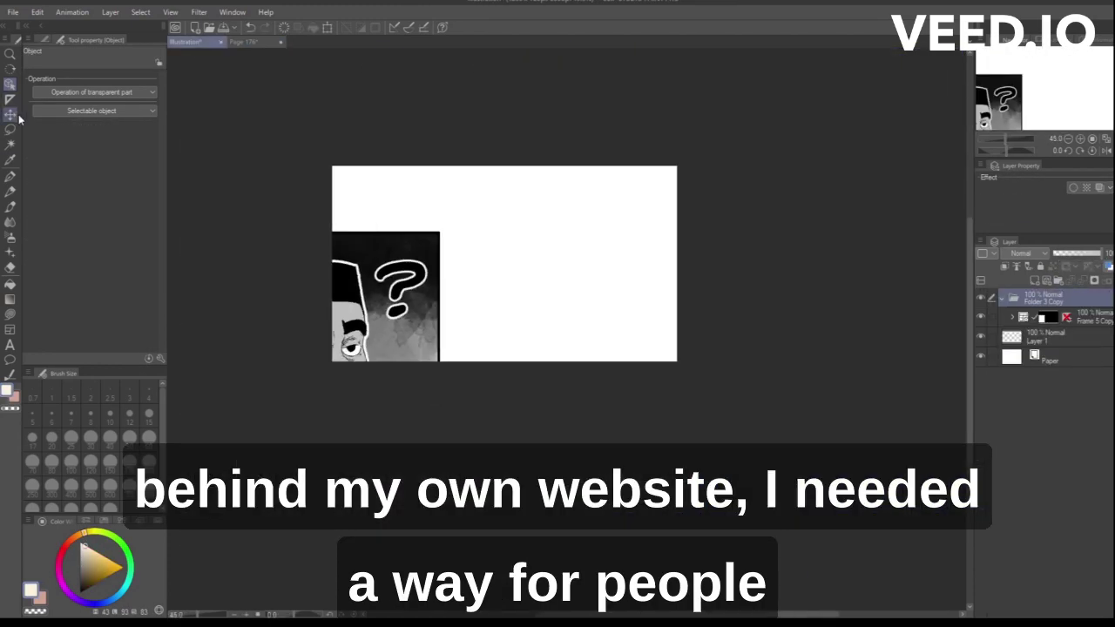
Move the pasted panel so the man's face is on the canvas, and expand its frame border past the canvas edges
click(11, 115)
drag(485, 379, 718, 268)
key(o)
click(541, 286)
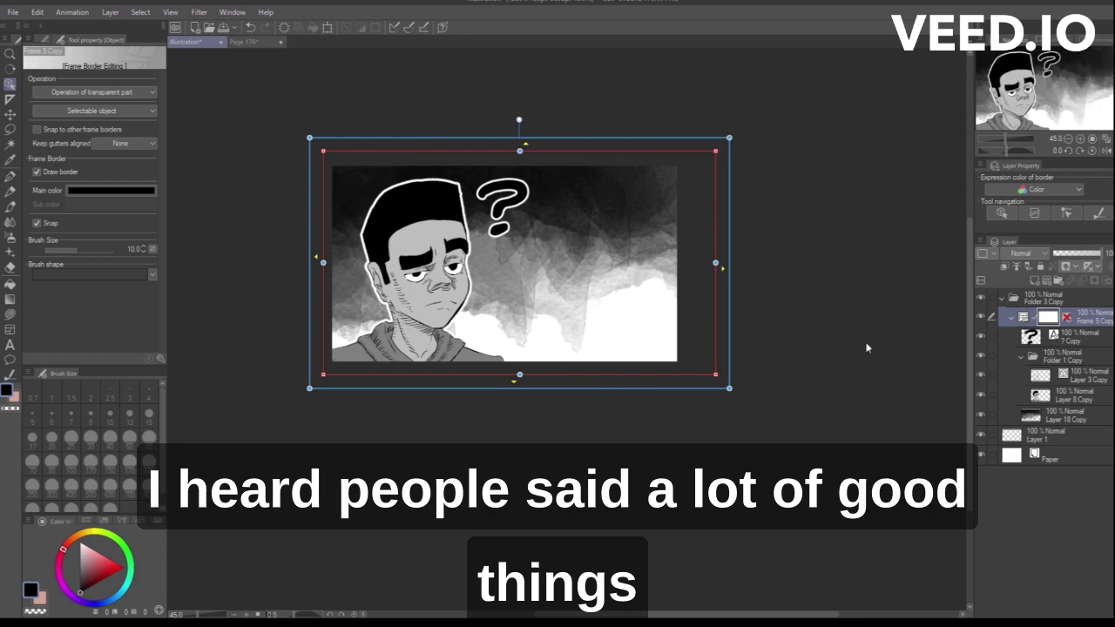
Select the watercolour background layer in the illustration and close the Page 176 document
click(1064, 416)
scroll(353, 370, down, 1)
scroll(323, 320, up, 6)
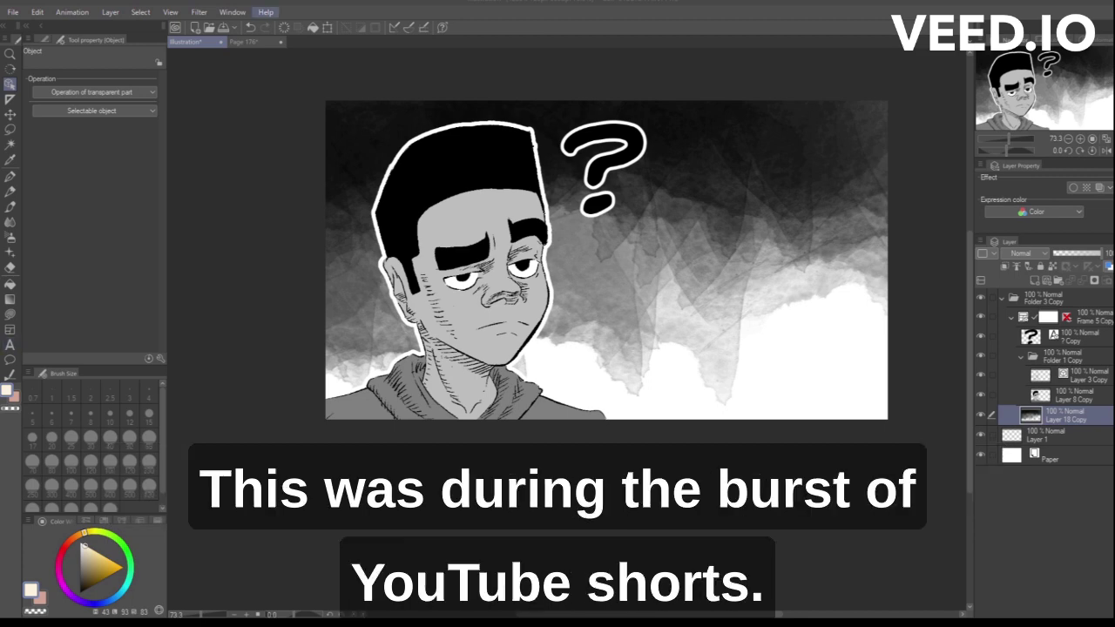
click(280, 42)
click(594, 232)
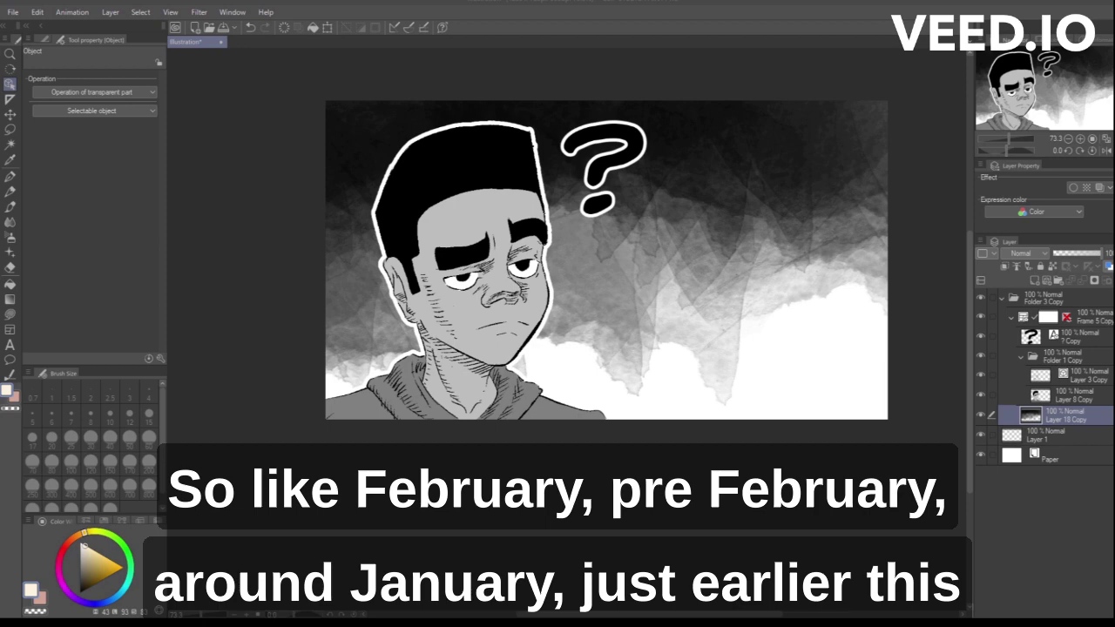
Paste the colour palette reference image, scale it down, and place it beside the man's face below the question mark
key(ctrl+v)
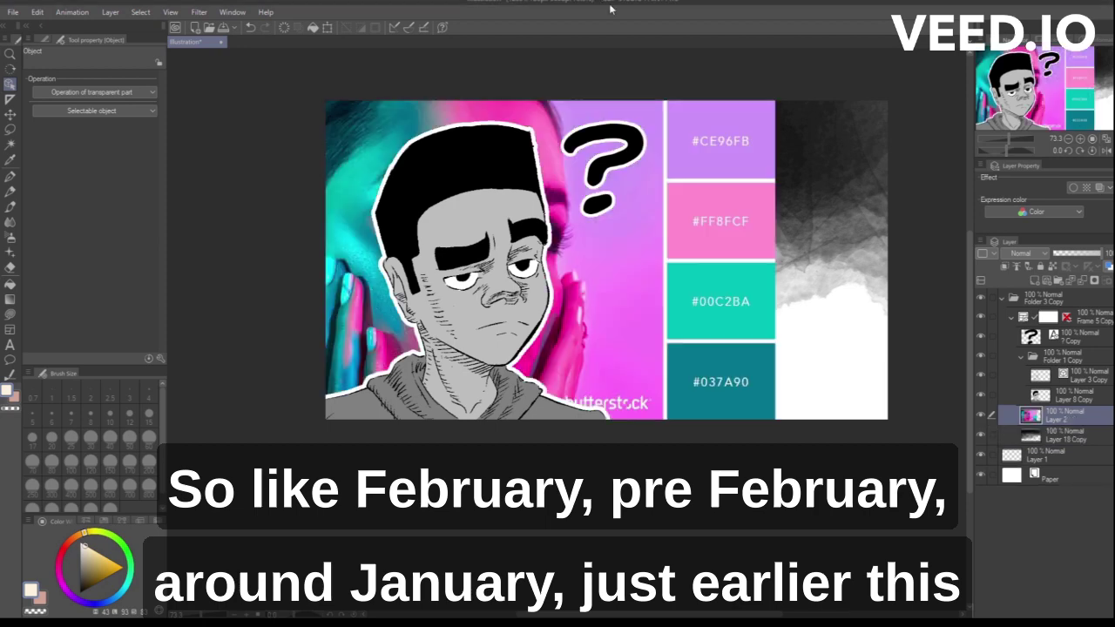
drag(594, 291, 824, 284)
key(ctrl+t)
scroll(816, 275, down, 4)
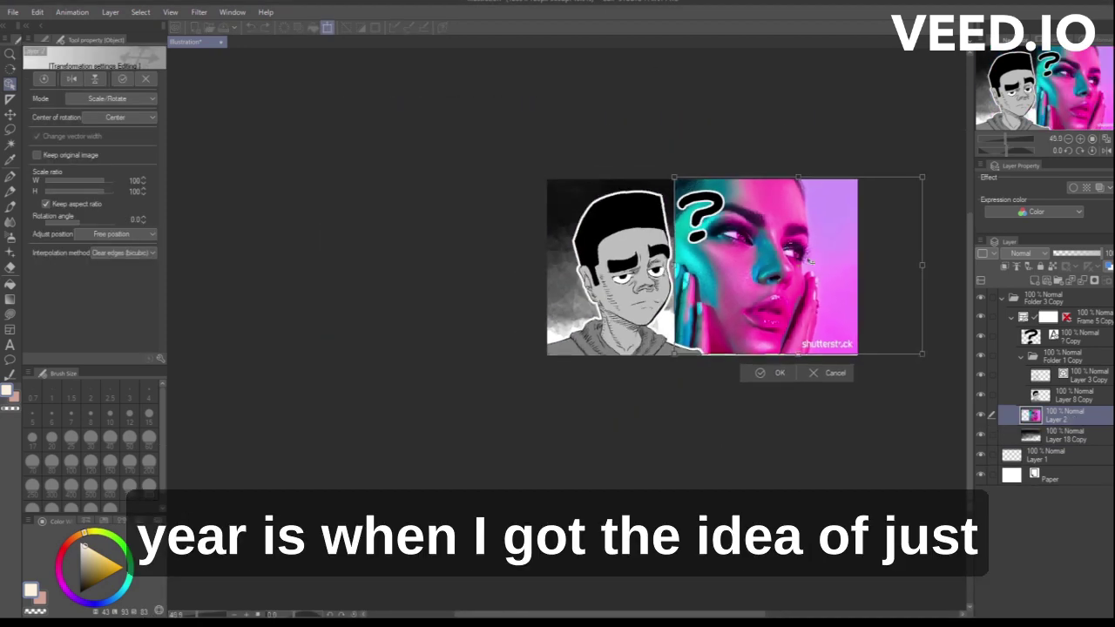
drag(900, 264, 794, 266)
drag(762, 285, 806, 293)
click(759, 328)
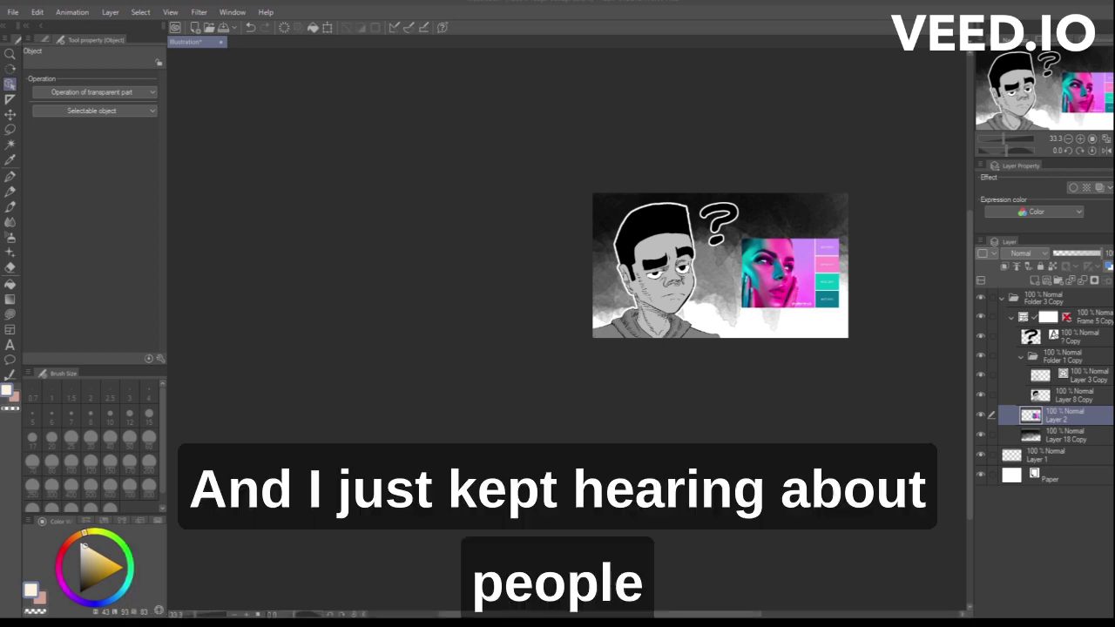
scroll(823, 290, up, 2)
drag(802, 261, 761, 247)
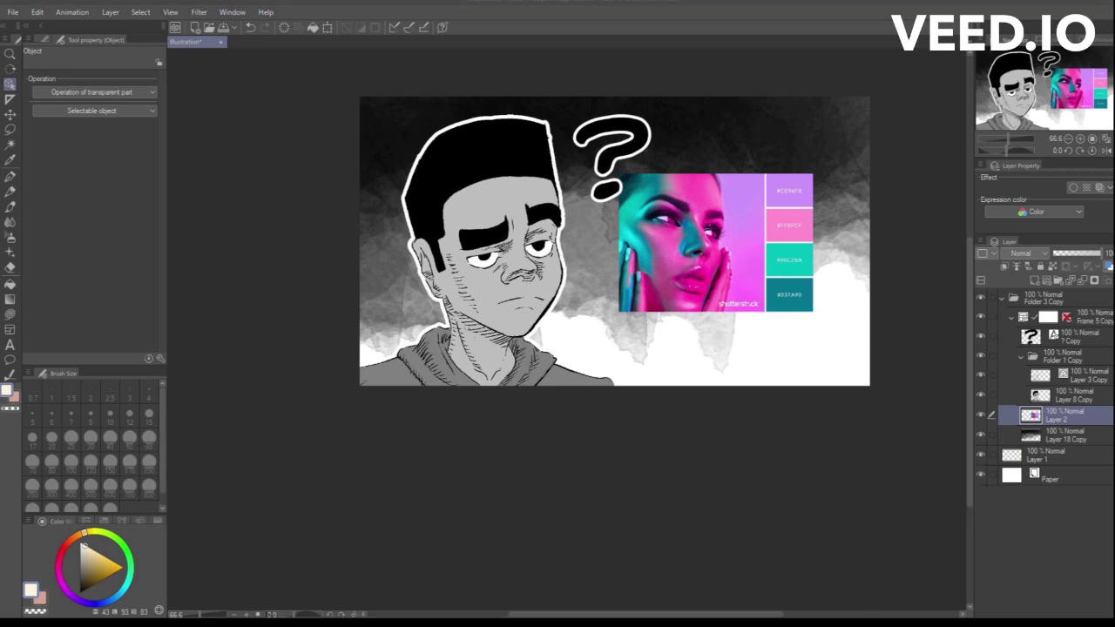
scroll(578, 210, up, 2)
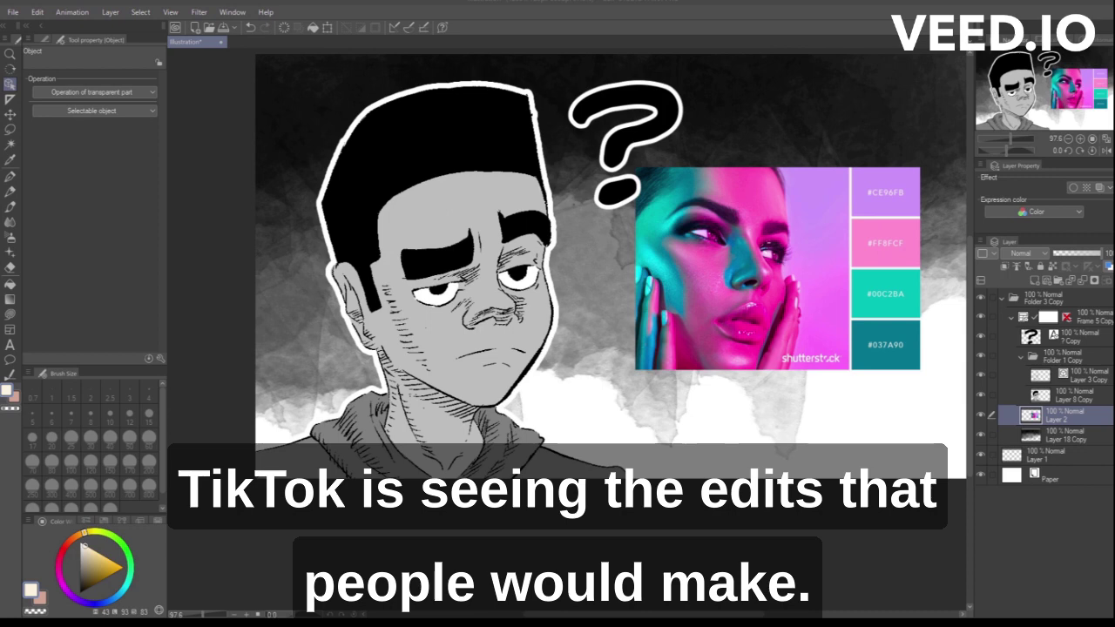
Try to fill the man's skin on Layer 8 Copy with palette pink #FF8FCF and with purple #CE96FB
click(1066, 396)
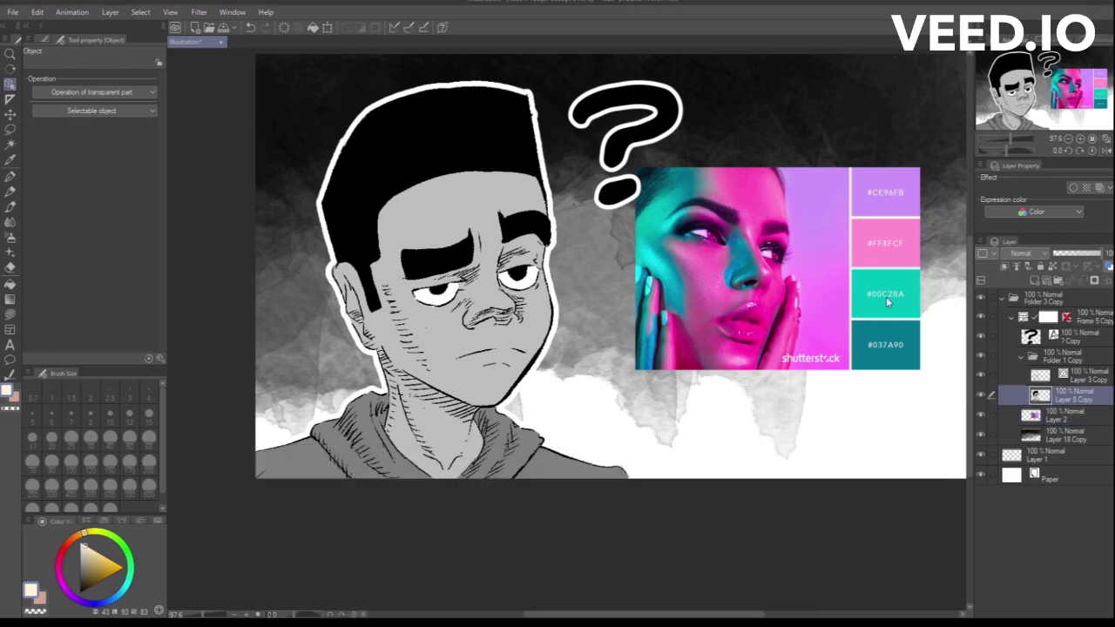
key(p)
alt+click(887, 301)
alt+click(902, 225)
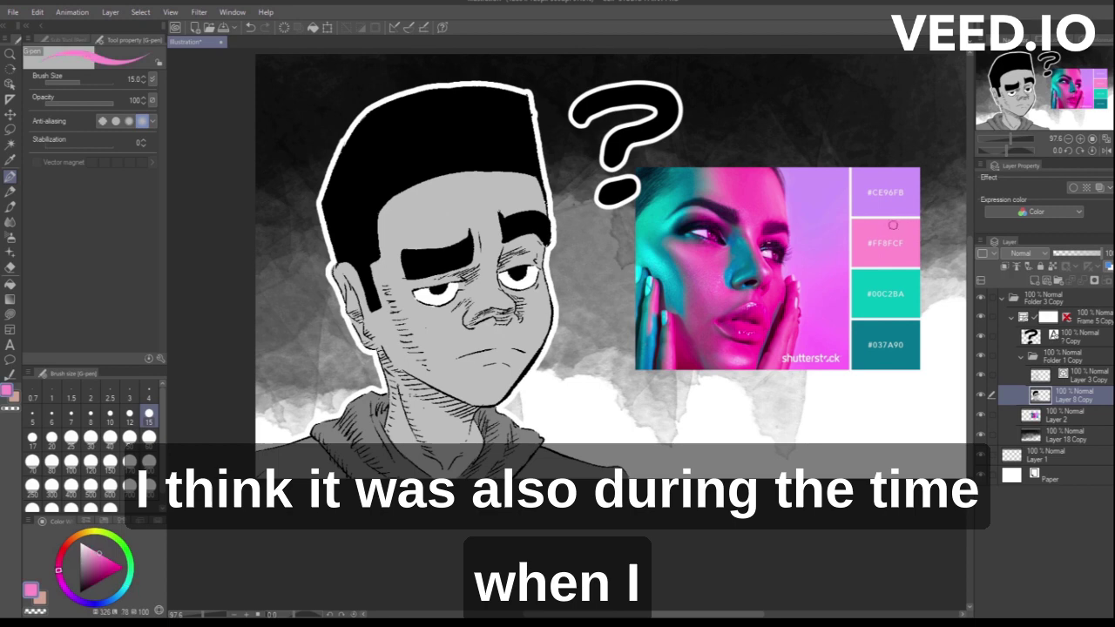
click(9, 283)
click(488, 366)
key(ctrl+z)
key(ctrl+y)
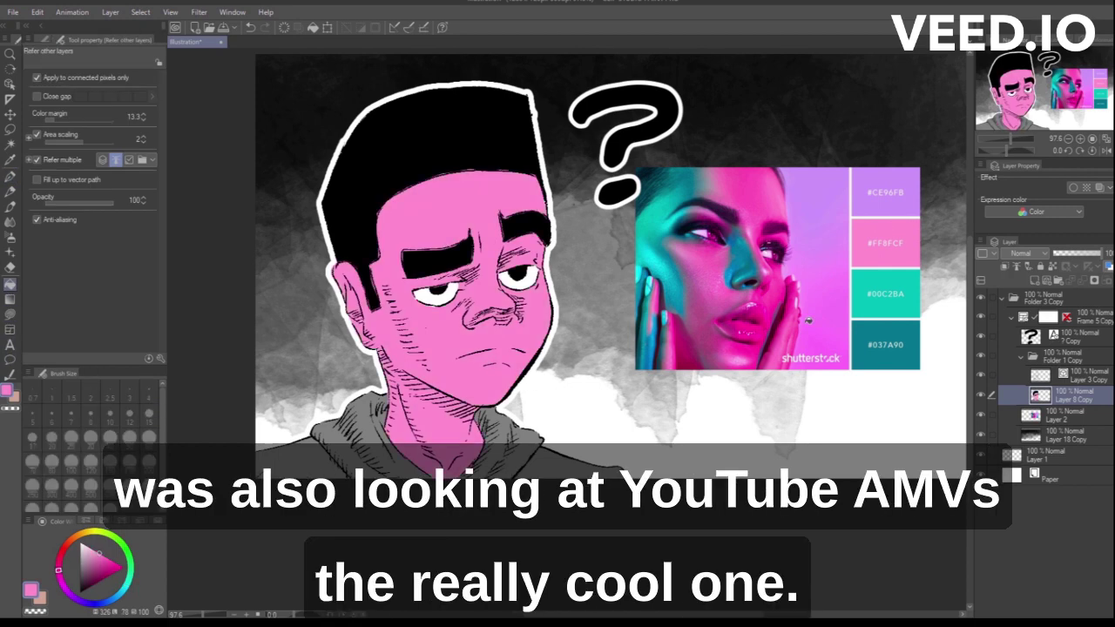
key(ctrl+z)
alt+click(881, 207)
click(501, 358)
Undo the purple fill and cover the man with palette pink #FF8FCF on a new layer clipped above Layer 8 Copy
alt+click(889, 254)
key(ctrl+z)
click(1090, 380)
click(1088, 401)
click(1034, 280)
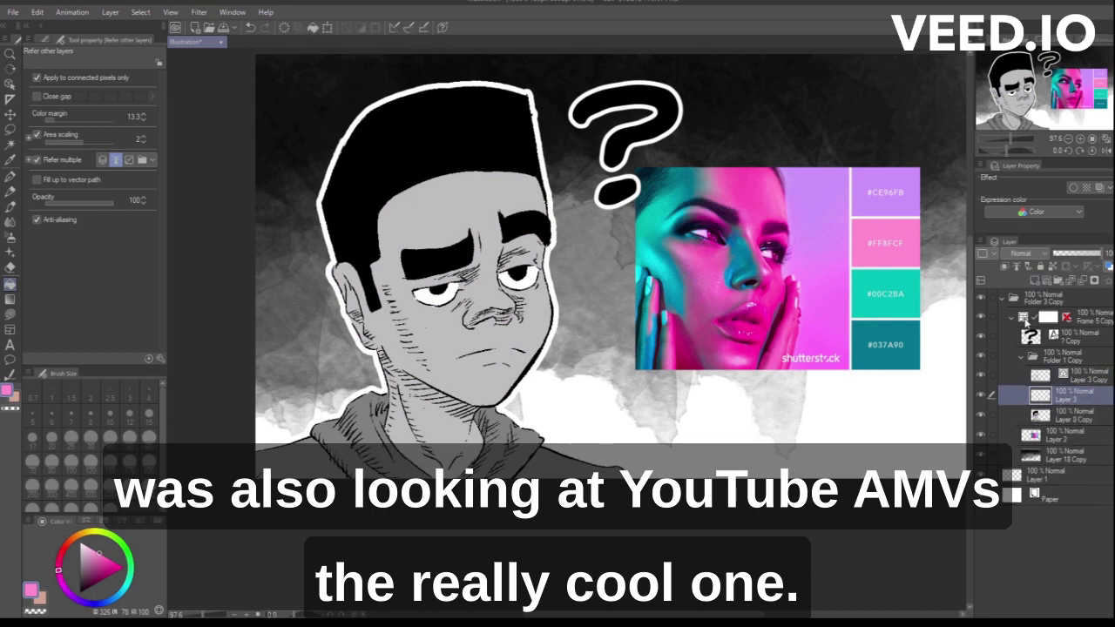
key(u)
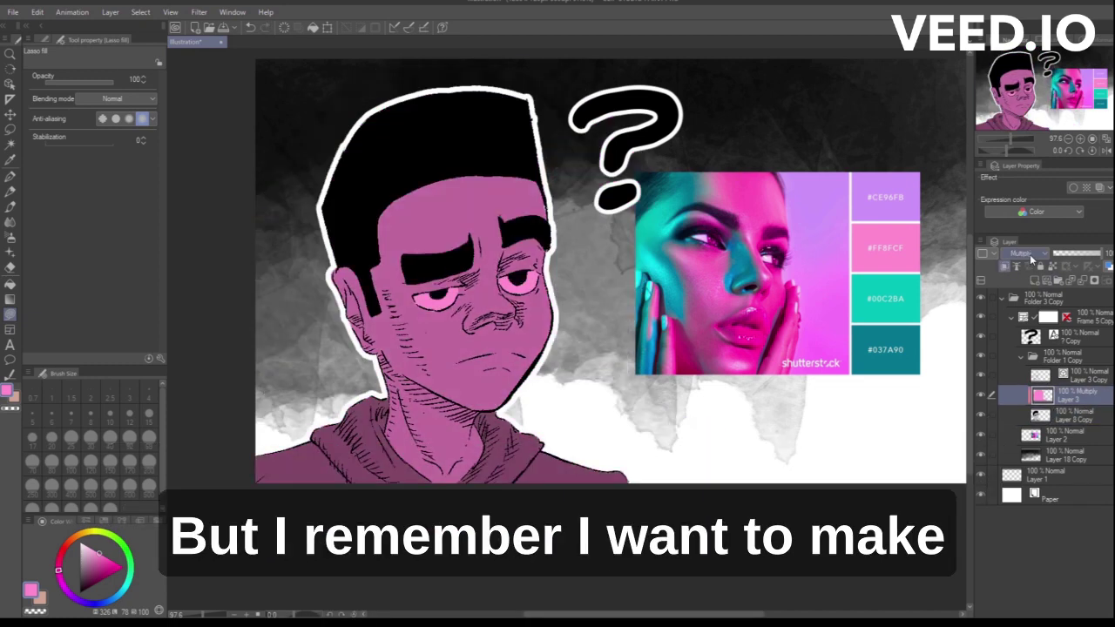
Compare blending modes on the clipped pink layer and set it to Color
scroll(1031, 258, up, 1)
scroll(1031, 259, down, 2)
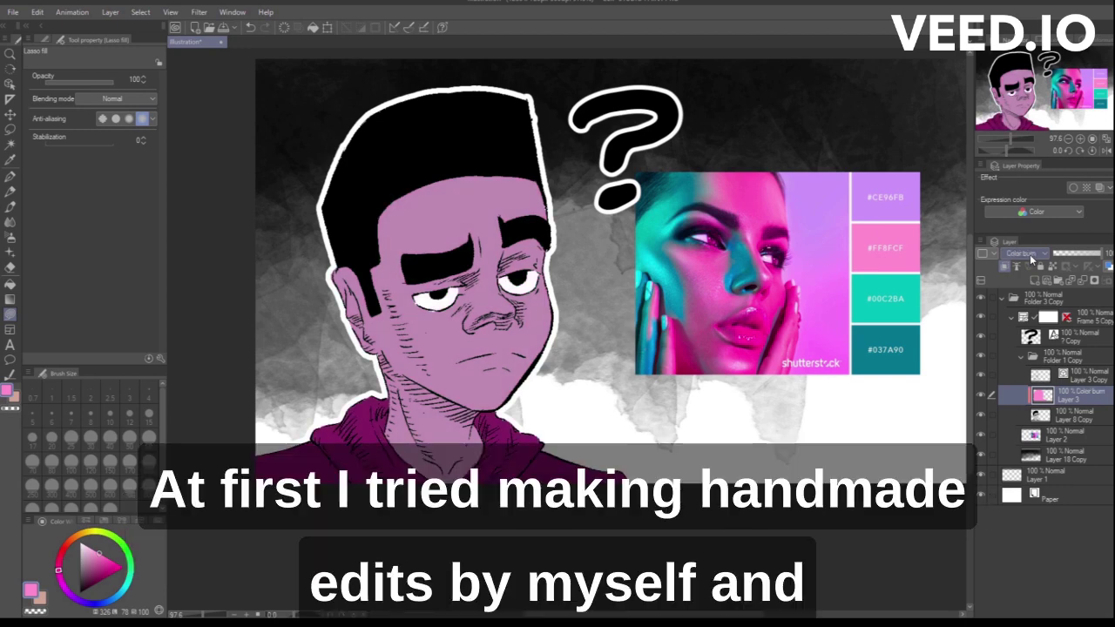
scroll(1031, 259, down, 4)
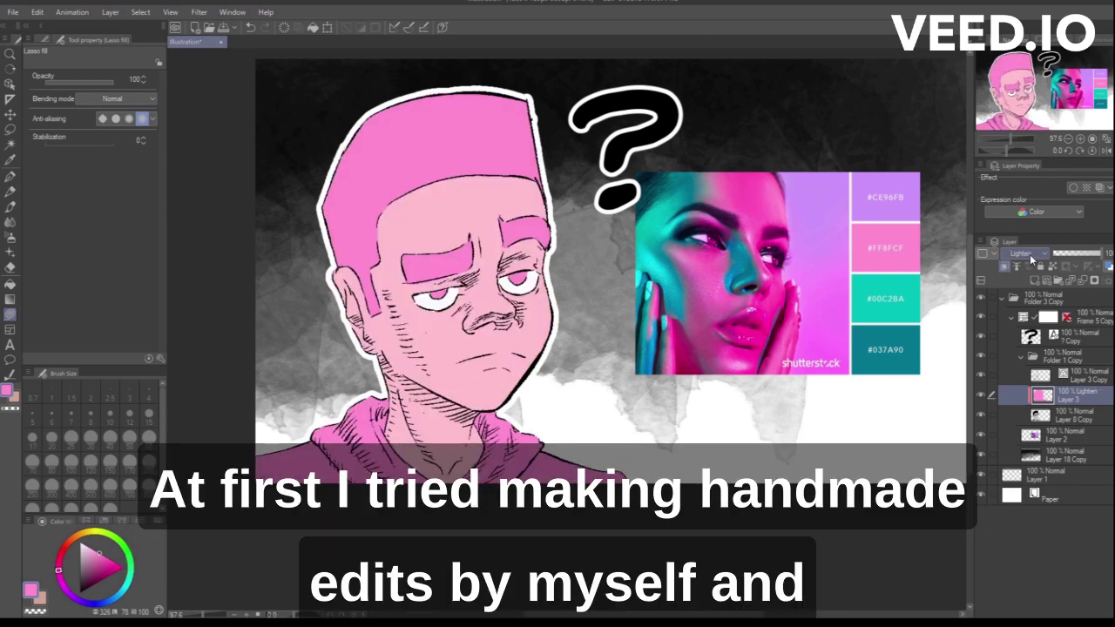
scroll(1023, 254, up, 4)
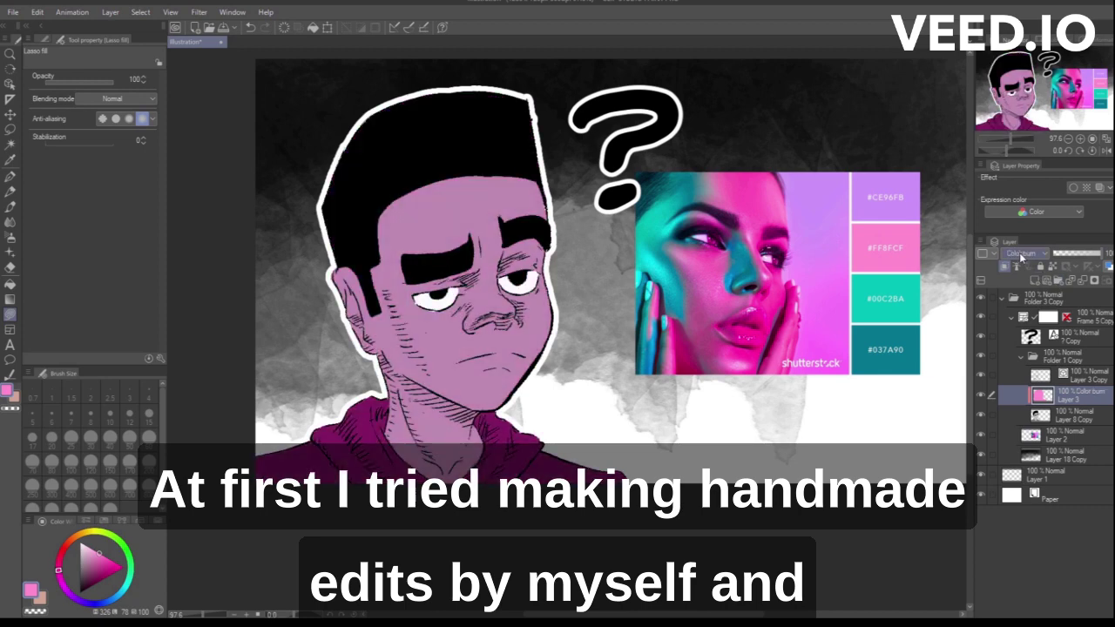
scroll(1022, 255, down, 9)
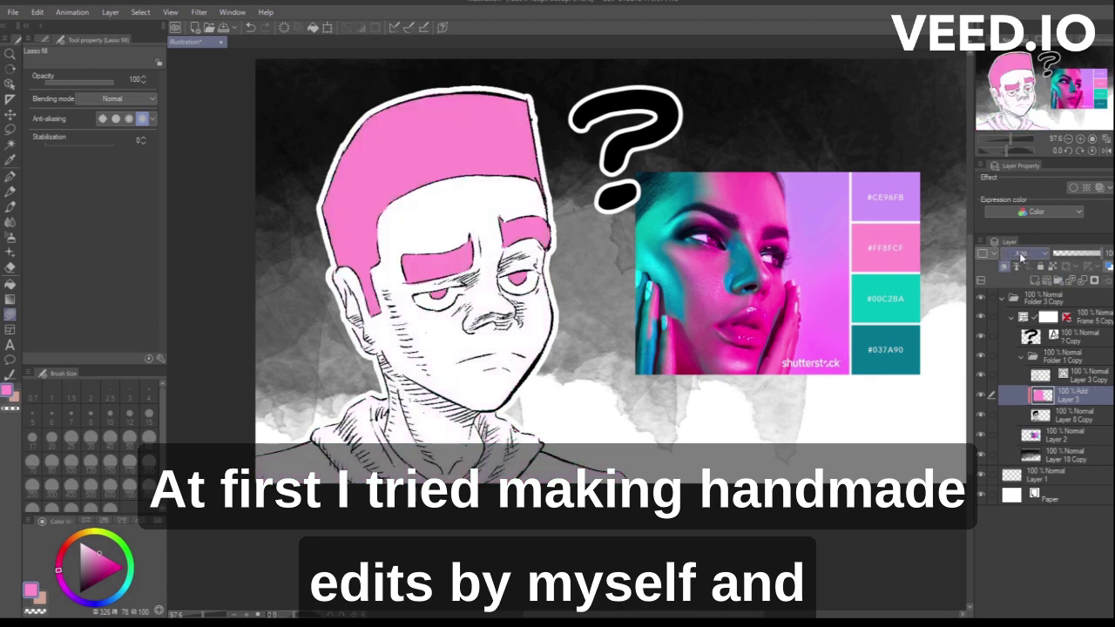
scroll(1022, 254, down, 8)
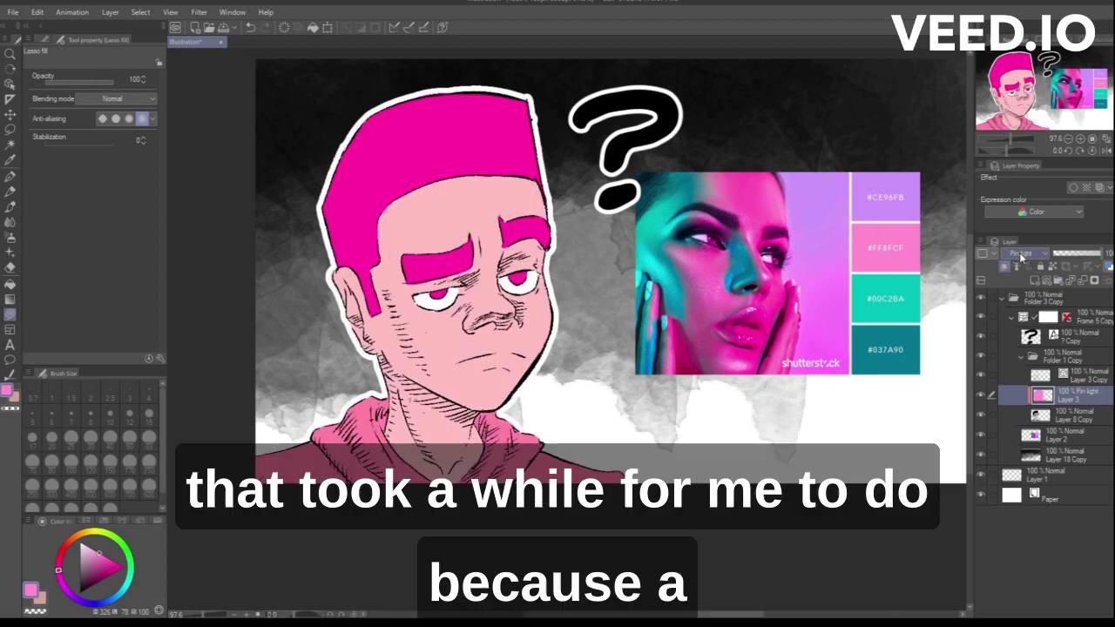
scroll(1021, 254, down, 3)
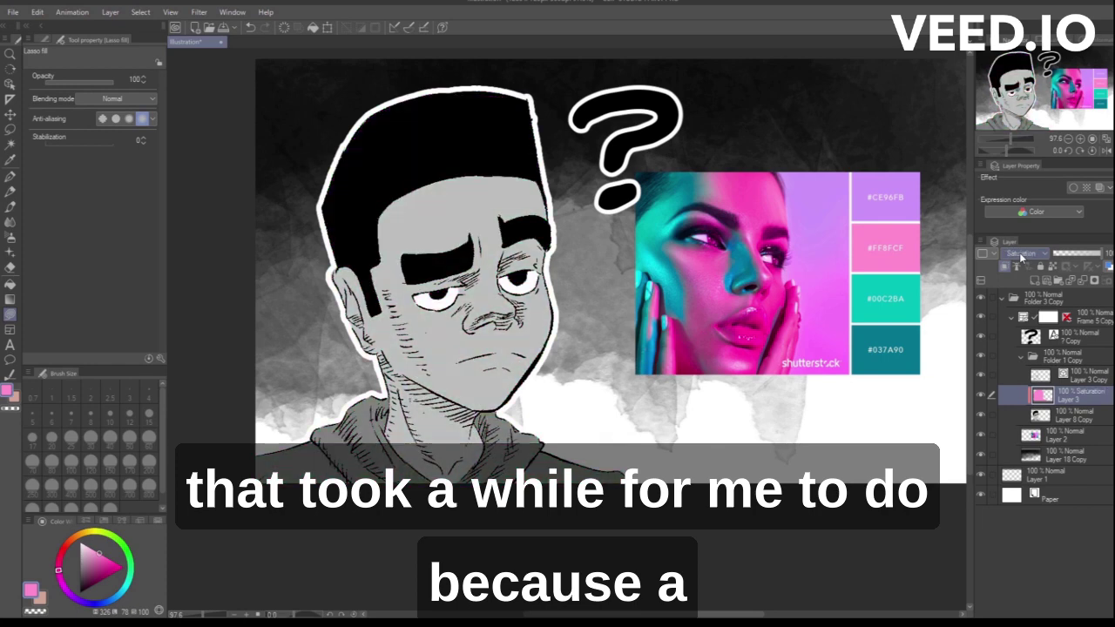
scroll(1022, 254, down, 1)
scroll(1021, 254, up, 1)
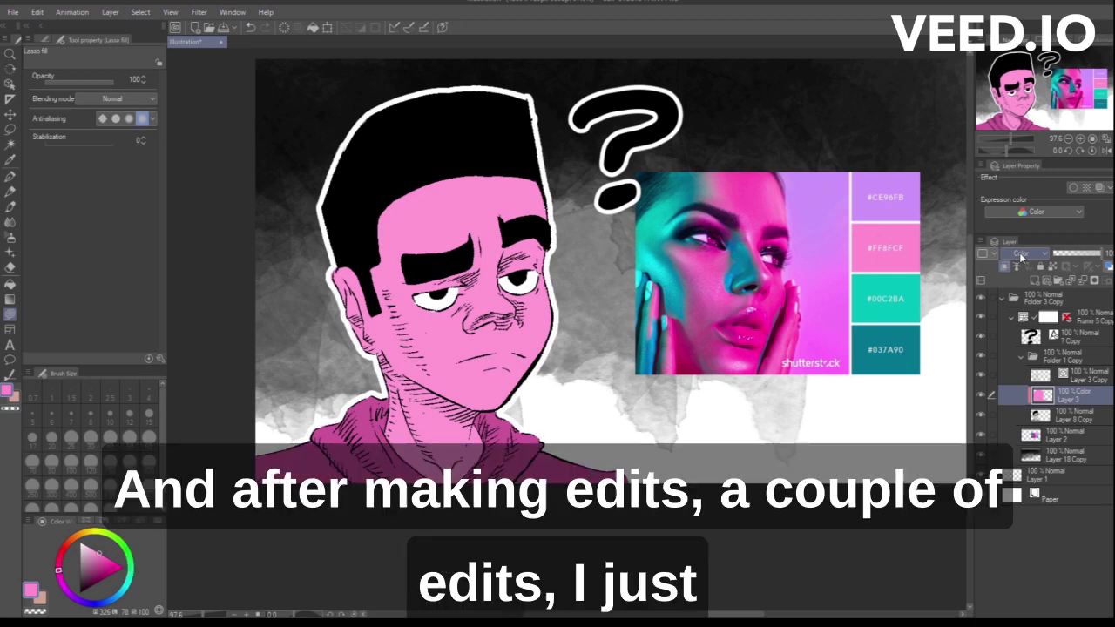
Add a new layer beneath the watercolour background layer and sample purple #CE96FB from the palette image
click(1071, 414)
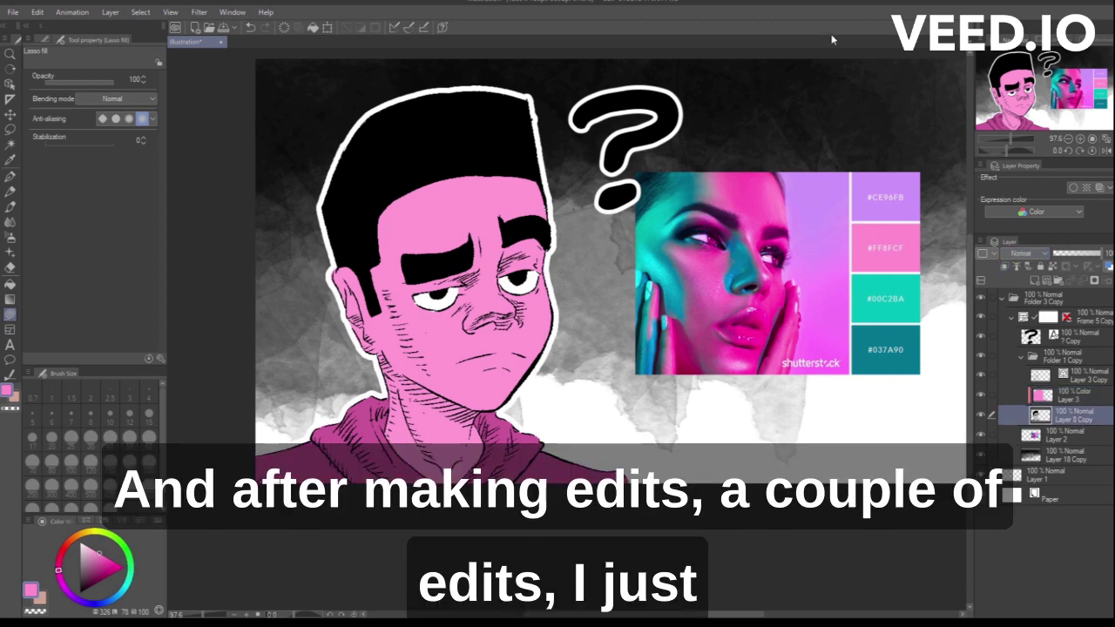
click(1085, 434)
click(1082, 462)
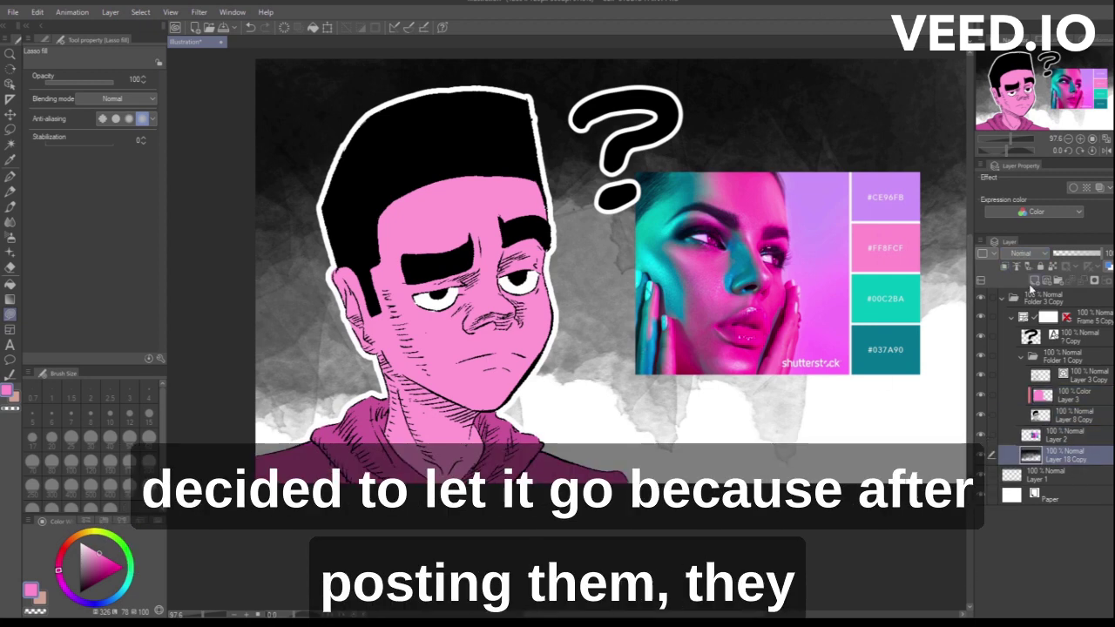
click(1034, 281)
drag(1085, 465, 1075, 479)
alt+click(884, 199)
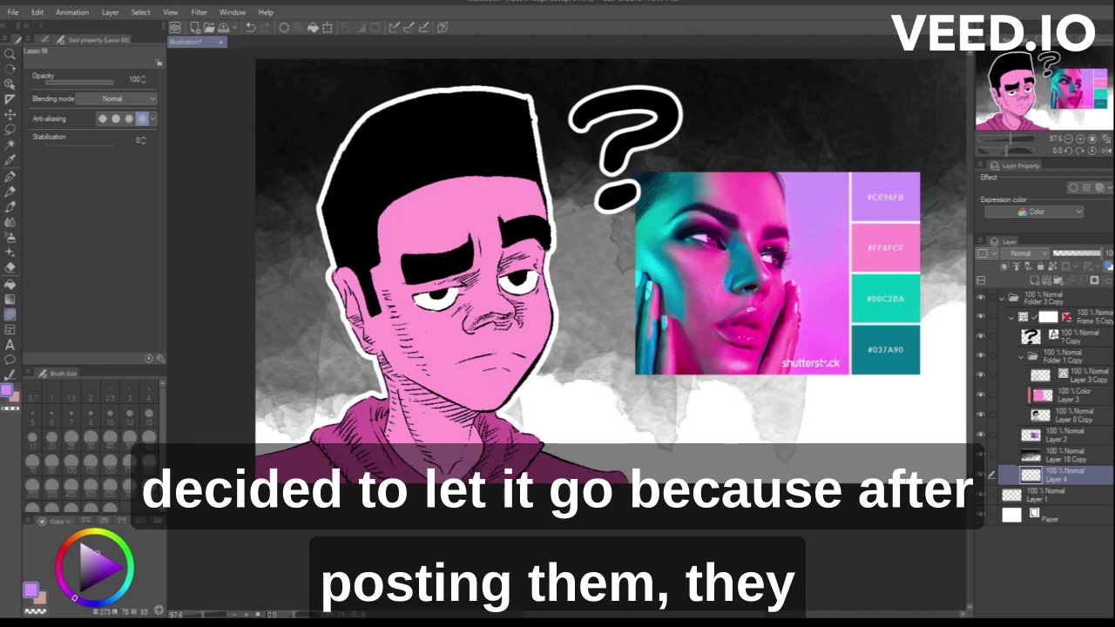
key(u)
key(u)
key(u)
key(u)
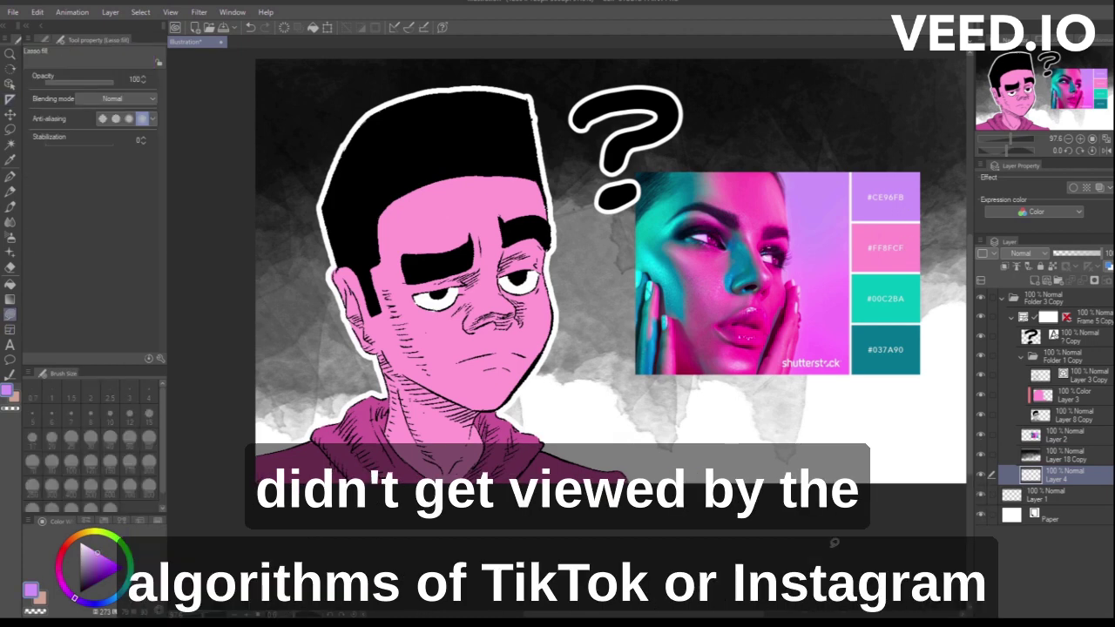
click(13, 129)
mouse_move(229, 223)
mouse_down()
mouse_move(925, 99)
mouse_move(906, 531)
mouse_move(178, 488)
mouse_up()
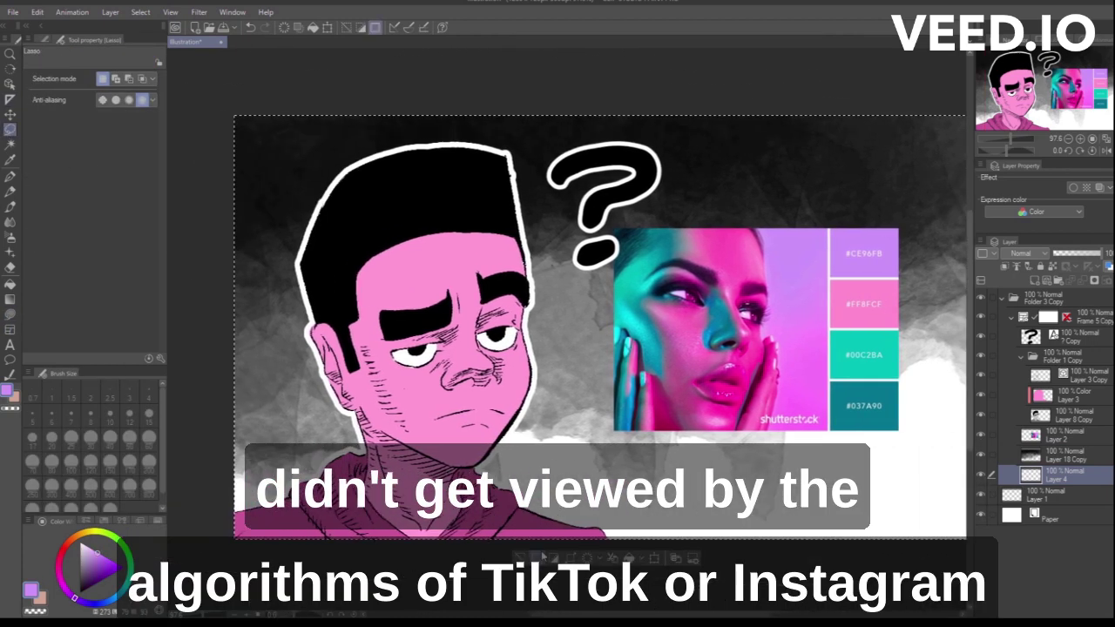
key(ctrl+d)
Lasso-fill the layer beneath the watercolour background with the sampled purple across the whole canvas
drag(808, 526, 787, 538)
key(u)
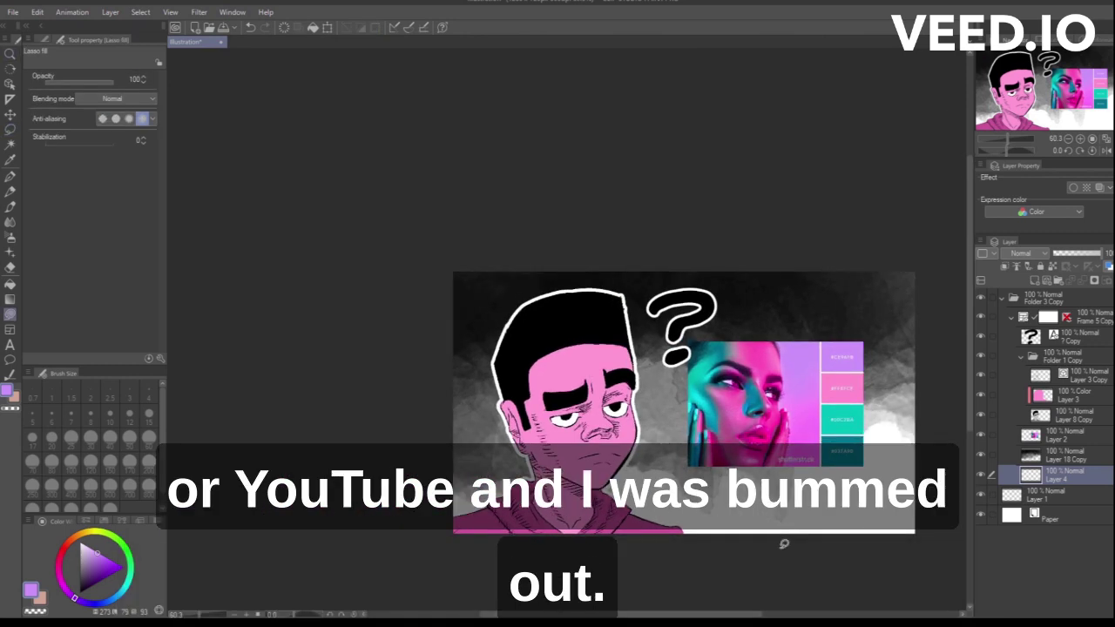
click(56, 38)
mouse_move(388, 360)
mouse_down()
mouse_move(557, 581)
mouse_move(888, 610)
mouse_move(696, 609)
mouse_up()
Add a new layer above the watercolour background layer and clip it to that layer
click(1067, 456)
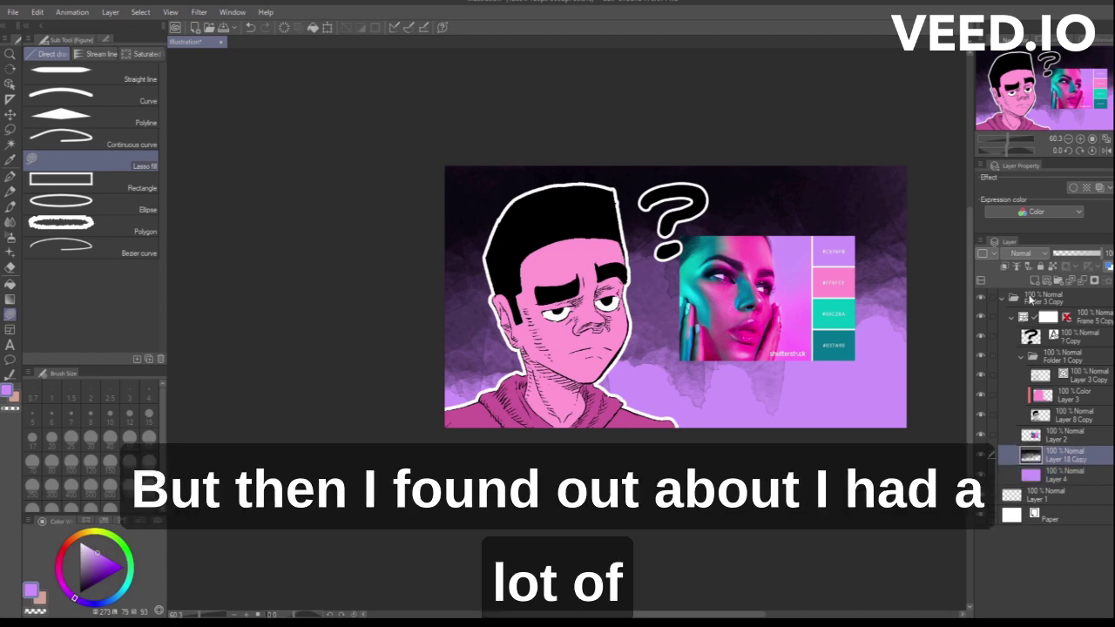
click(1034, 280)
click(1004, 267)
Try to fill the layer clipped to the background with palette pink #FF8FCF
alt+click(833, 282)
mouse_move(905, 116)
mouse_down()
mouse_move(862, 95)
mouse_move(906, 115)
mouse_up()
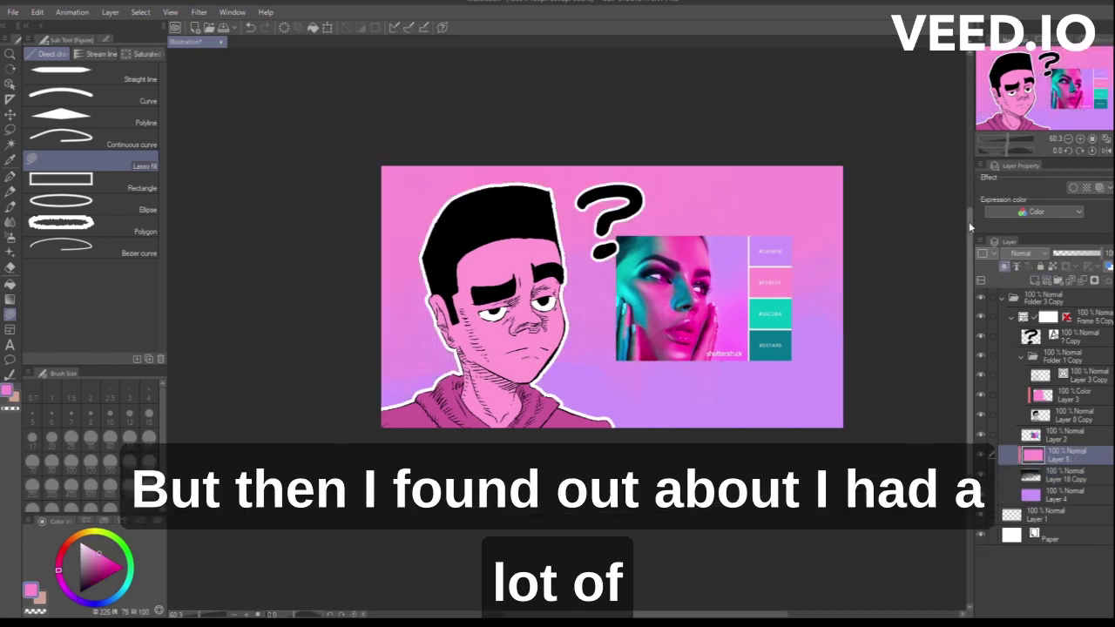
key(ctrl+z)
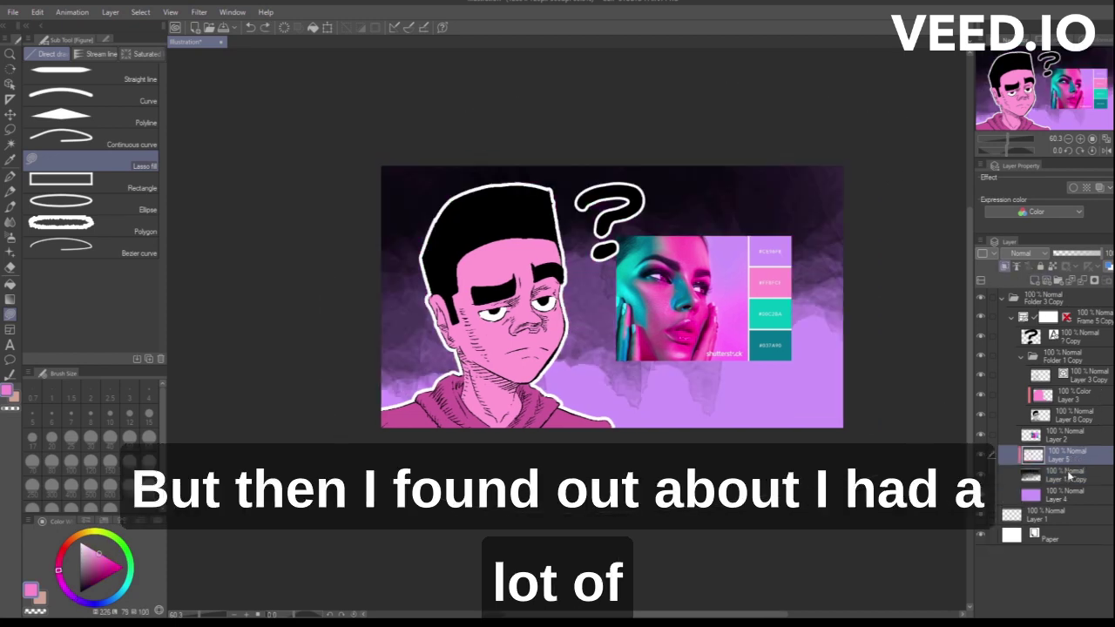
Refill the layer beneath the watercolour background with palette teal #00C2BA, and reselect the clipped layer above the background
alt+click(772, 323)
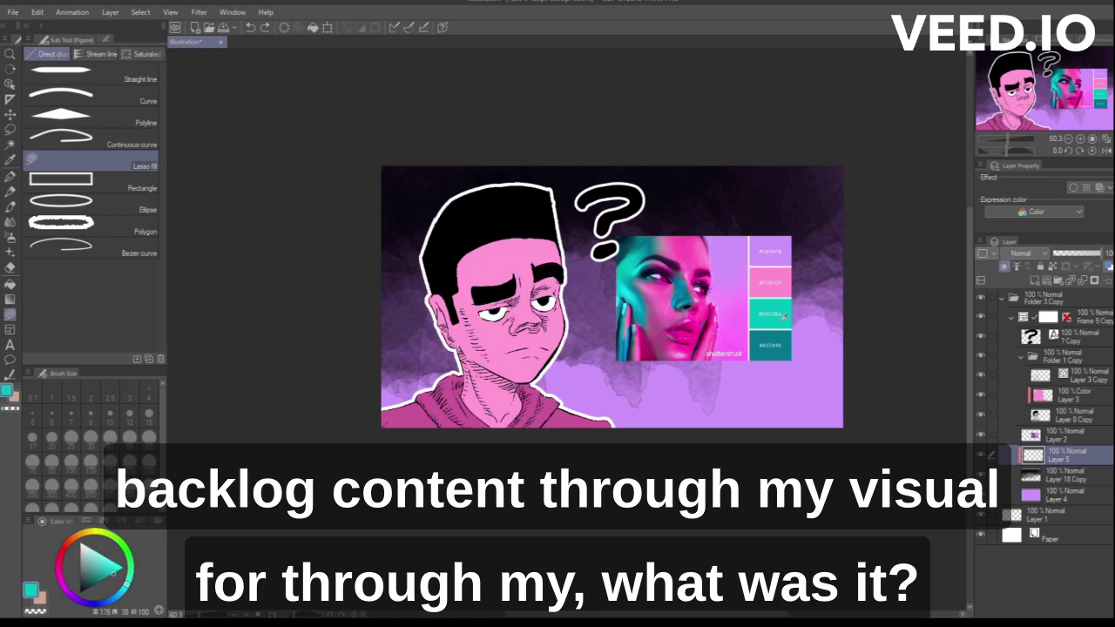
click(1088, 495)
mouse_move(925, 226)
mouse_down()
mouse_move(296, 395)
mouse_move(742, 488)
mouse_up()
click(1078, 475)
click(1056, 456)
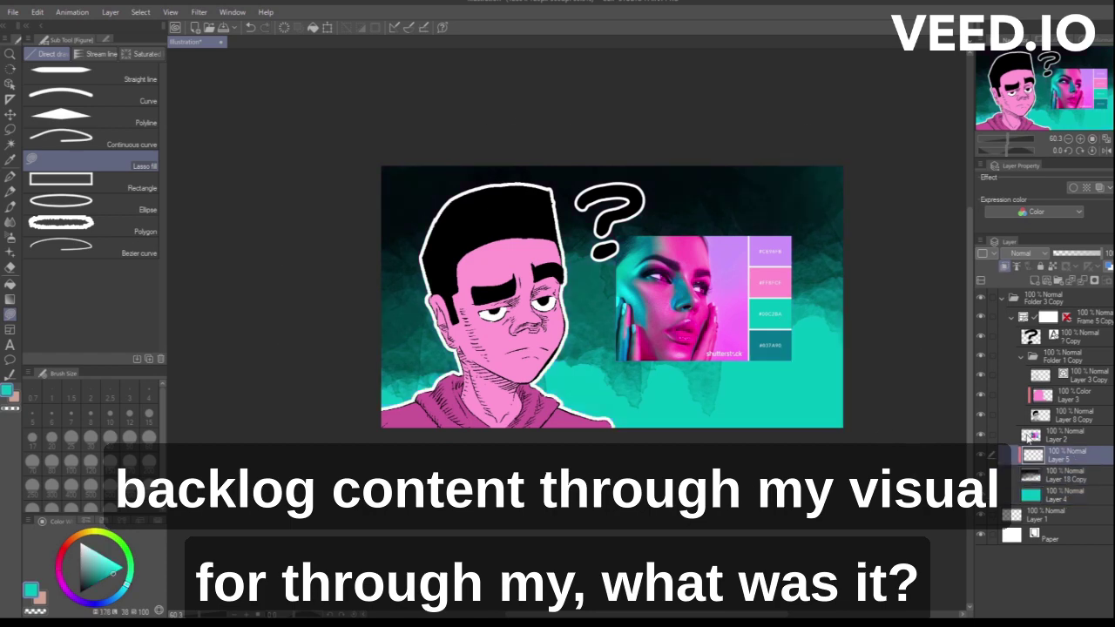
Fill the layer clipped to the watercolour background with palette dark teal #037A90 and set its blend mode to Hard light
mouse_move(881, 153)
mouse_down()
mouse_move(860, 427)
mouse_move(880, 149)
mouse_up()
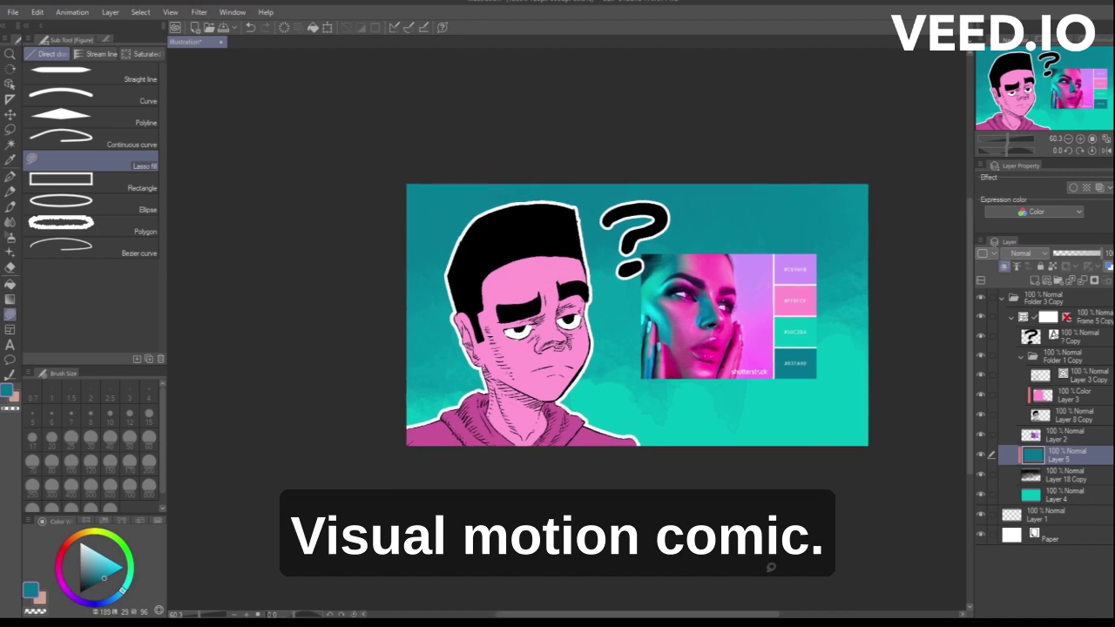
scroll(1036, 253, down, 10)
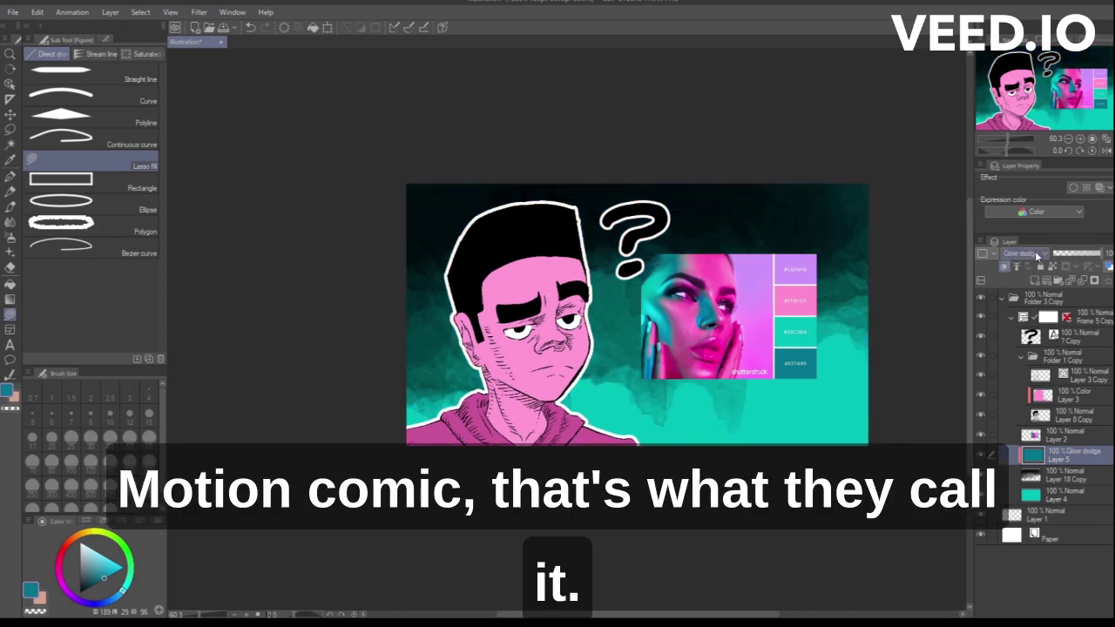
scroll(1036, 254, down, 2)
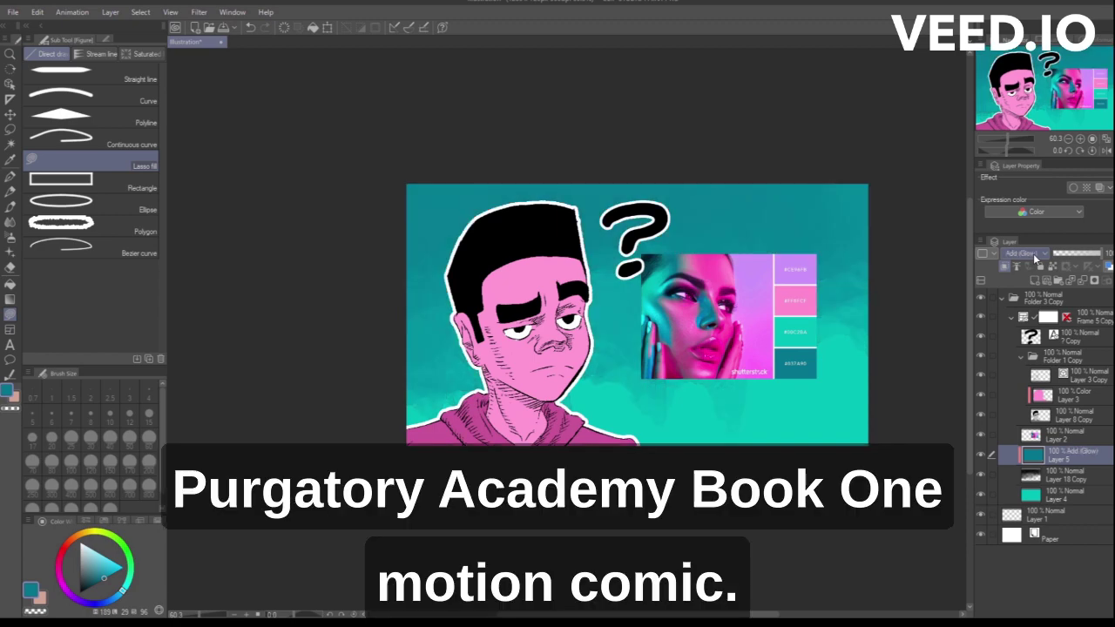
scroll(1034, 257, down, 4)
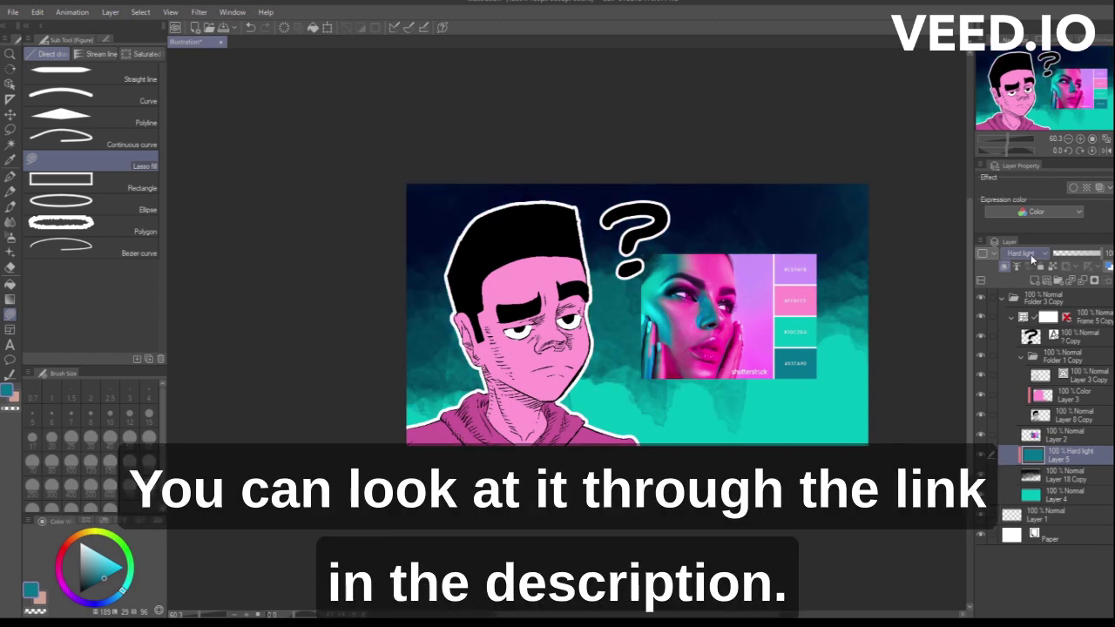
Add a new layer directly above the character's flat colour layer and clip it to the layers below
click(1073, 396)
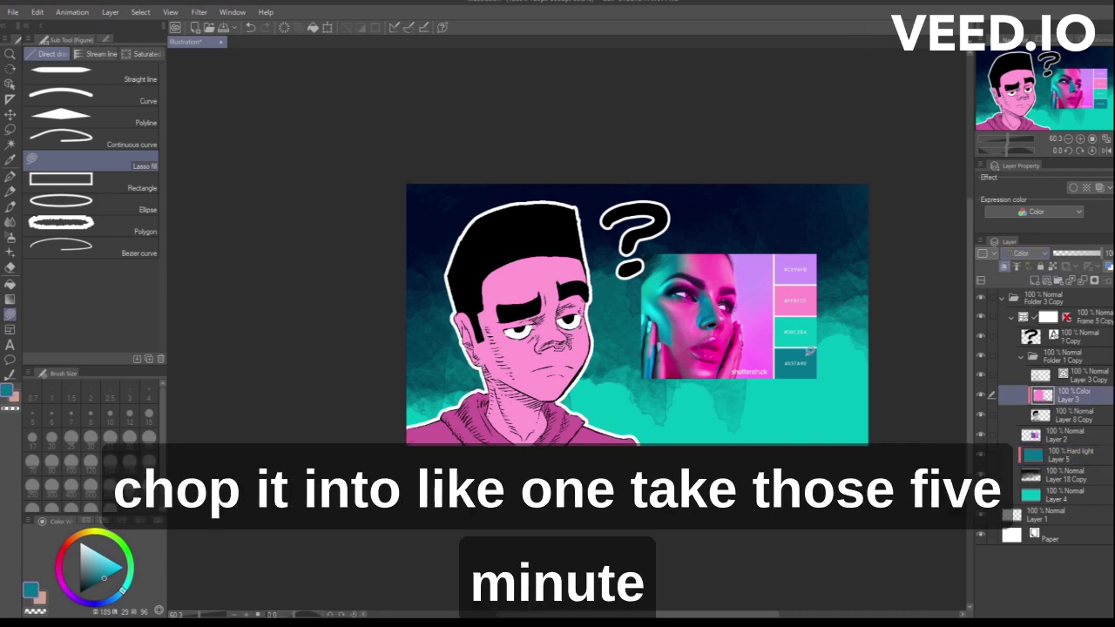
click(1034, 280)
click(1004, 266)
Lasso-fill dark teal shadows on the side of the face, in the ear, under the jaw and down the neck
drag(553, 366, 562, 557)
key(ctrl+z)
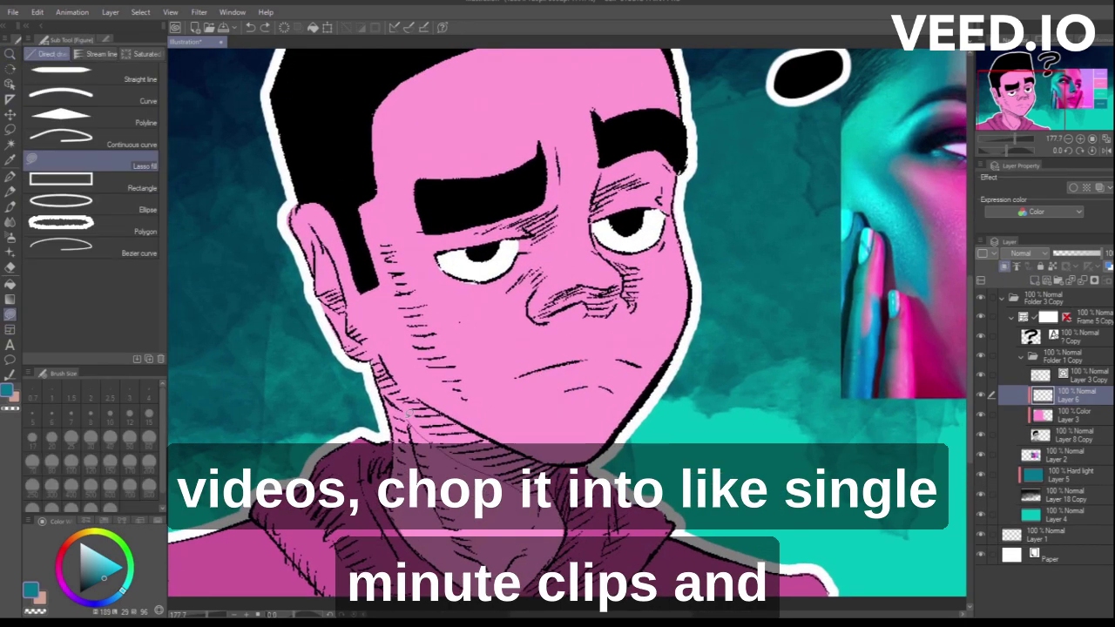
mouse_move(563, 463)
mouse_down()
mouse_move(409, 404)
mouse_move(453, 443)
mouse_move(469, 401)
mouse_move(351, 246)
mouse_move(373, 355)
mouse_up()
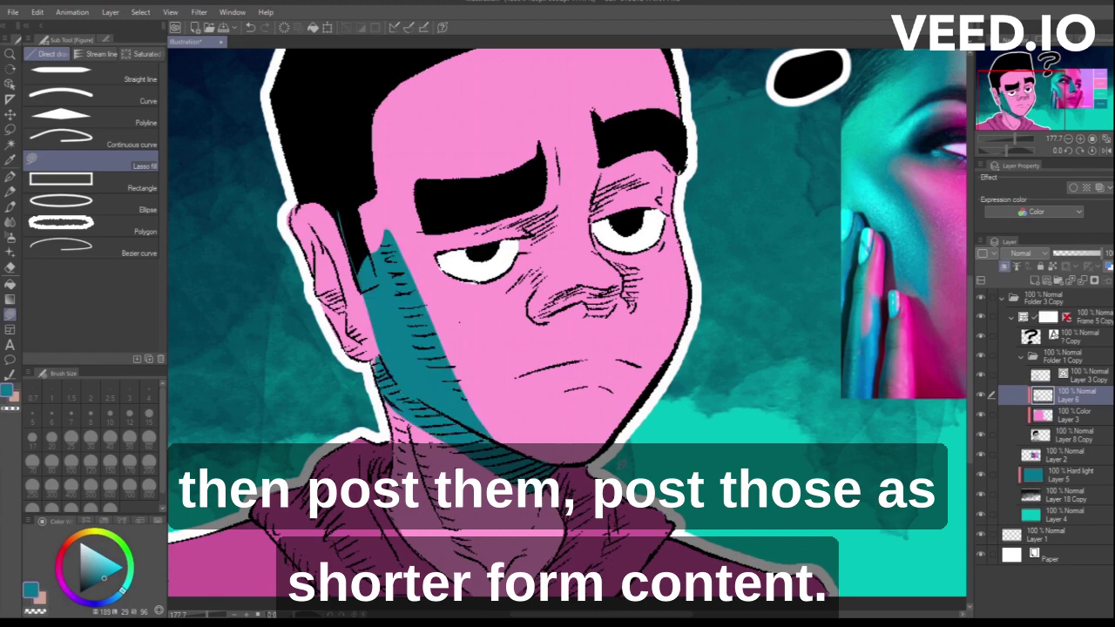
key(ctrl+z)
drag(621, 406, 595, 384)
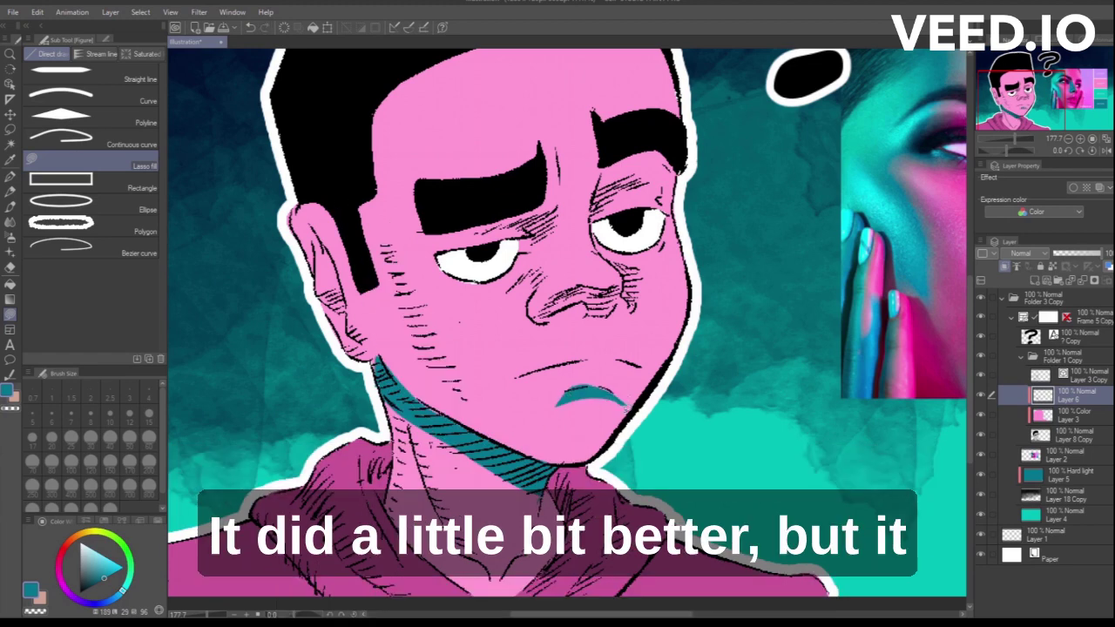
key(ctrl+z)
mouse_move(478, 428)
mouse_down()
mouse_move(399, 381)
mouse_move(417, 405)
mouse_move(350, 328)
mouse_move(348, 158)
mouse_up()
drag(317, 293, 343, 314)
key(ctrl+z)
mouse_move(468, 444)
mouse_down()
mouse_move(465, 531)
mouse_move(392, 467)
mouse_move(386, 406)
mouse_up()
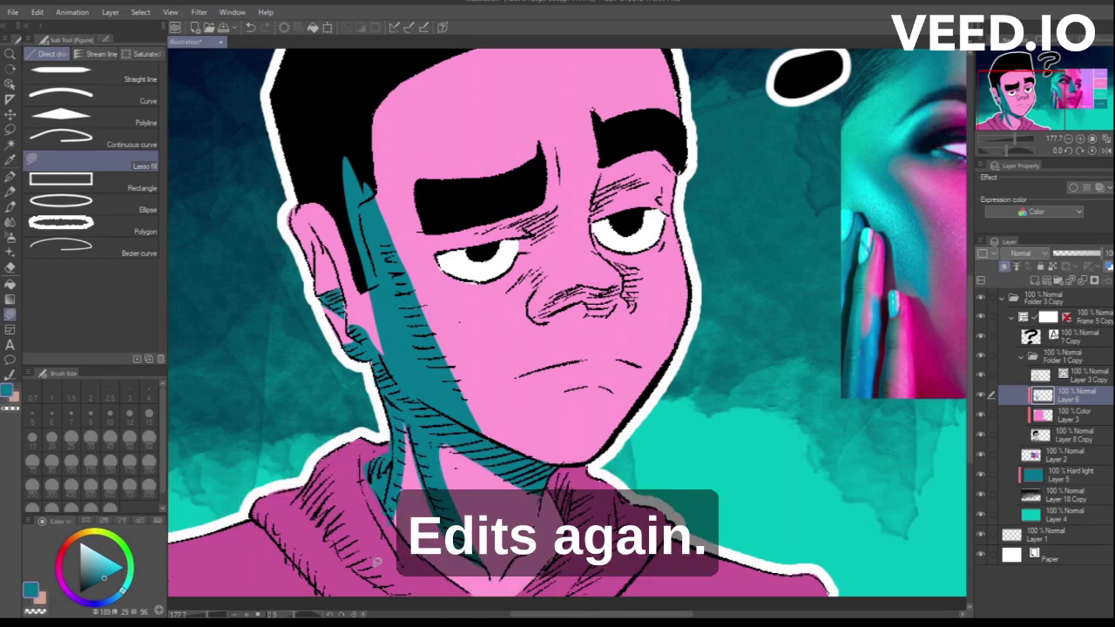
Lasso-fill dark teal shadows over the hatched folds on both sides of the hood
mouse_move(377, 564)
mouse_down()
mouse_move(319, 456)
mouse_move(298, 505)
mouse_up()
drag(1067, 122, 1003, 120)
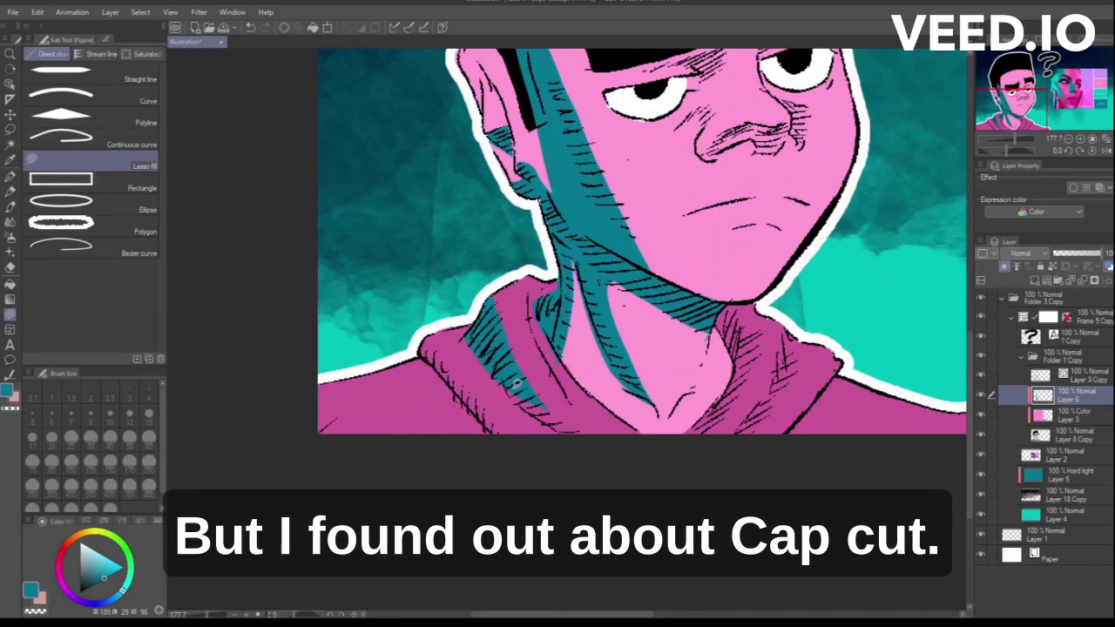
drag(517, 384, 580, 434)
mouse_move(475, 398)
mouse_down()
mouse_move(454, 395)
mouse_move(523, 440)
mouse_up()
mouse_move(793, 337)
mouse_down()
mouse_move(791, 381)
mouse_move(789, 338)
mouse_up()
mouse_move(716, 441)
mouse_down()
mouse_move(740, 323)
mouse_move(702, 436)
mouse_up()
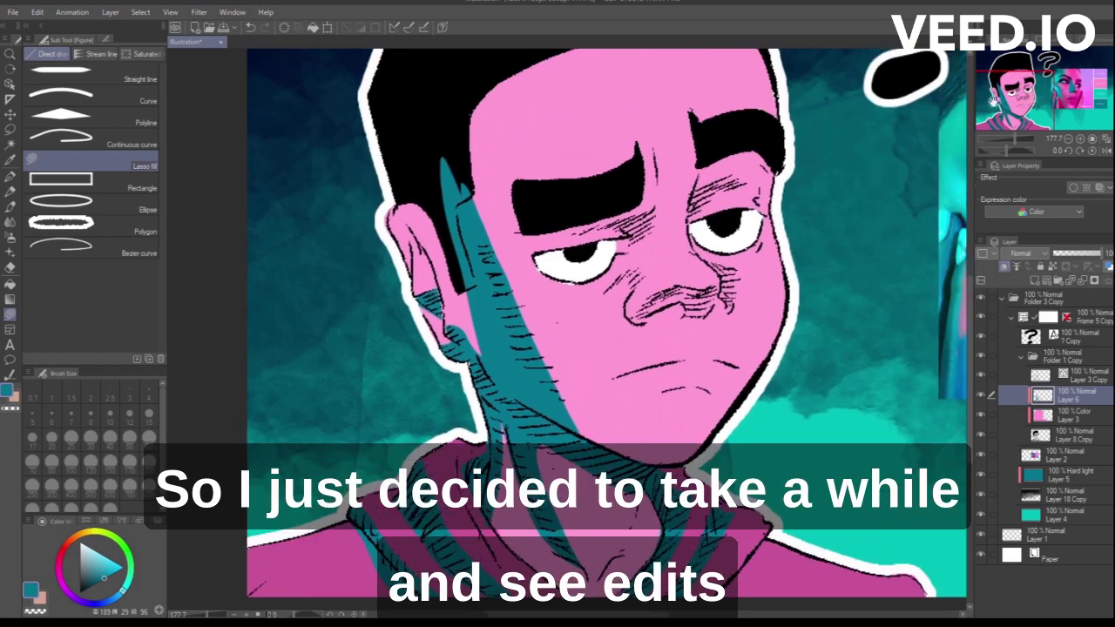
Lasso-fill dark teal shadows over the hatching around both eyes and beneath the nose
mouse_move(632, 249)
mouse_down()
mouse_move(592, 240)
mouse_move(655, 205)
mouse_move(632, 270)
mouse_up()
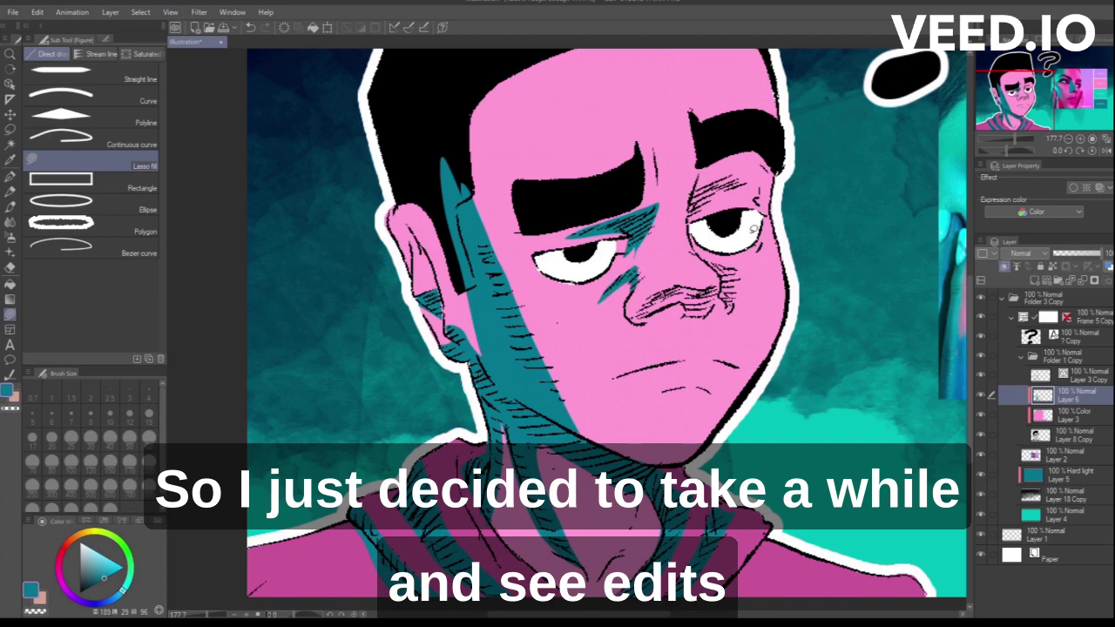
drag(640, 311, 737, 306)
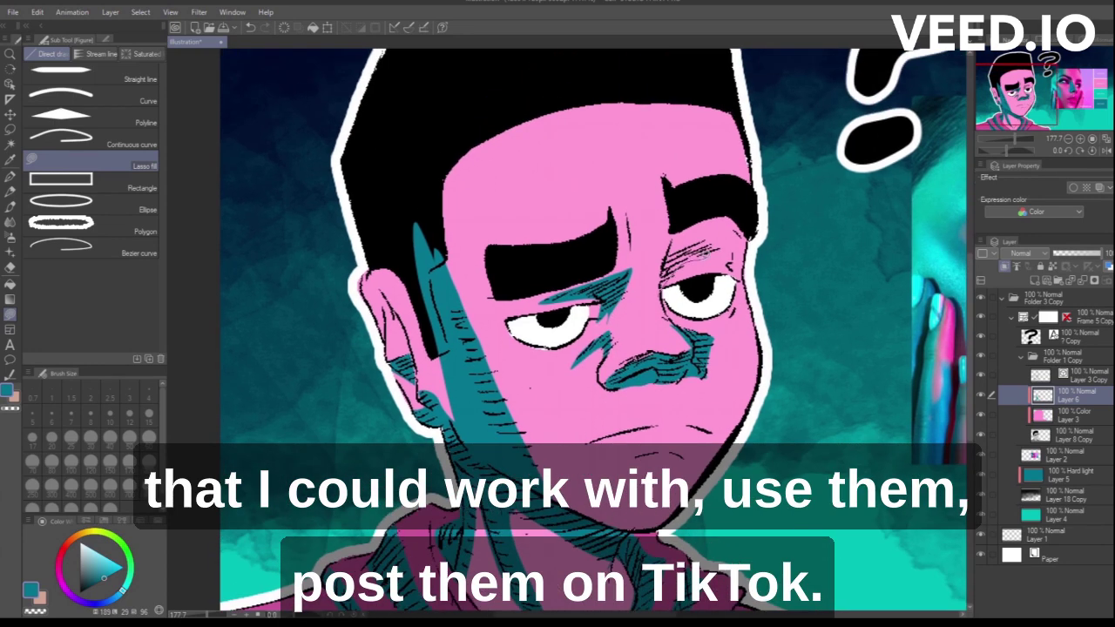
mouse_move(705, 258)
mouse_down()
mouse_move(689, 221)
mouse_move(662, 293)
mouse_up()
drag(662, 348, 623, 295)
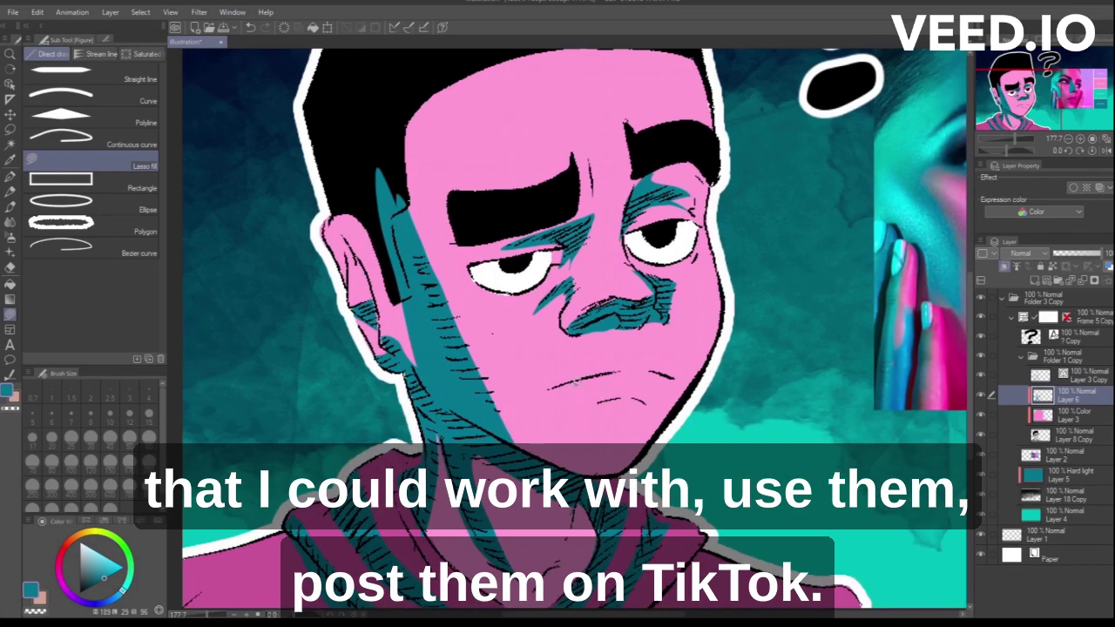
Lasso-fill dark teal shadows on the upper lip and below the mouth
mouse_move(556, 386)
mouse_down()
mouse_move(615, 357)
mouse_move(674, 383)
mouse_move(562, 387)
mouse_up()
key(alt+space)
mouse_move(638, 398)
mouse_down()
mouse_move(605, 442)
mouse_move(641, 402)
mouse_move(585, 419)
mouse_move(654, 413)
mouse_move(549, 480)
mouse_up()
key(alt+space)
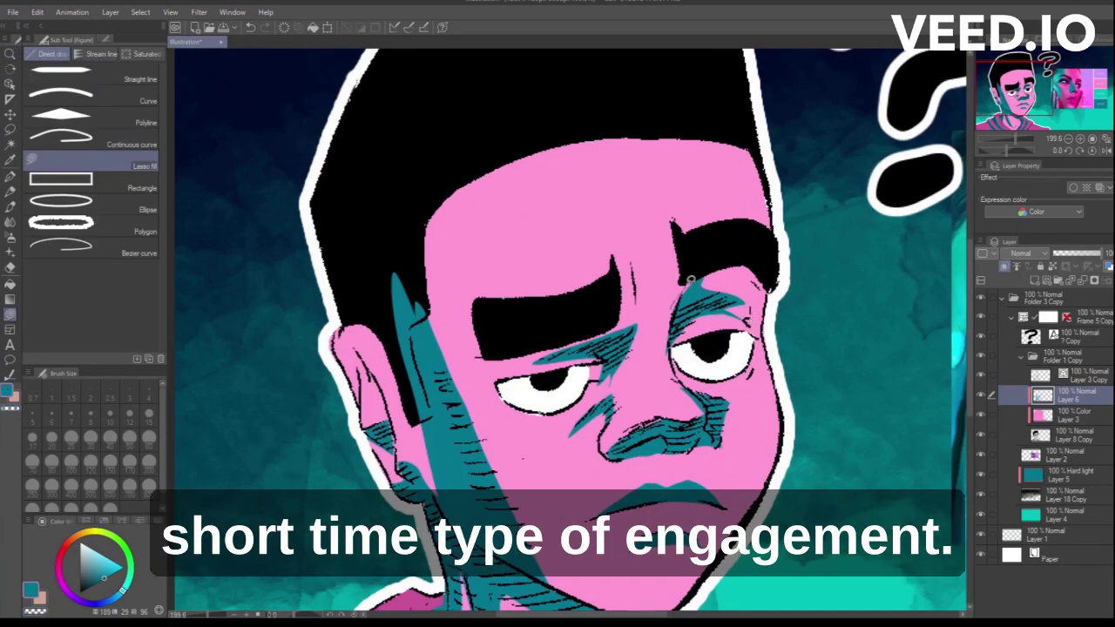
Try the Add, Linear light and Color blend modes on the teal shadow layer
click(1025, 92)
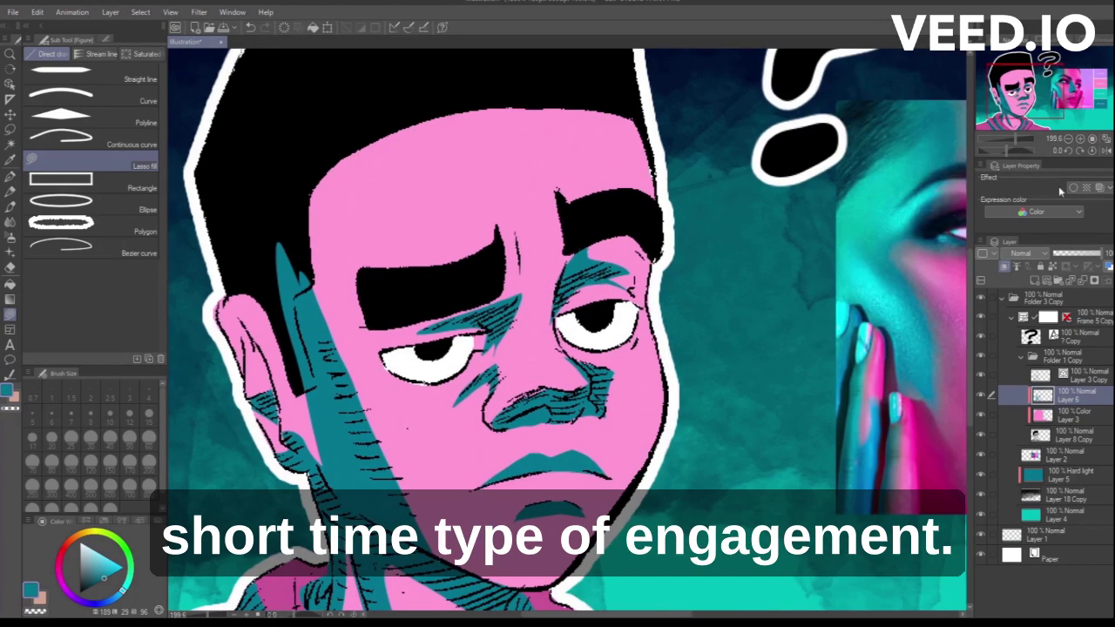
scroll(703, 368, down, 4)
scroll(1023, 260, down, 4)
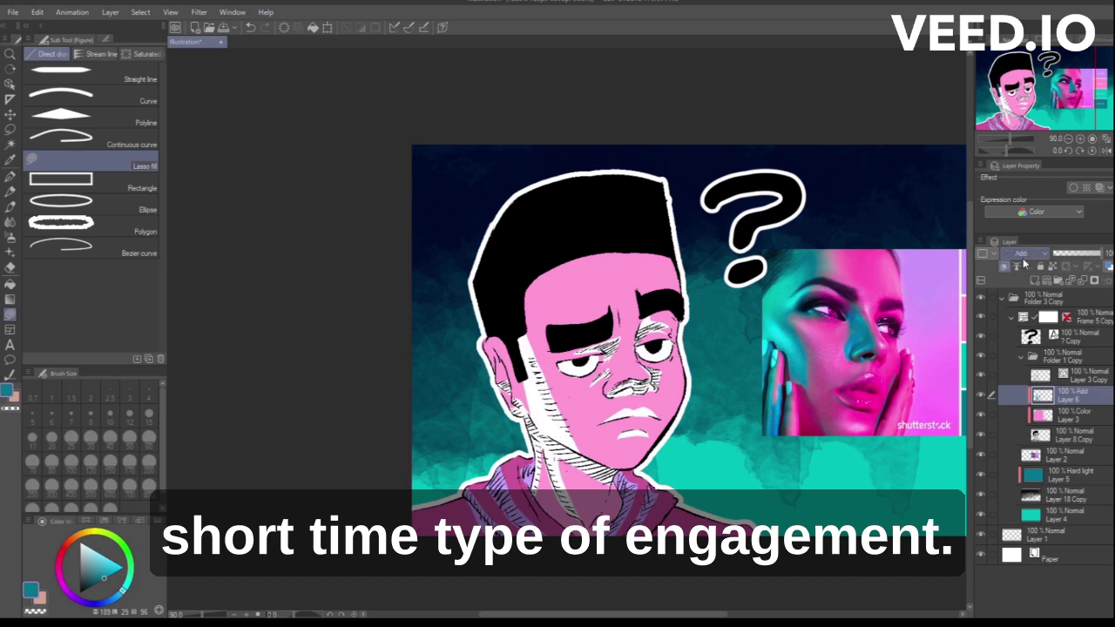
scroll(1023, 259, down, 8)
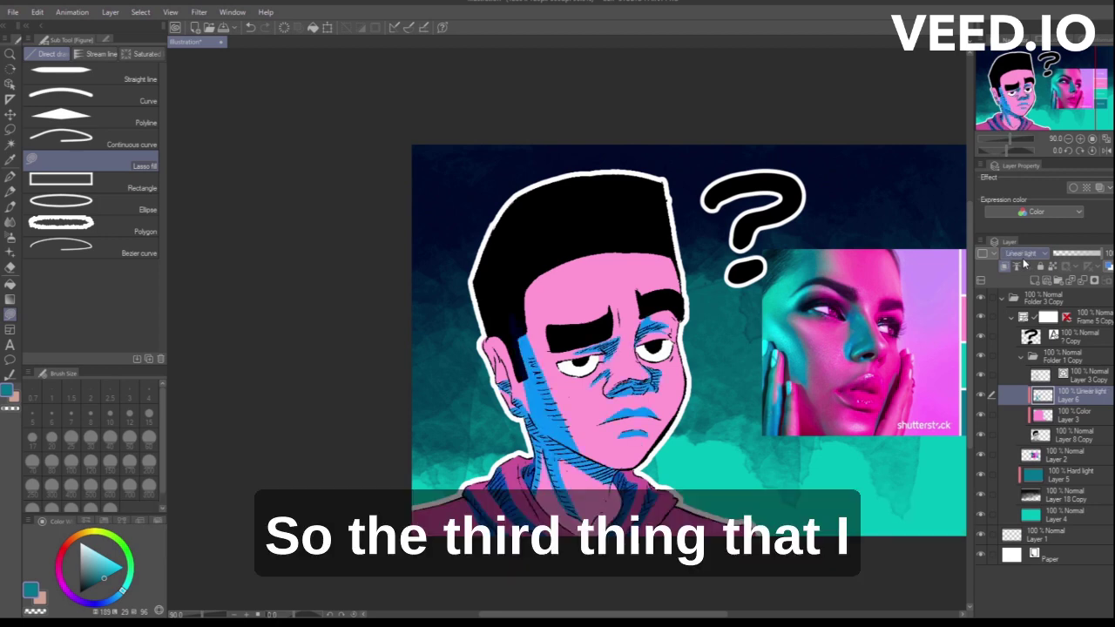
scroll(1024, 262, down, 8)
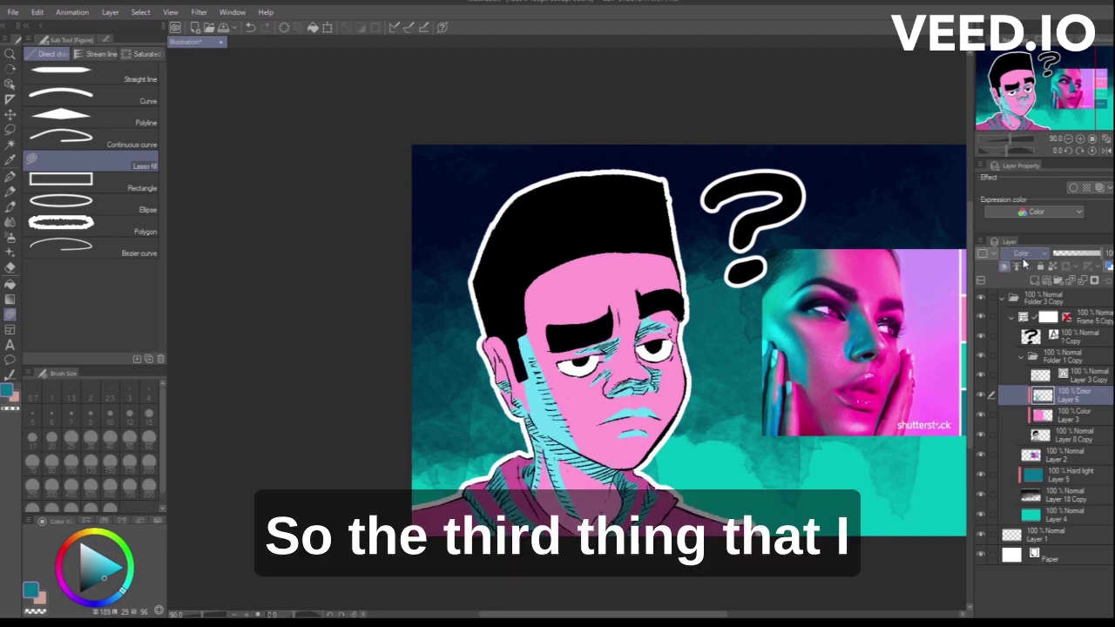
scroll(1024, 261, down, 1)
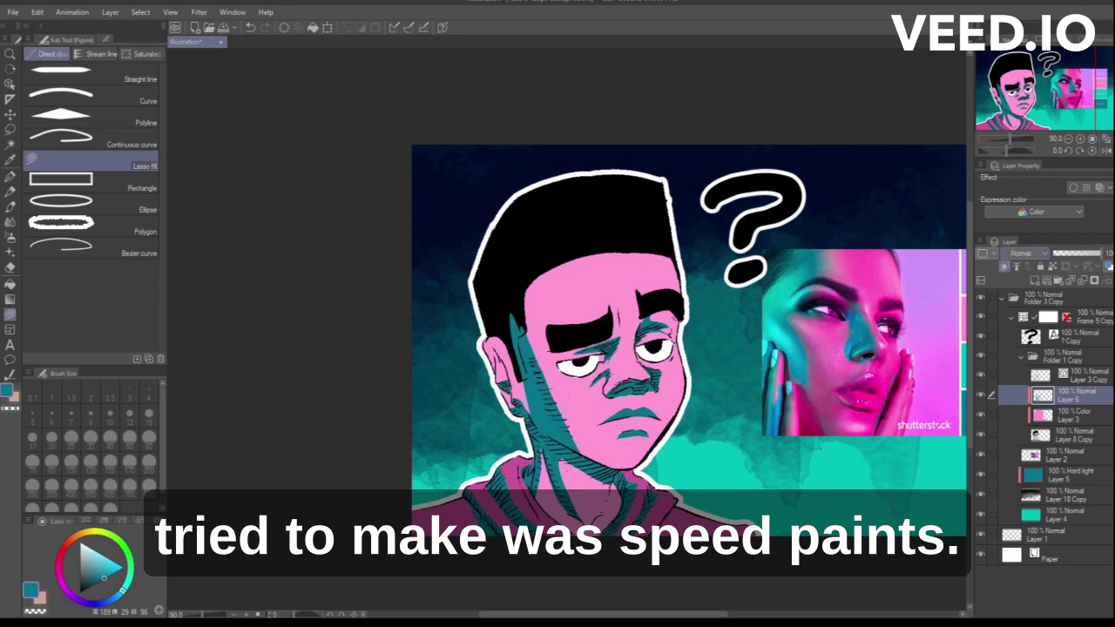
Select and delete the parts of the teal shadow that overlap the black hair and sideburn
drag(651, 306, 646, 330)
key(m)
scroll(500, 334, up, 7)
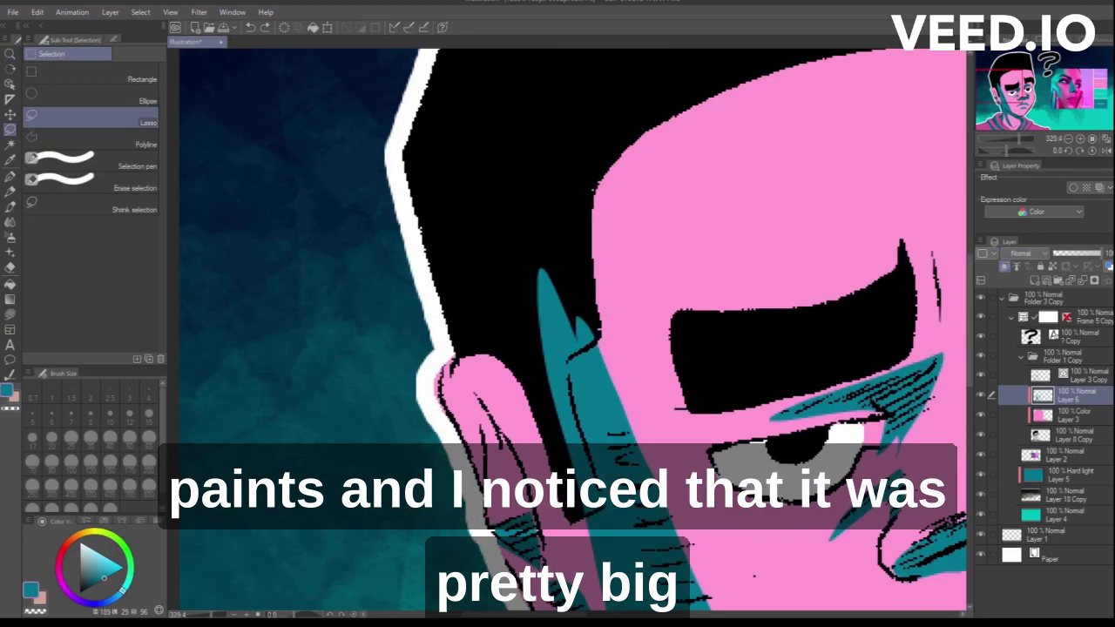
mouse_move(595, 511)
mouse_down()
mouse_move(573, 378)
mouse_move(579, 498)
mouse_up()
key(Delete)
key(ctrl+d)
drag(570, 406, 568, 418)
key(Delete)
key(ctrl+d)
scroll(672, 340, down, 7)
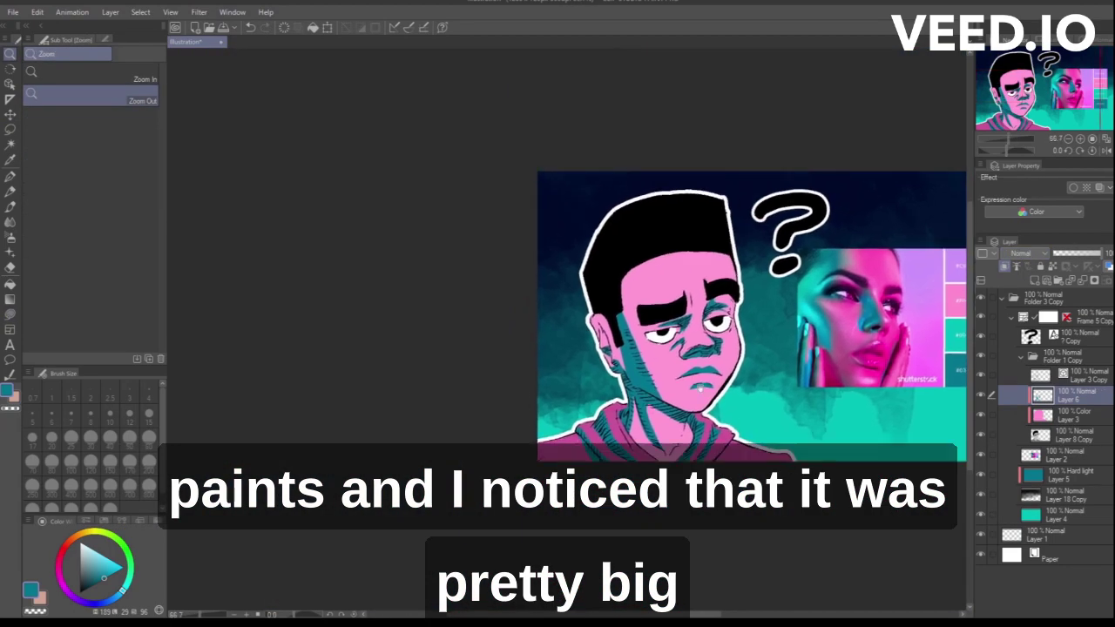
Lasso-fill the gap between the ear and the cheek shadow with dark teal
scroll(749, 348, up, 4)
key(u)
key(u)
key(u)
key(u)
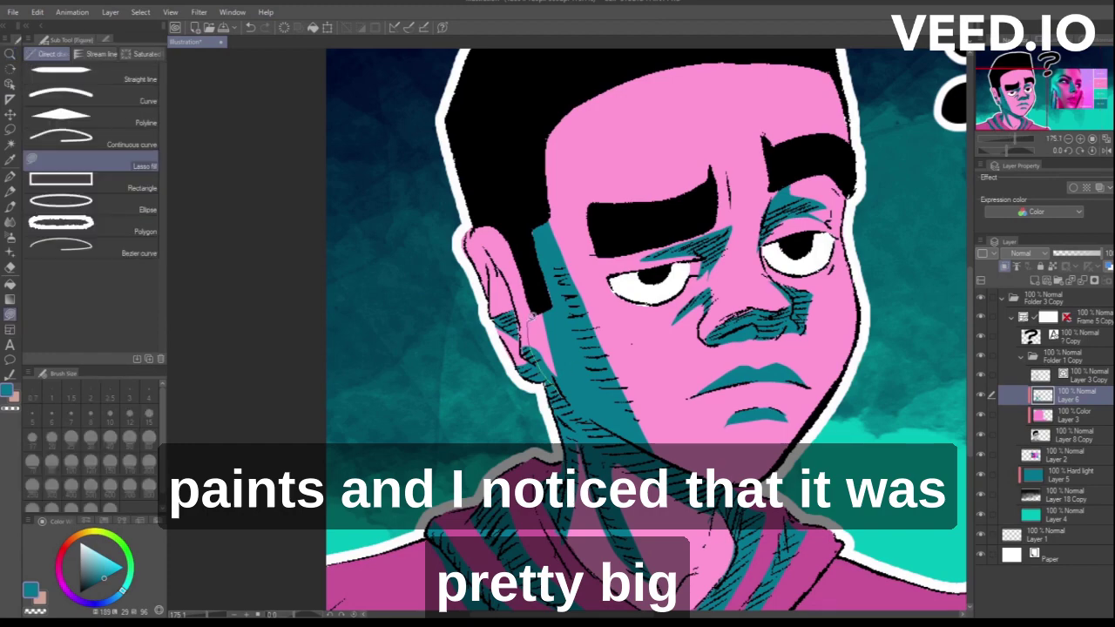
scroll(555, 306, down, 8)
scroll(542, 438, up, 7)
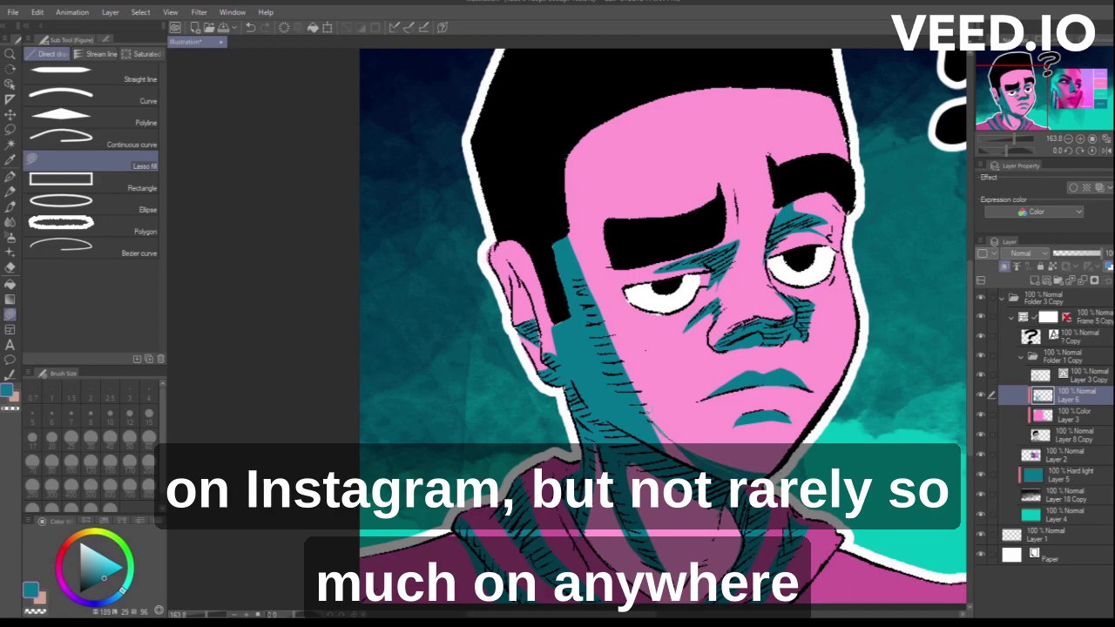
scroll(669, 432, down, 4)
scroll(713, 397, up, 10)
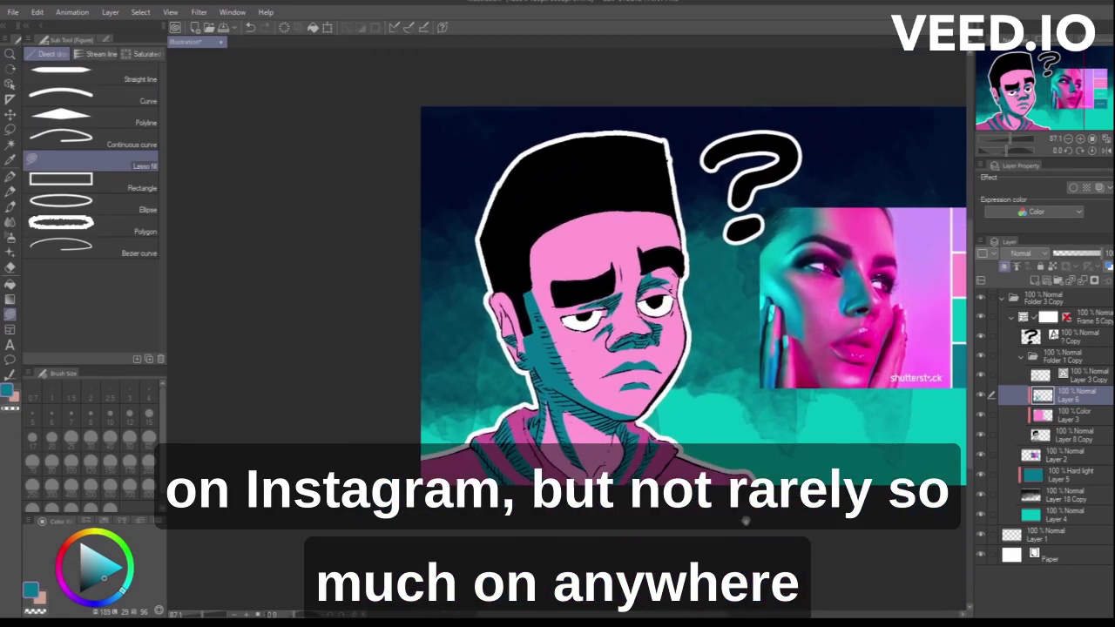
Lasso-fill a small dark teal shadow at the inner corner of the eye beneath the slanted eyebrow
key(m)
key(alt+space)
scroll(714, 397, down, 10)
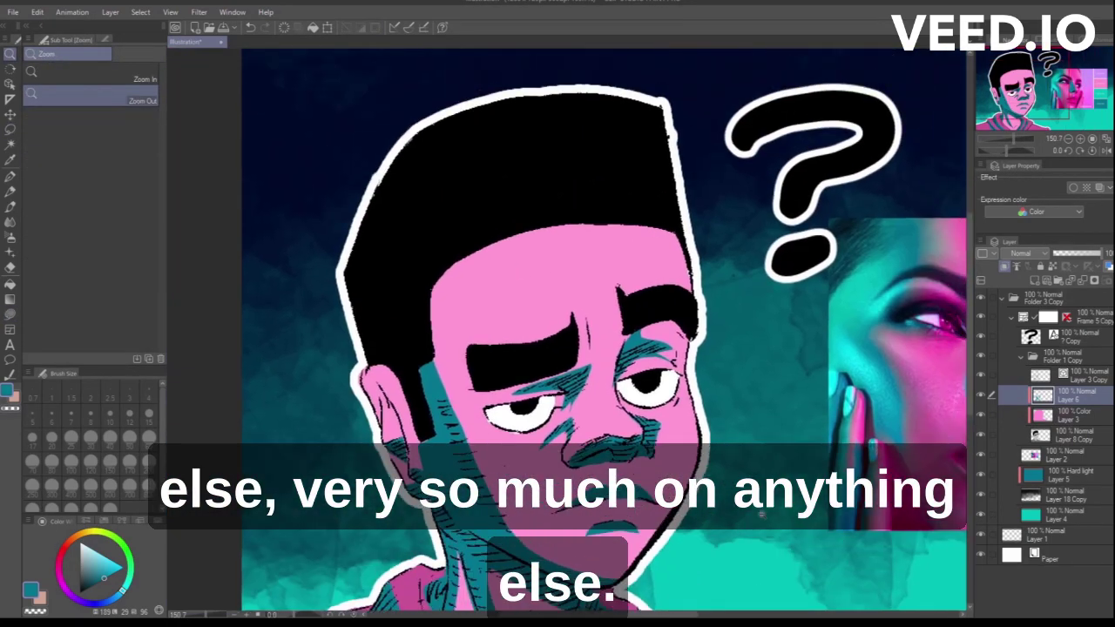
scroll(688, 415, up, 6)
key(u)
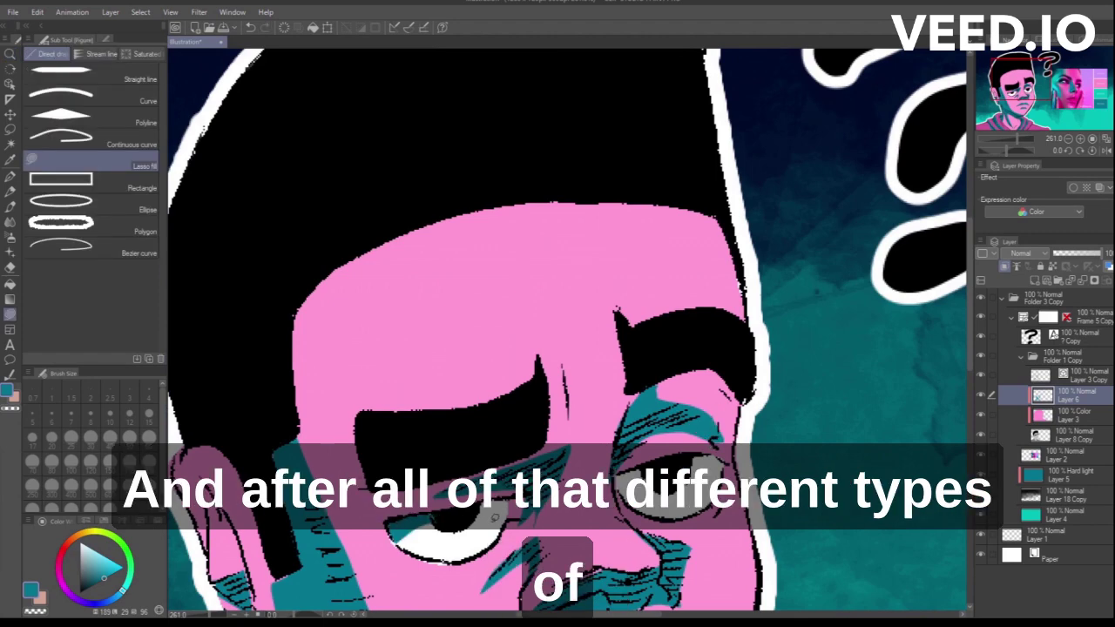
drag(507, 518, 477, 510)
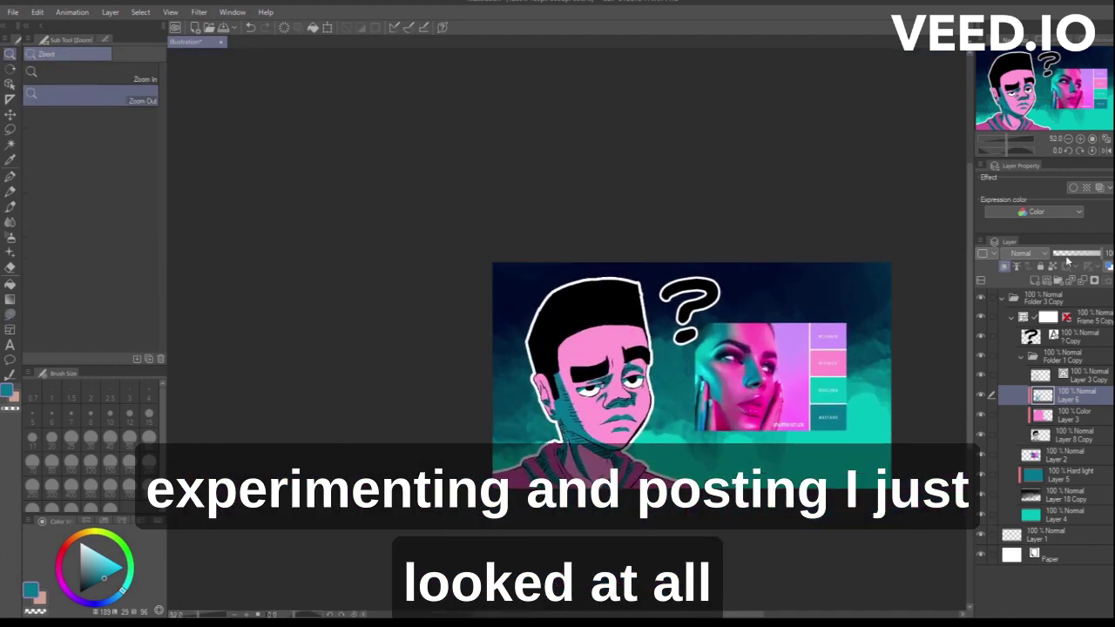
Lower the teal shadow layer's opacity to 67%
drag(1067, 259, 1082, 256)
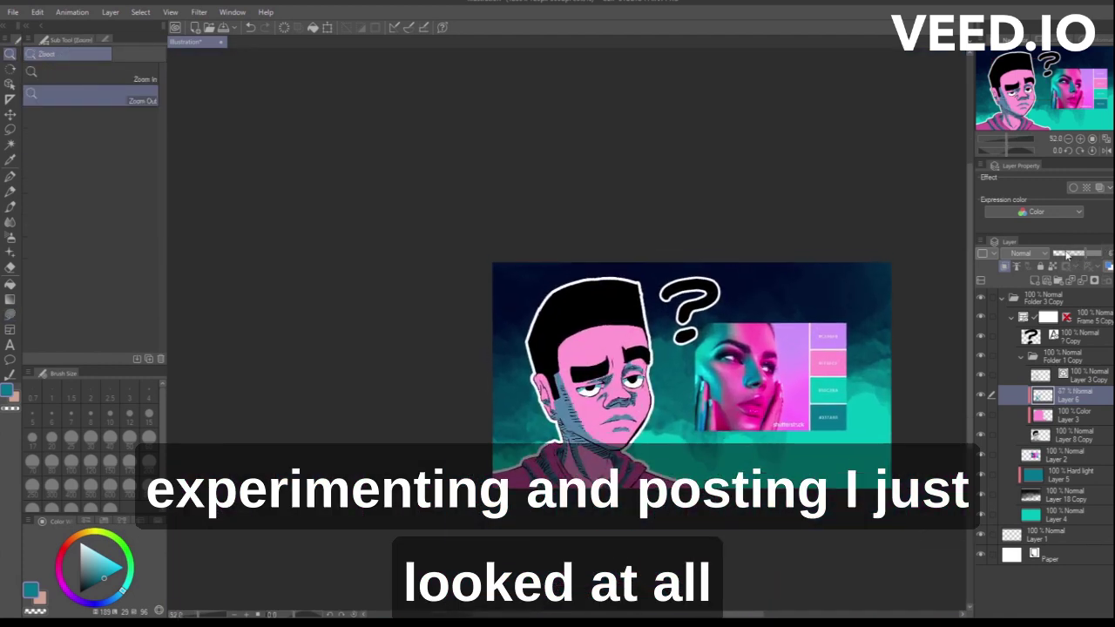
scroll(639, 402, up, 4)
drag(638, 402, 582, 409)
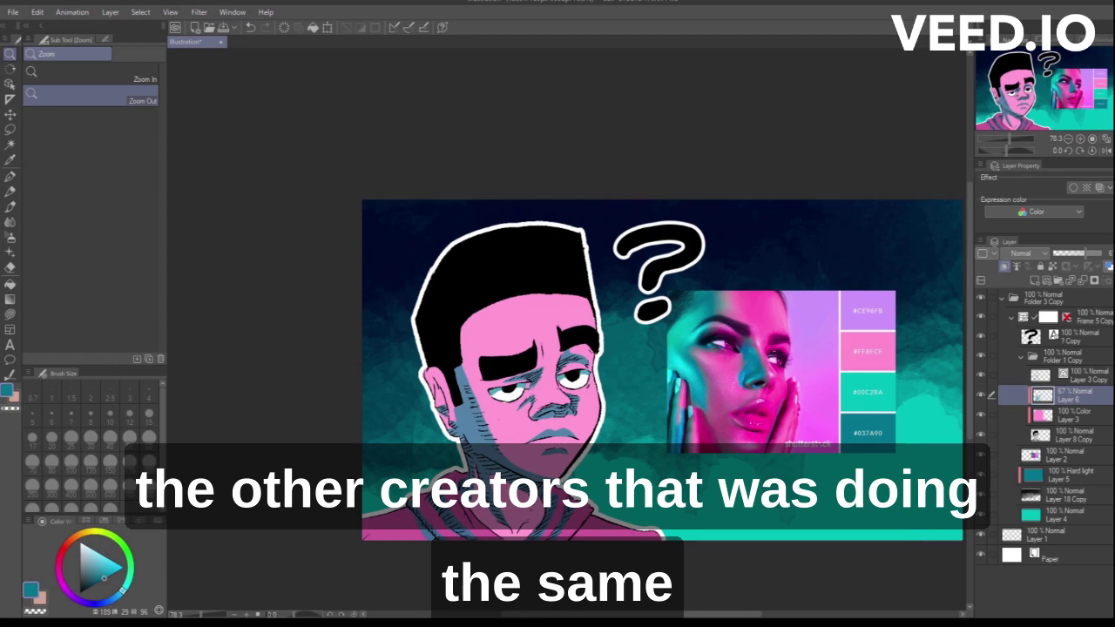
Sample palette purple #CE96FB and add a new layer above the teal shadow layer for lasso fills
right_click(864, 309)
drag(621, 473, 646, 473)
click(1094, 413)
click(1097, 397)
click(1034, 280)
key(u)
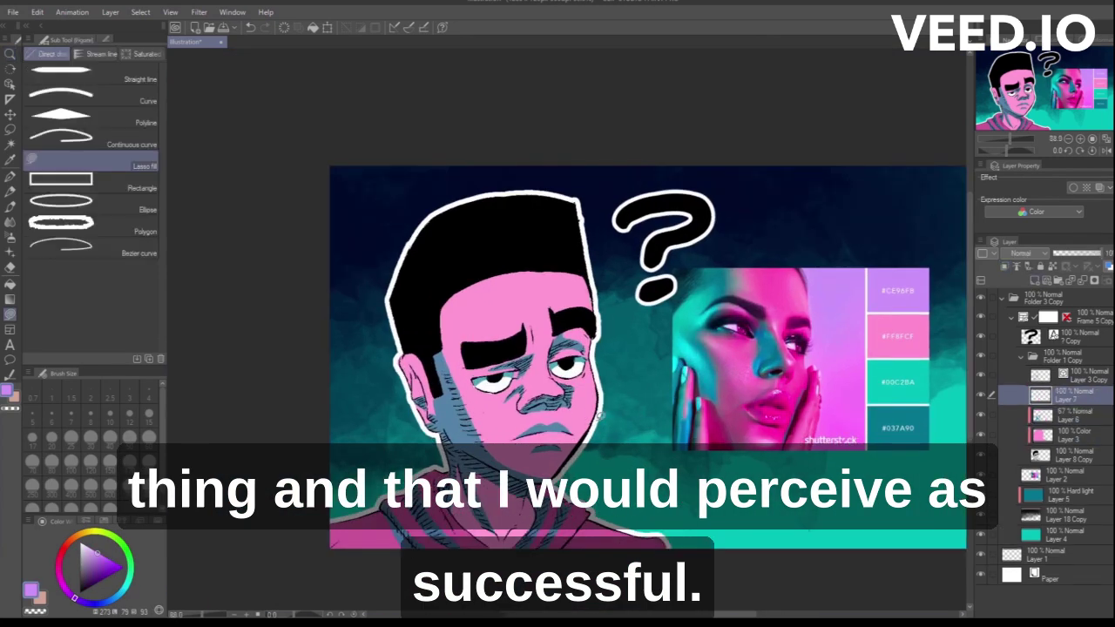
Try recolouring the character's flat colour layer with palette purple #CE96FB
drag(597, 395, 585, 432)
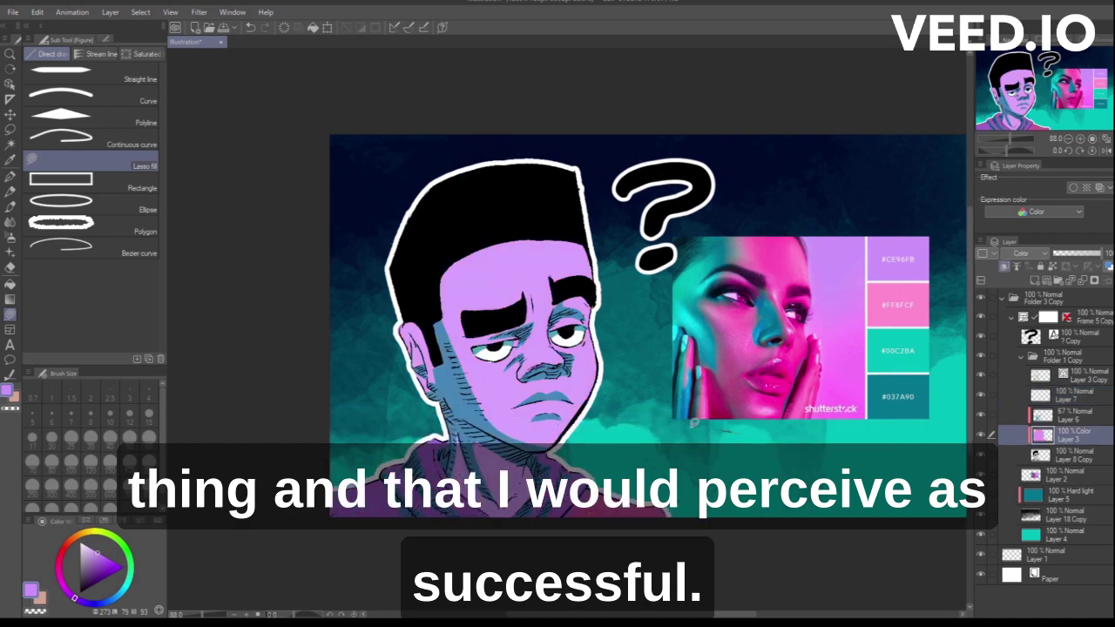
click(1091, 396)
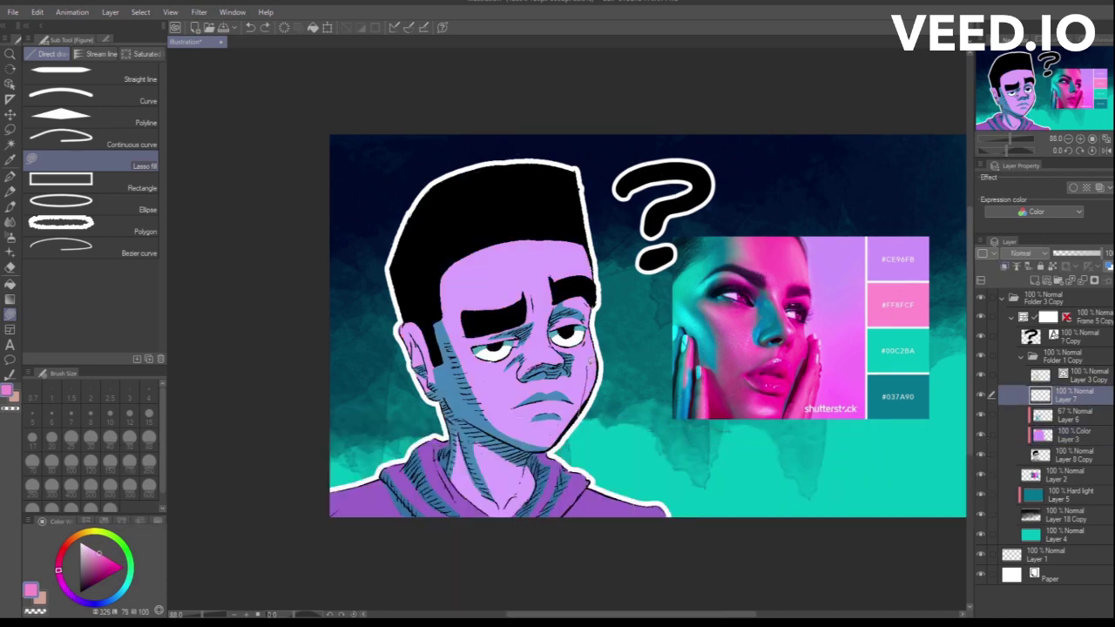
Lasso-fill a thin strip along the outer edge of the cheek with palette purple #CE96FB on the new layer
alt+click(897, 261)
mouse_move(597, 369)
mouse_down()
mouse_move(584, 408)
mouse_move(597, 392)
mouse_up()
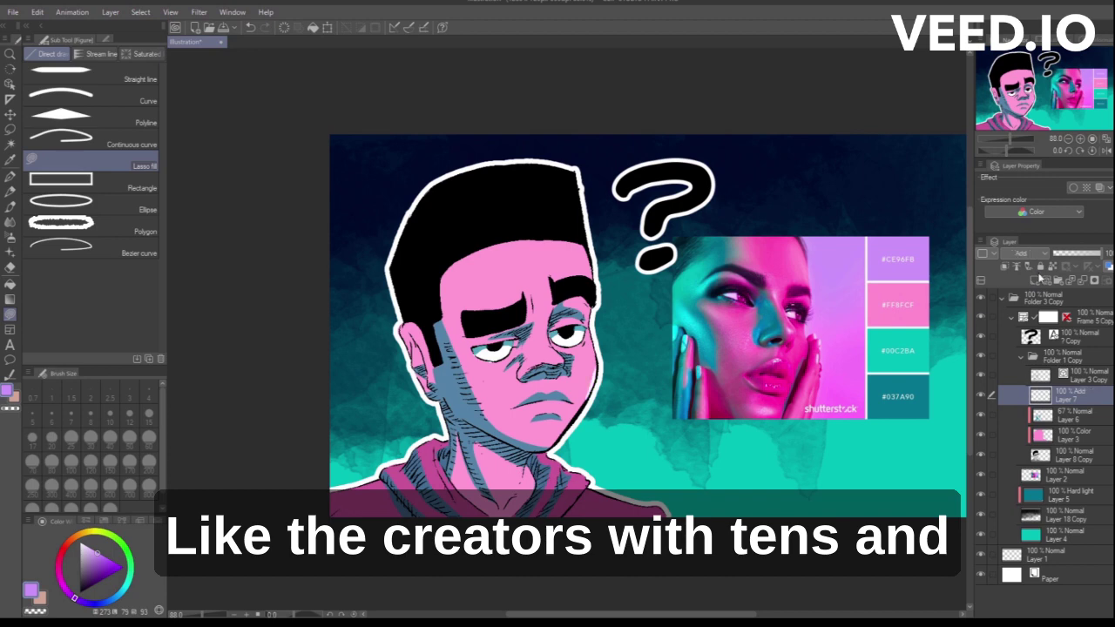
key(ctrl+z)
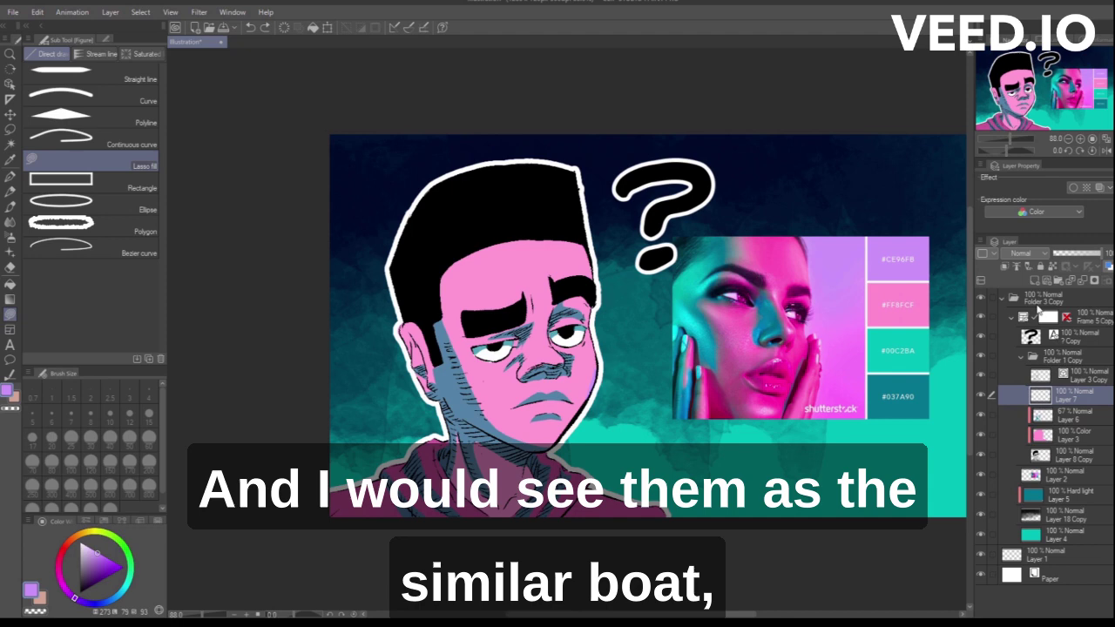
Clip the purple accent layer to the layer below and set its blending mode to Screen
click(1036, 309)
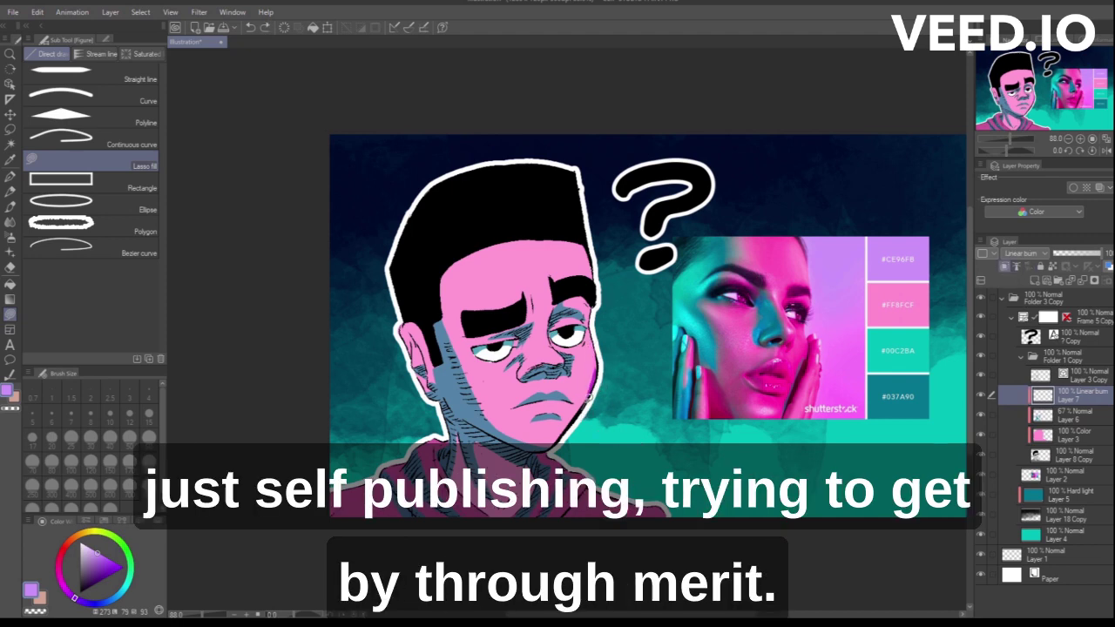
scroll(1028, 254, down, 3)
drag(1074, 254, 1111, 254)
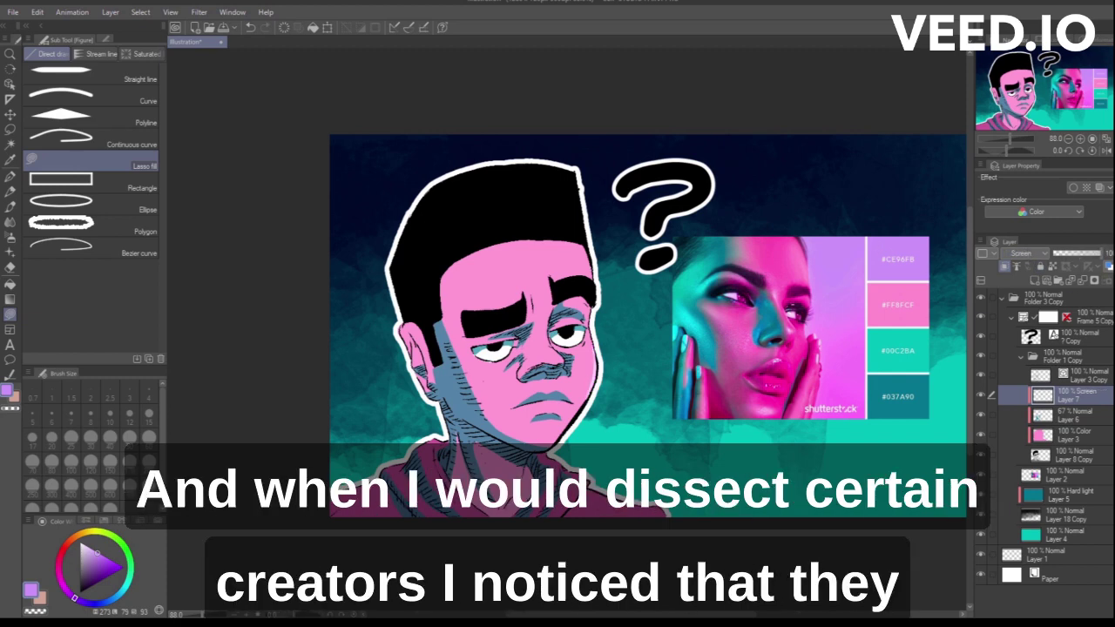
Lasso-fill small highlights on the nose bridge, above the upper lip and down the middle of the forehead, undoing unsatisfactory strokes
mouse_move(576, 413)
mouse_down()
mouse_move(594, 315)
mouse_move(602, 530)
mouse_move(619, 424)
mouse_move(551, 549)
mouse_up()
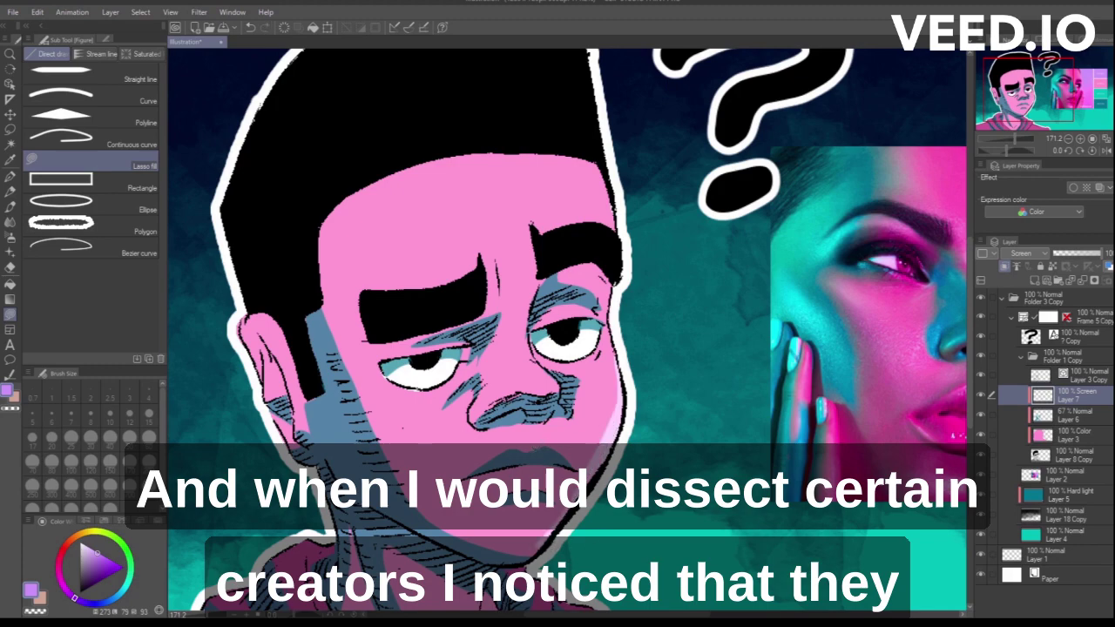
drag(519, 427, 521, 450)
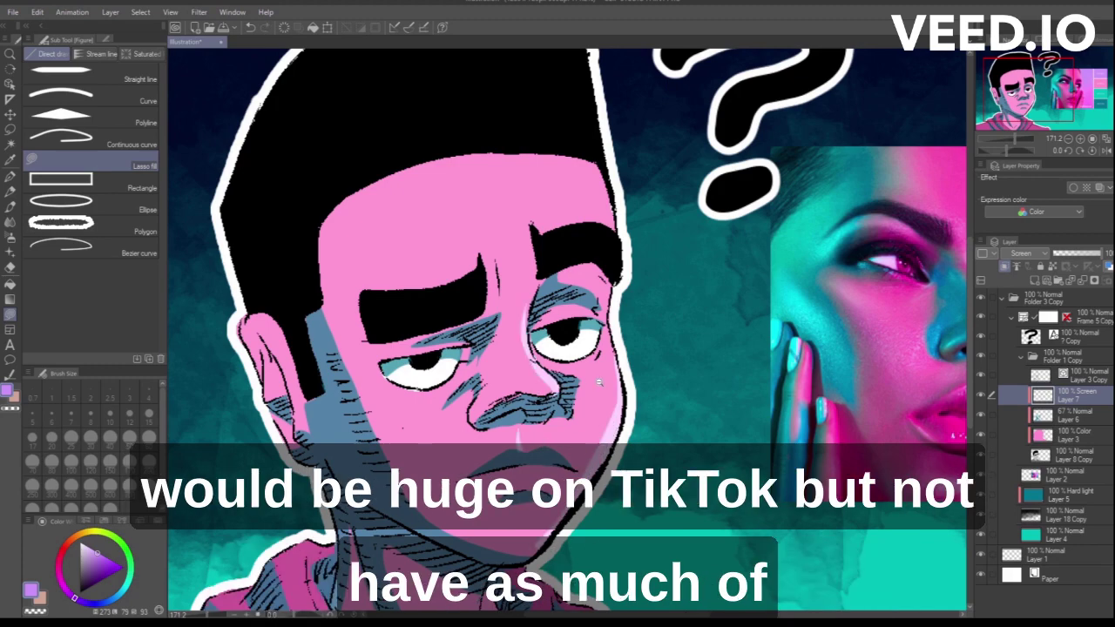
key(ctrl+minus)
key(u)
key(u)
key(u)
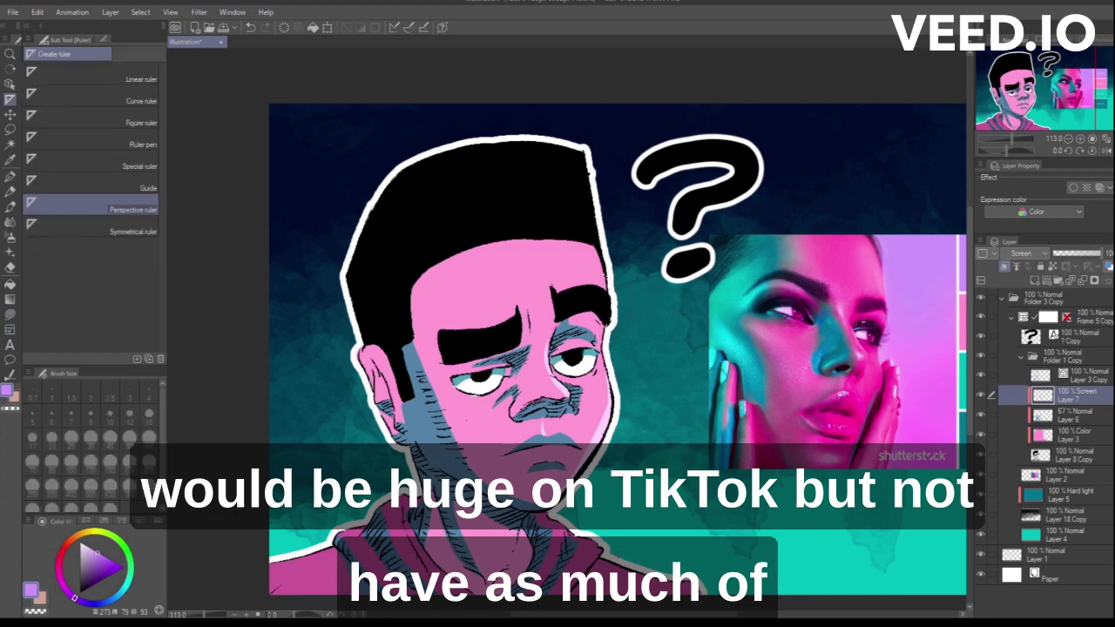
drag(512, 265, 526, 303)
key(ctrl+z)
drag(513, 258, 529, 302)
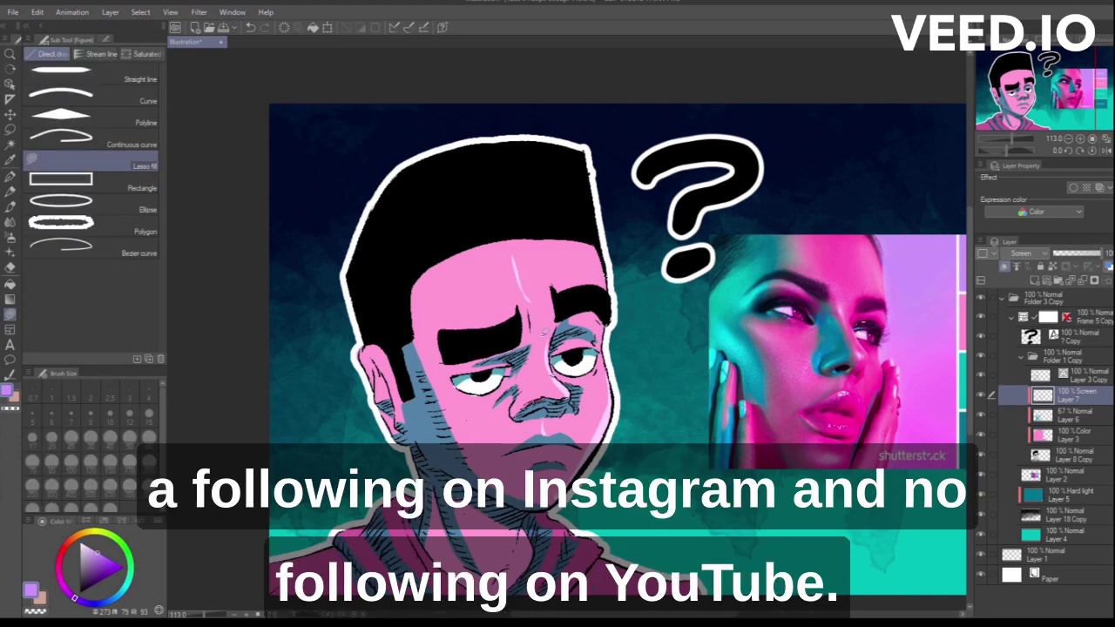
key(ctrl+z)
drag(512, 256, 527, 298)
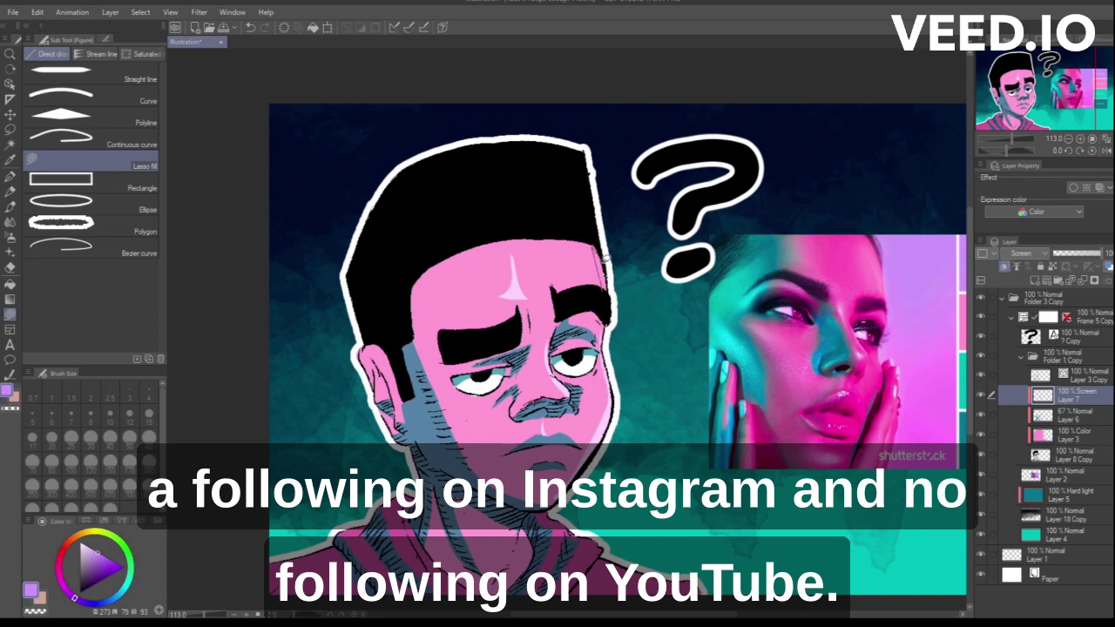
Lasso-fill a thin purple rim strip along the hair's outer vertical edge and undo the strip across its top
key(ctrl+z)
drag(593, 249, 602, 268)
key(ctrl+z)
drag(581, 145, 447, 150)
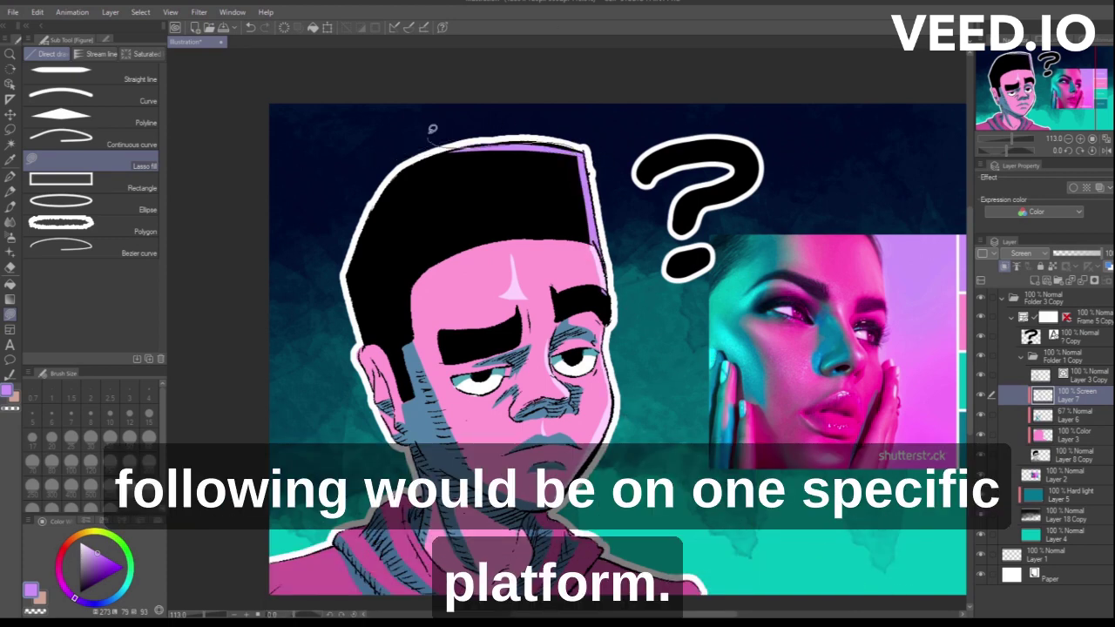
key(ctrl+z)
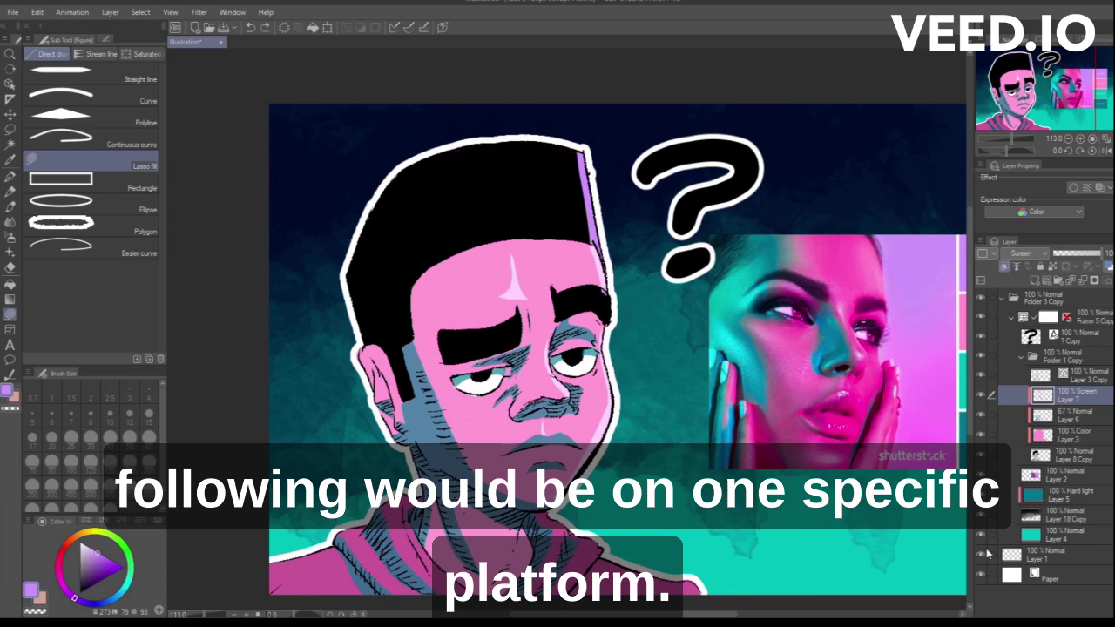
drag(1047, 98, 1032, 114)
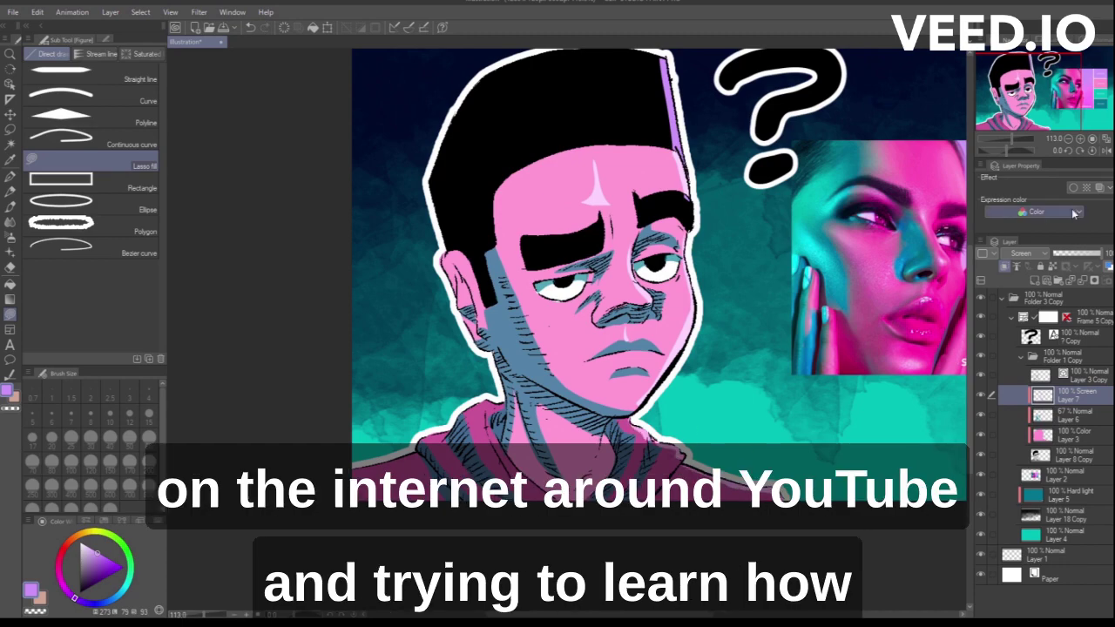
drag(1067, 102, 1084, 93)
drag(712, 413, 666, 412)
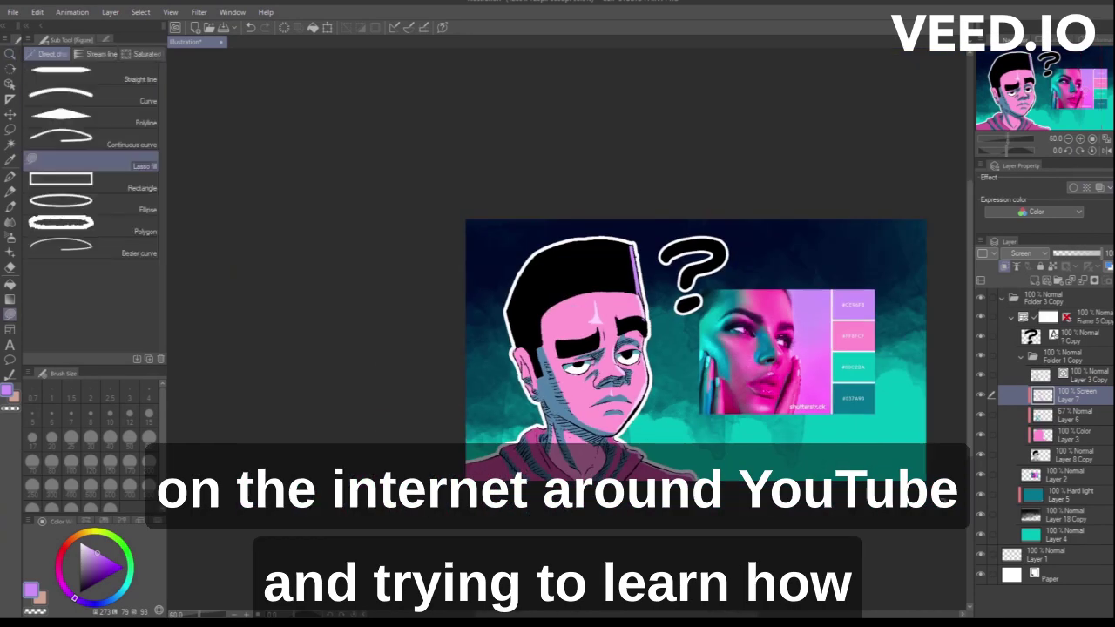
drag(634, 348, 766, 349)
key(ctrl+z)
mouse_move(597, 378)
mouse_down()
mouse_move(642, 359)
mouse_move(624, 380)
mouse_up()
drag(322, 446, 345, 439)
drag(514, 438, 413, 492)
key(ctrl+z)
key(alt+space)
drag(621, 412, 514, 415)
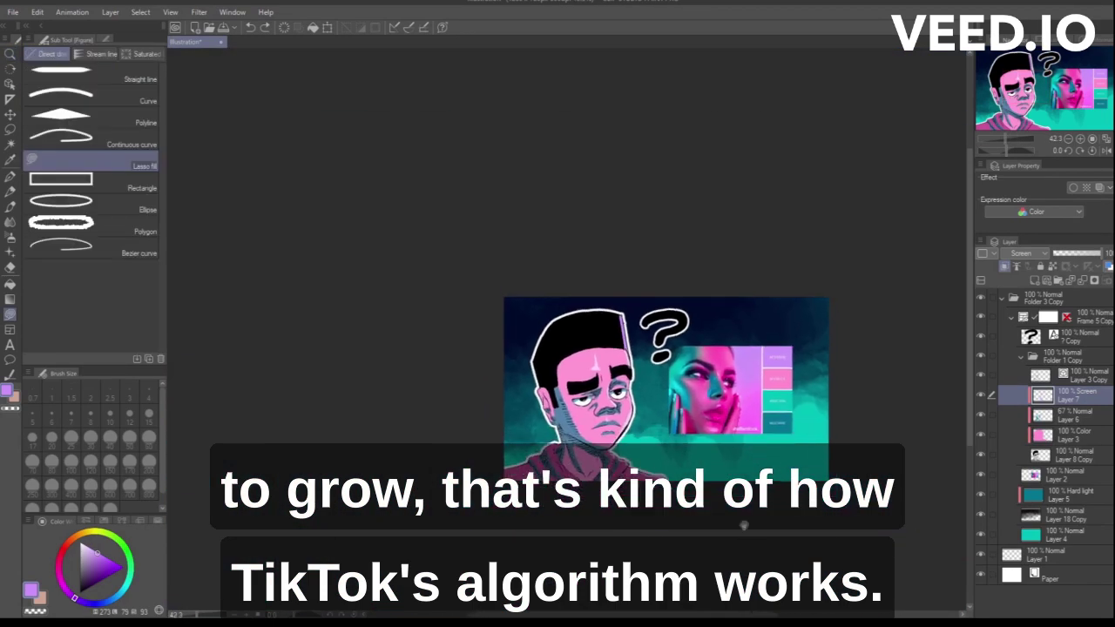
Hide the reference palette image layer and compare the character with and without the teal shadow layer
click(979, 475)
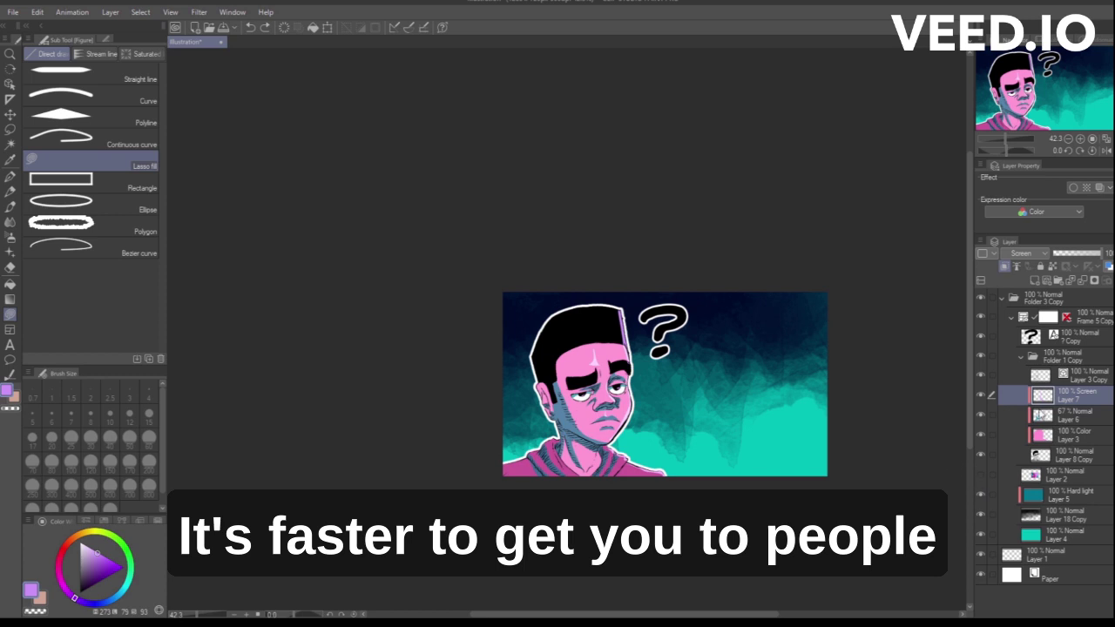
click(979, 415)
click(980, 415)
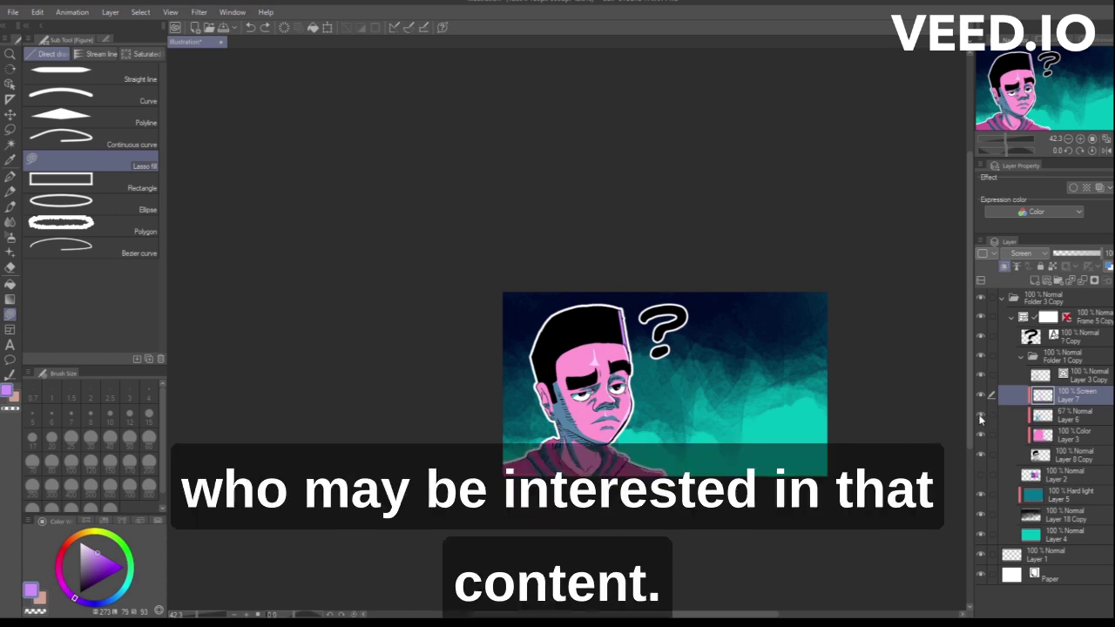
scroll(858, 487, up, 2)
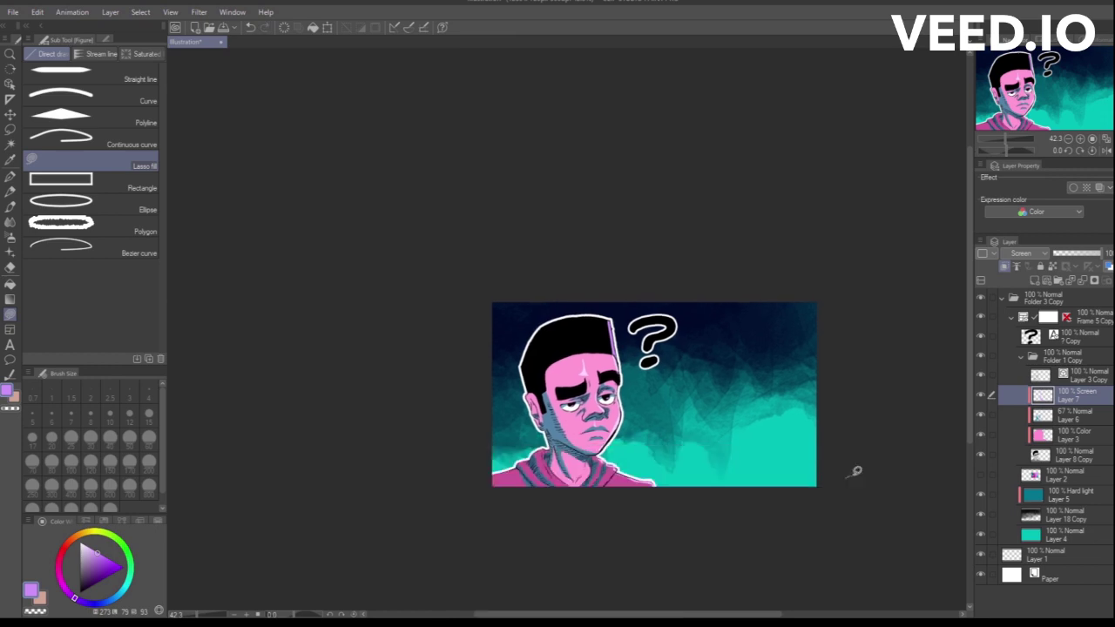
drag(869, 527, 867, 534)
Collapse the character's layer folder and toggle its visibility off and on to check its contents
click(1100, 378)
click(1020, 357)
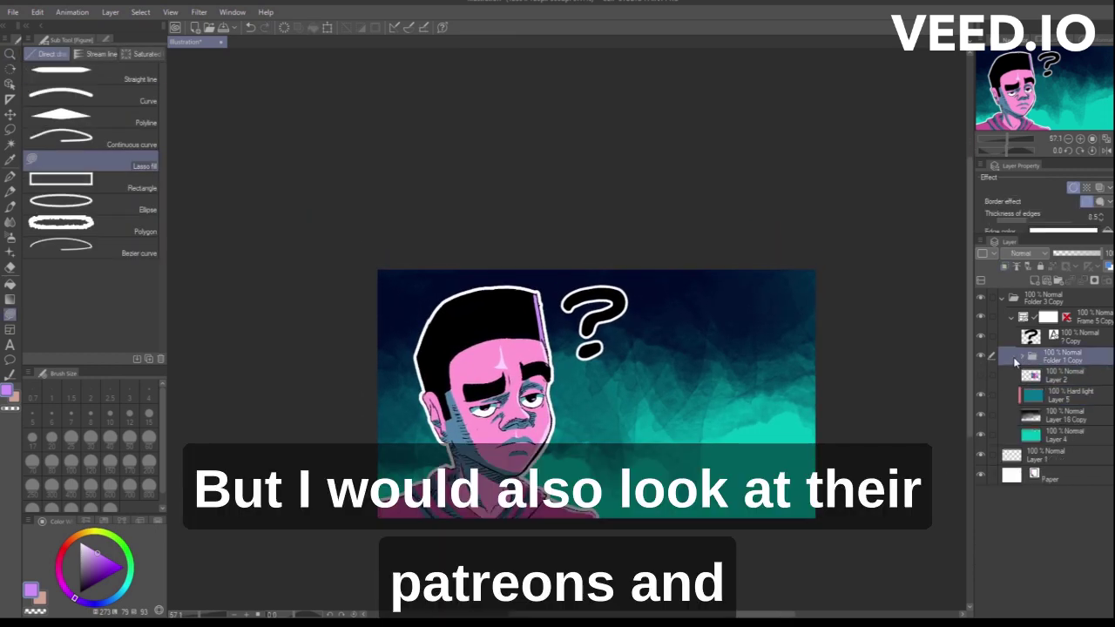
click(981, 357)
click(981, 357)
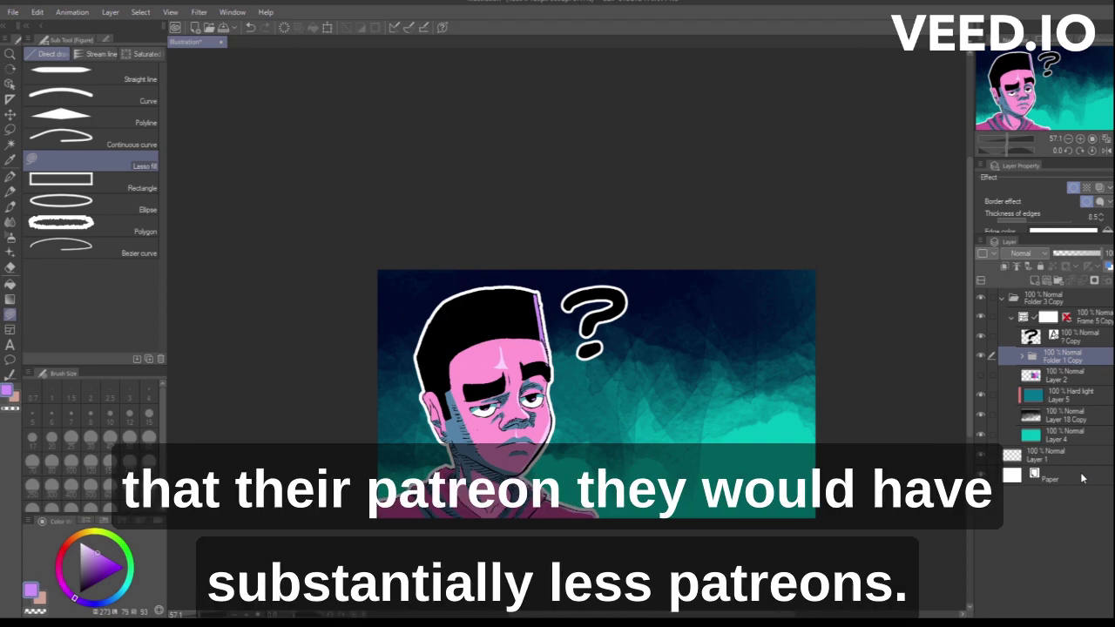
click(990, 375)
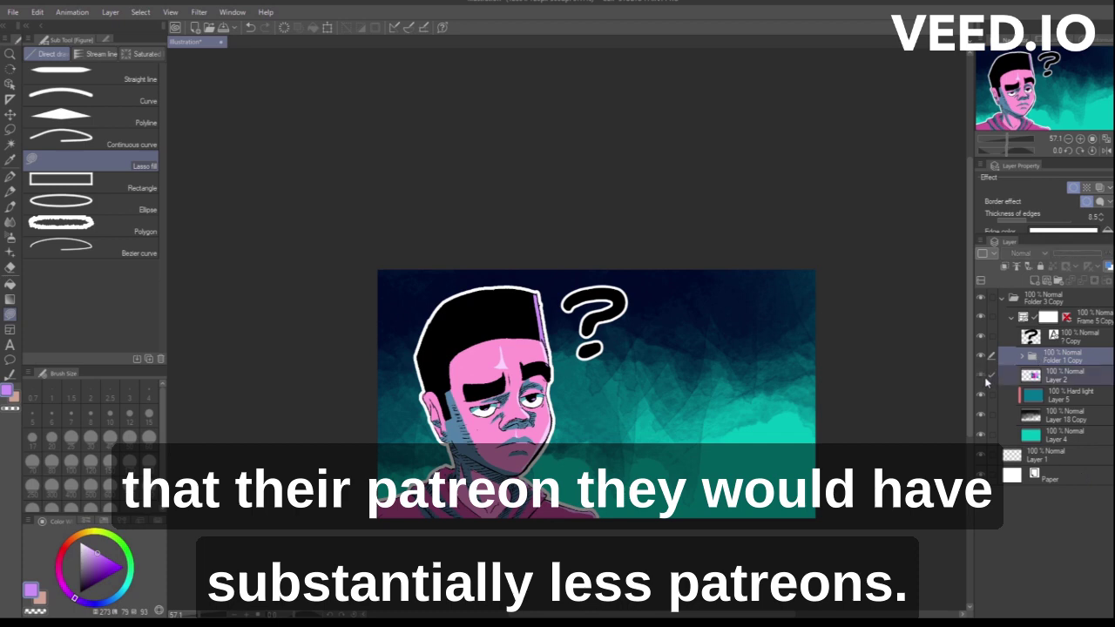
scroll(655, 479, up, 1)
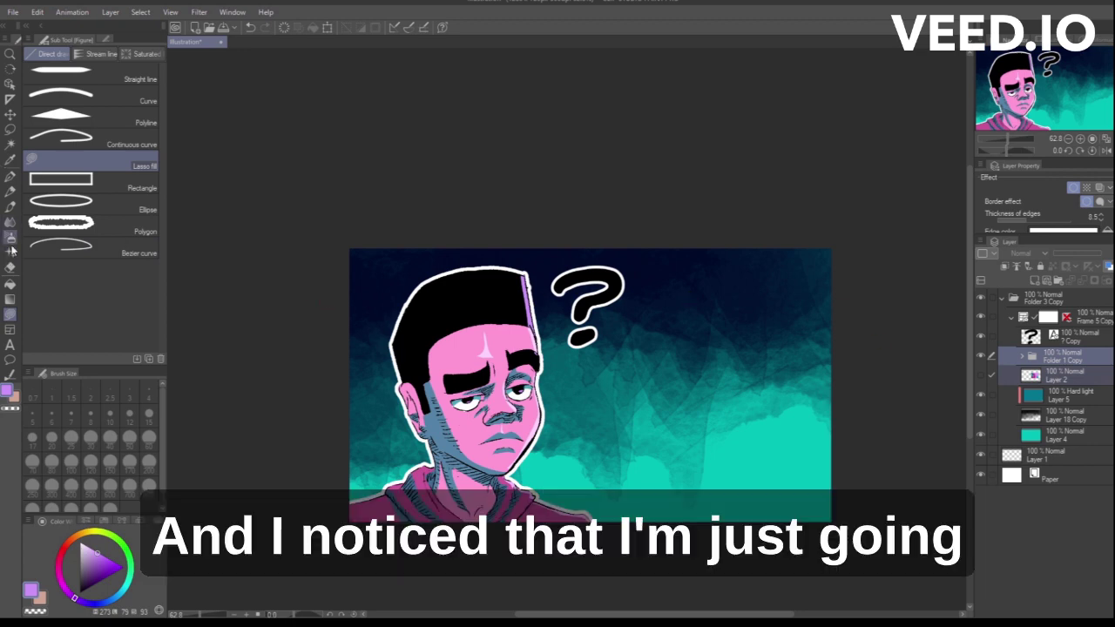
Start a new text object in the empty background beside the question mark, above the character's folder
click(15, 344)
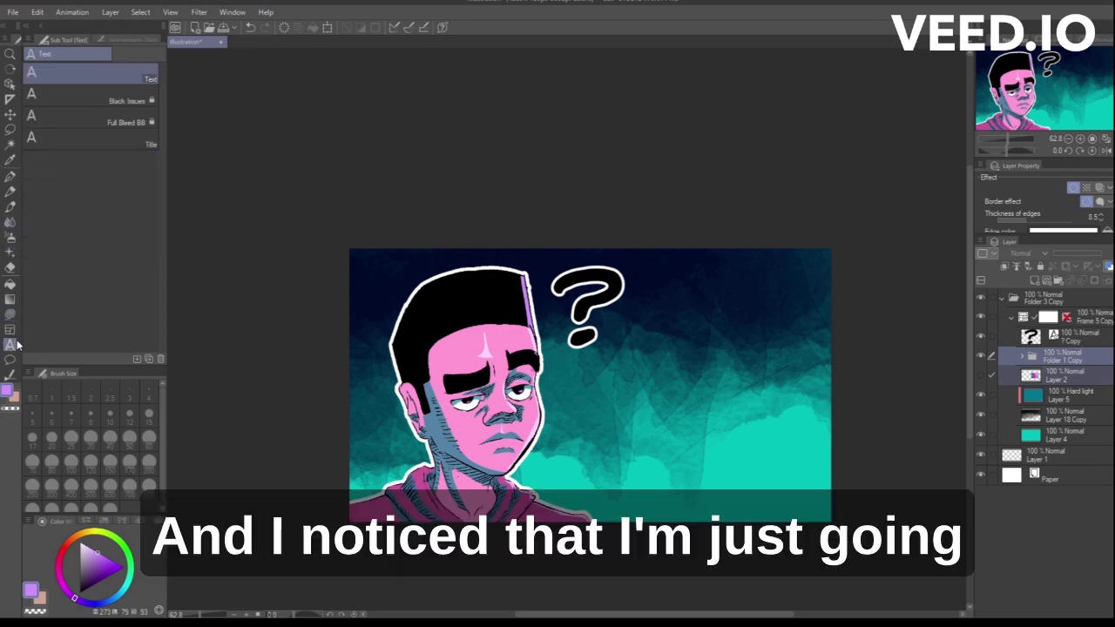
click(1079, 340)
click(1085, 351)
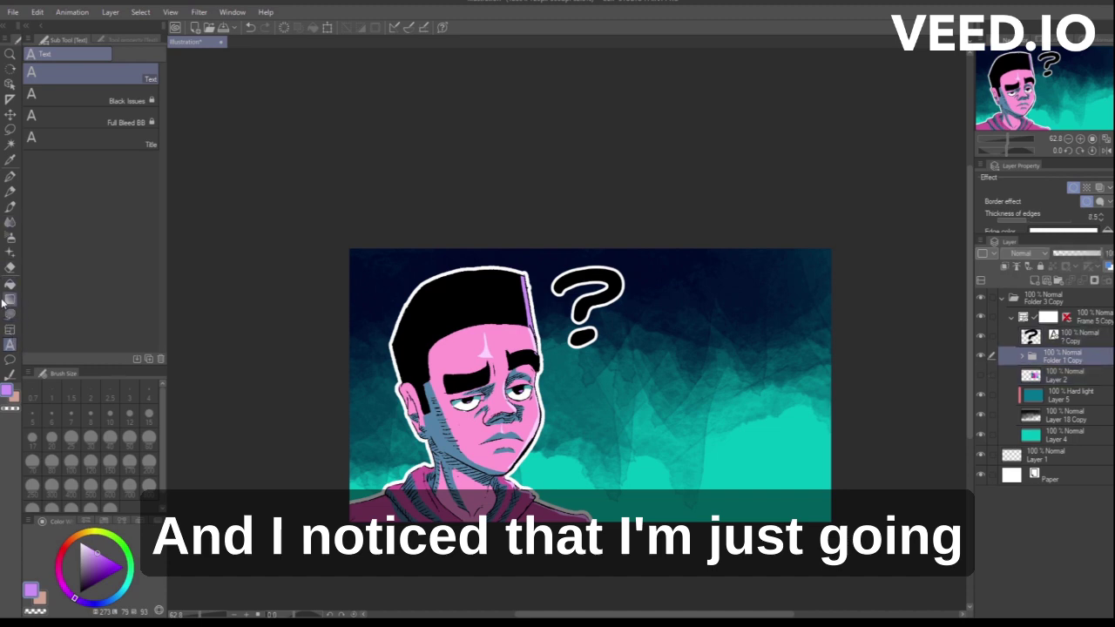
click(9, 299)
click(9, 285)
click(10, 345)
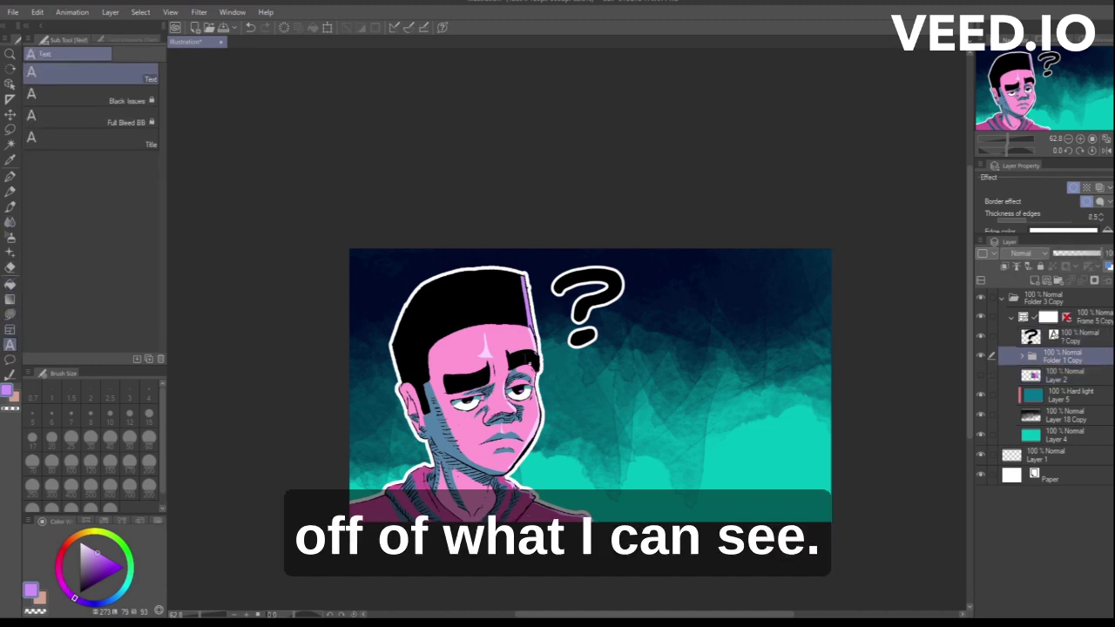
click(657, 342)
text(WAS IT)
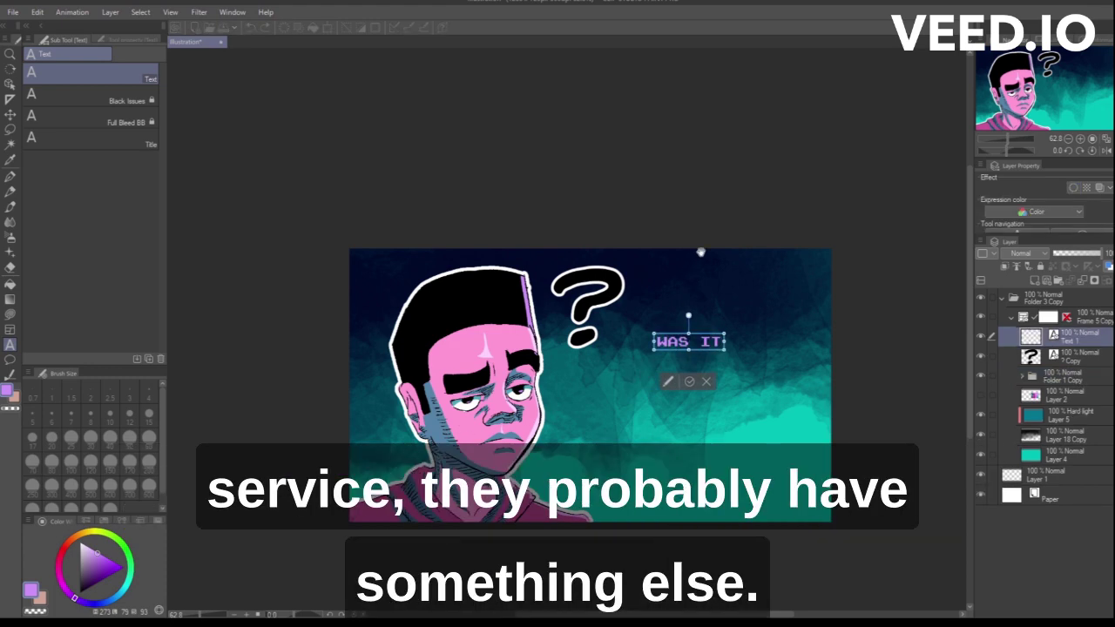
key(Return)
text(WOTR)
key(BackSpace)
key(BackSpace)
text(RTH I)
key(BackSpace)
key(BackSpace)
key(BackSpace)
key(BackSpace)
key(BackSpace)
key(BackSpace)
key(BackSpace)
key(BackSpace)
key(BackSpace)
key(BackSpace)
key(BackSpace)
key(BackSpace)
key(BackSpace)
key(BackSpace)
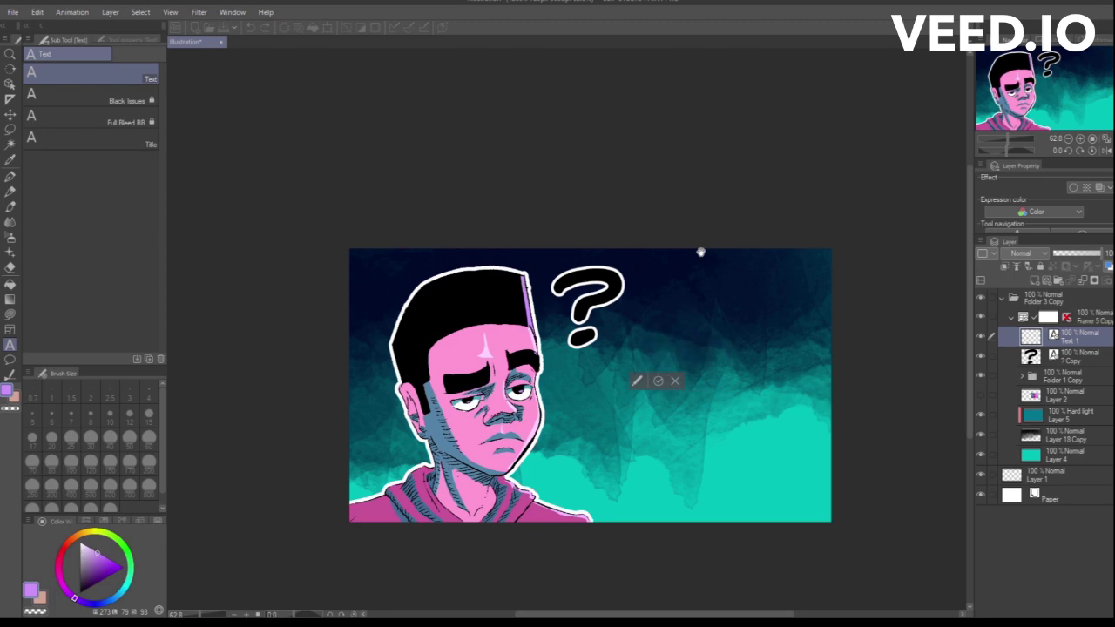
Enter the caption "IS IT WORTH THE TIME?" on two lines
text(IS IT WORTH)
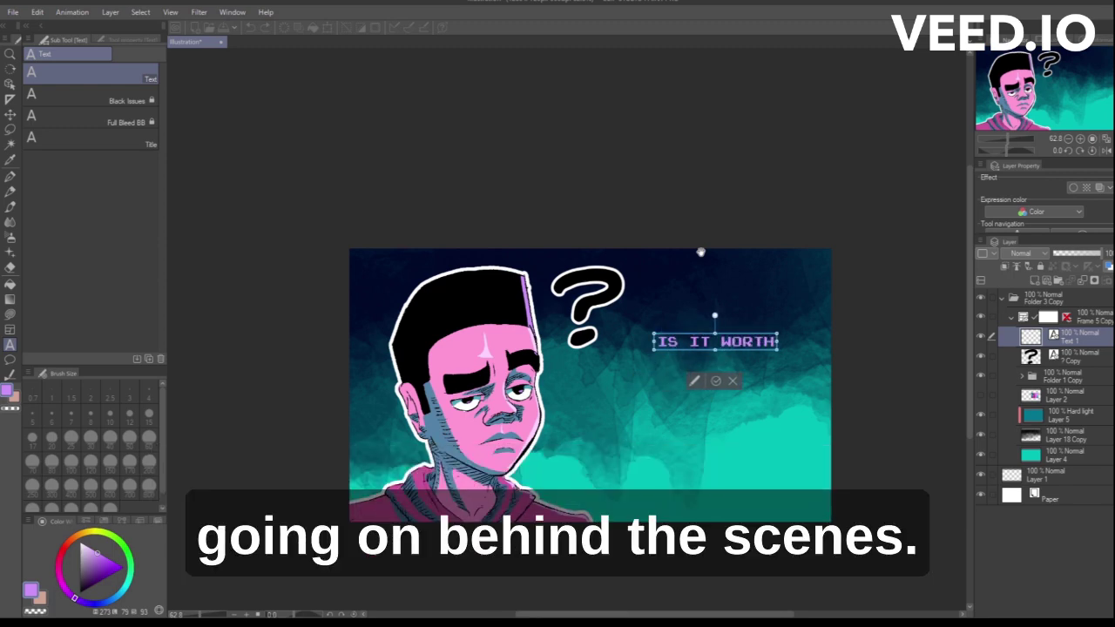
key(Return)
text(THE TIME?)
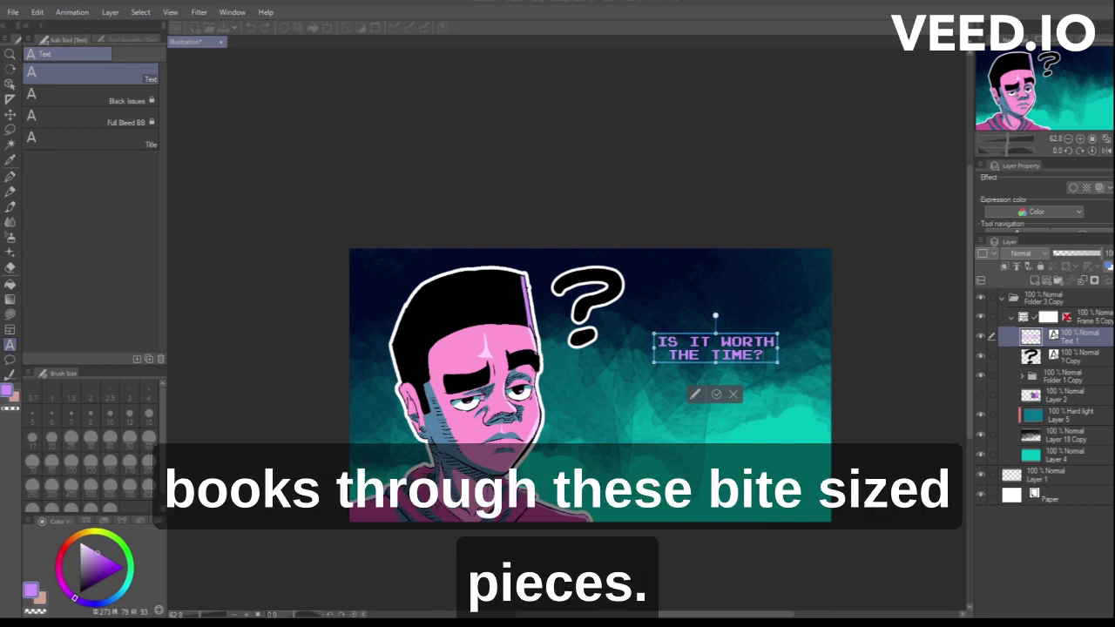
Replace the caption text with "WORTH IT?", enlarge it slightly and break it into two lines after WORTH
double_click(747, 342)
click(747, 343)
key(ctrl+a)
text(WORT)
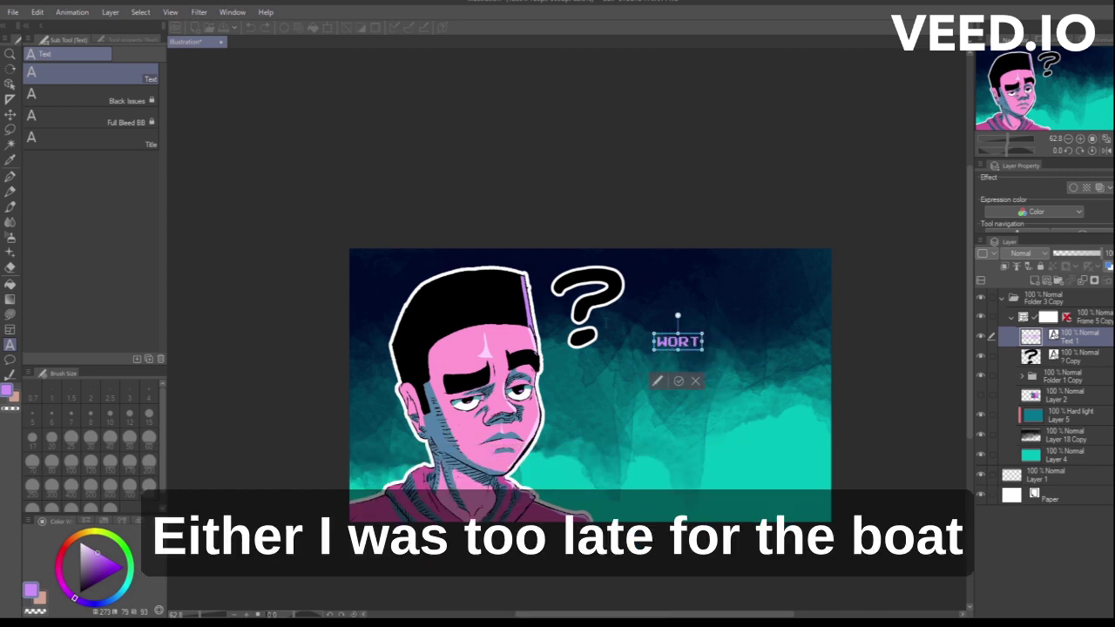
text(H IT?)
drag(756, 353, 772, 369)
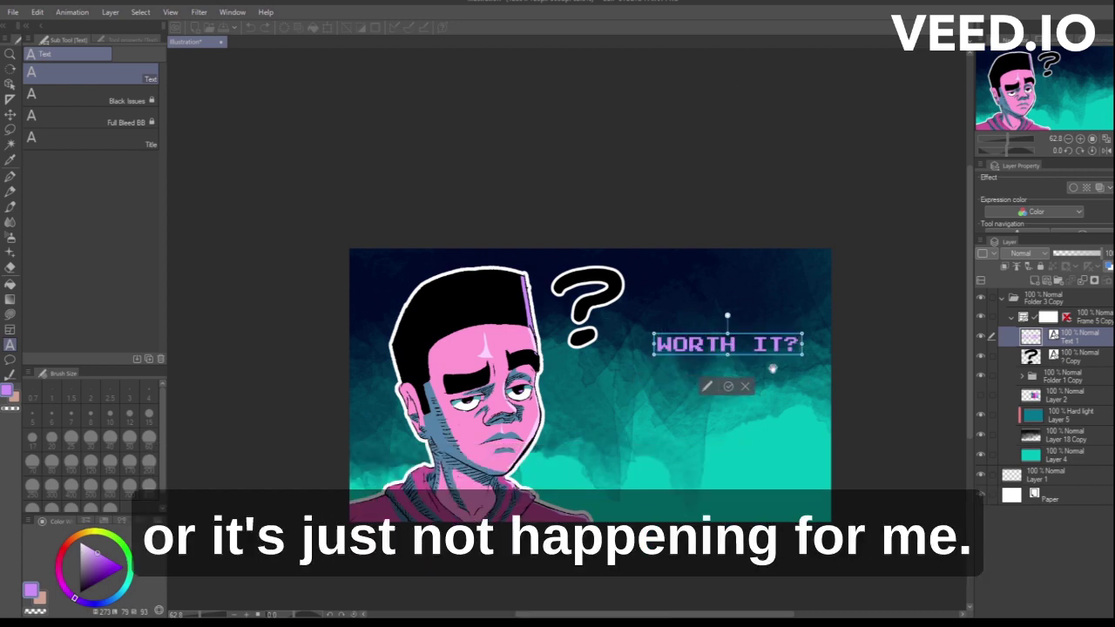
click(752, 345)
key(Return)
Change the font of the whole caption to Code Bold
key(ctrl+a)
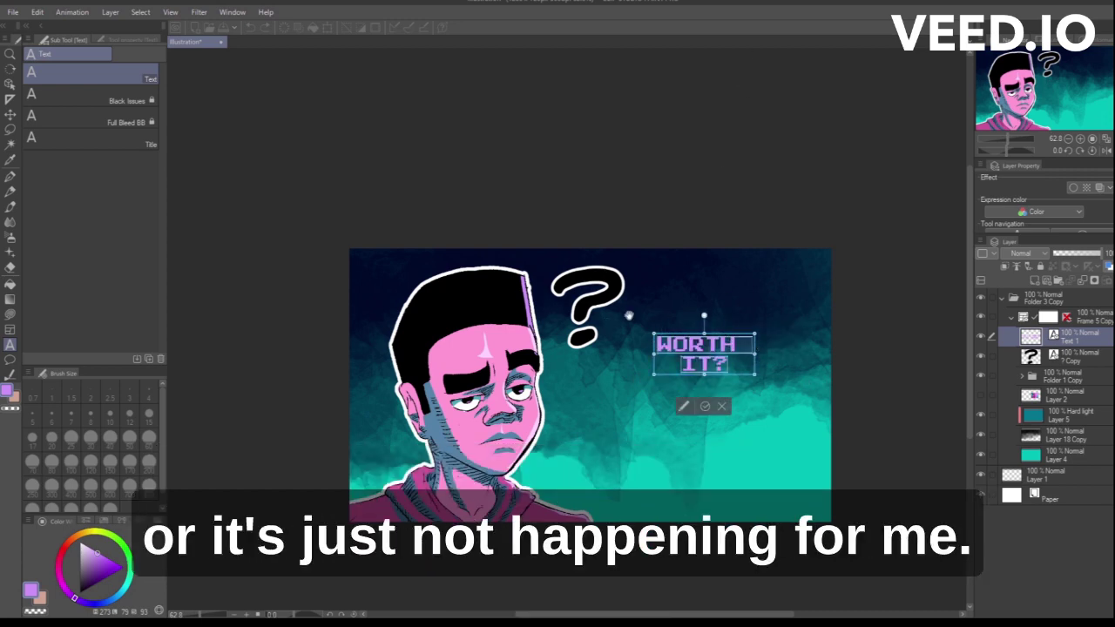
click(131, 40)
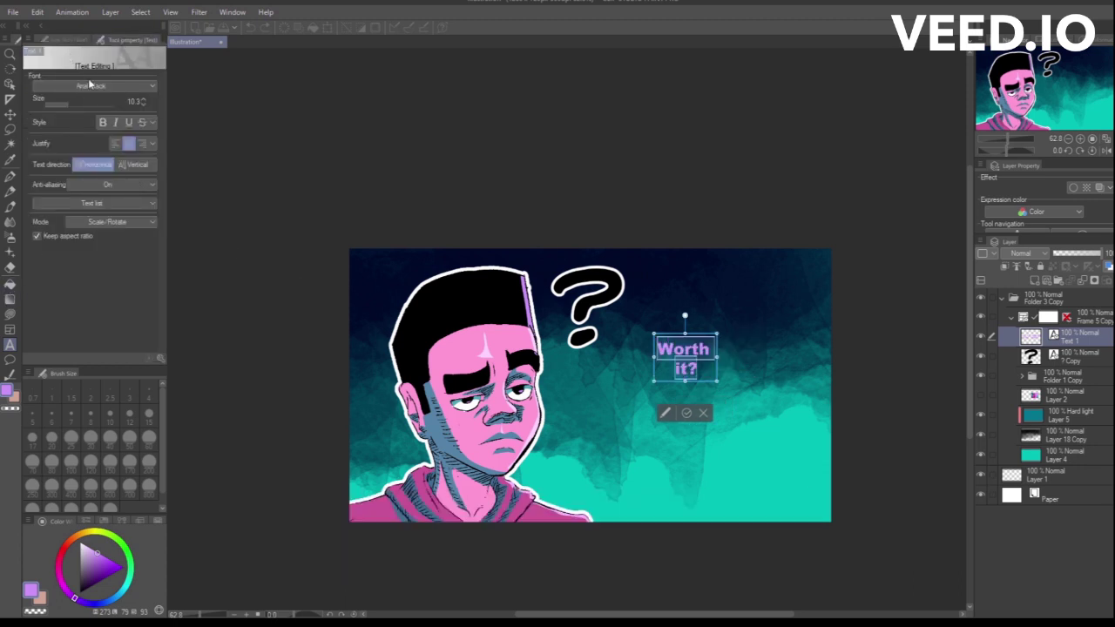
click(102, 163)
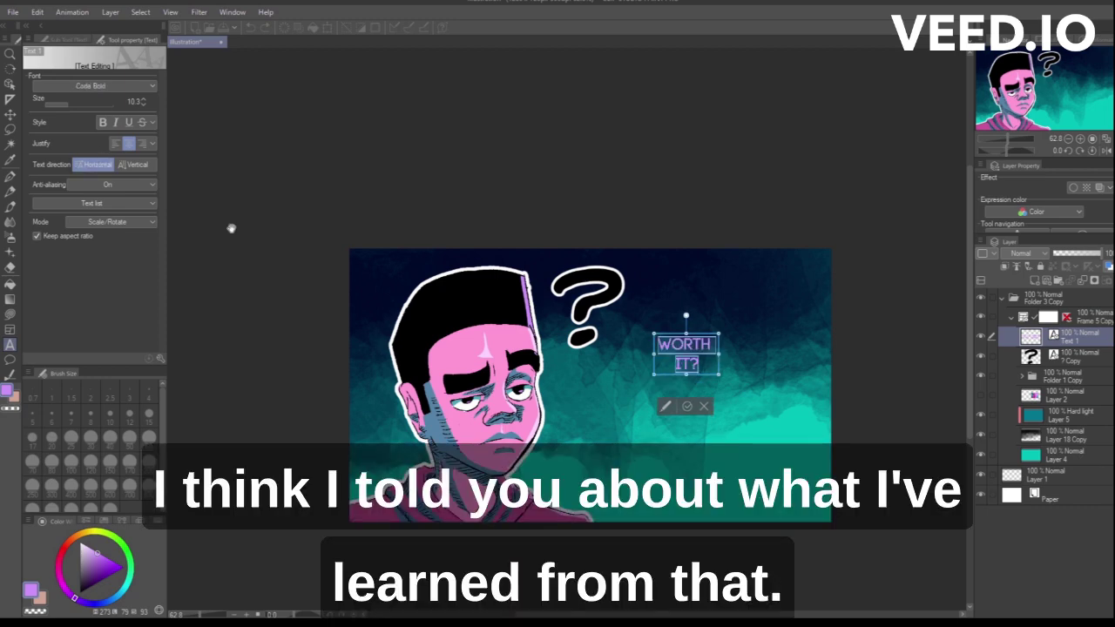
Enlarge the caption to about size 35 and reposition it to fill the background beside the character
drag(719, 374, 835, 447)
drag(654, 390, 627, 389)
click(737, 487)
scroll(765, 406, up, 3)
scroll(766, 406, down, 1)
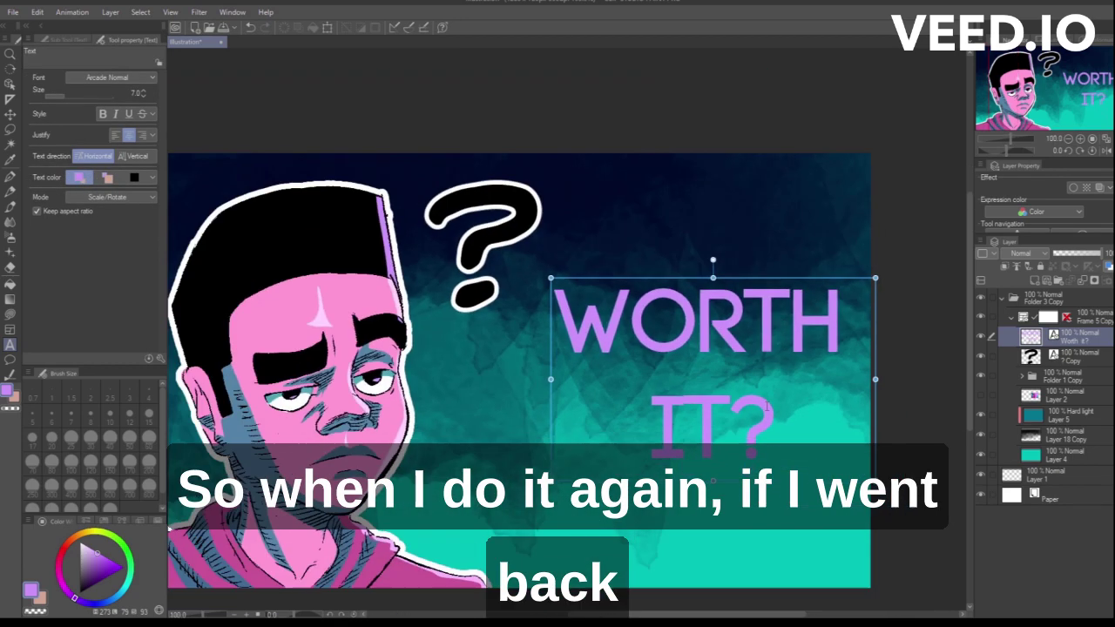
Recolour the whole caption white and change its font to Eras Bold ITC after trying Elephant
drag(775, 427, 263, 377)
click(80, 542)
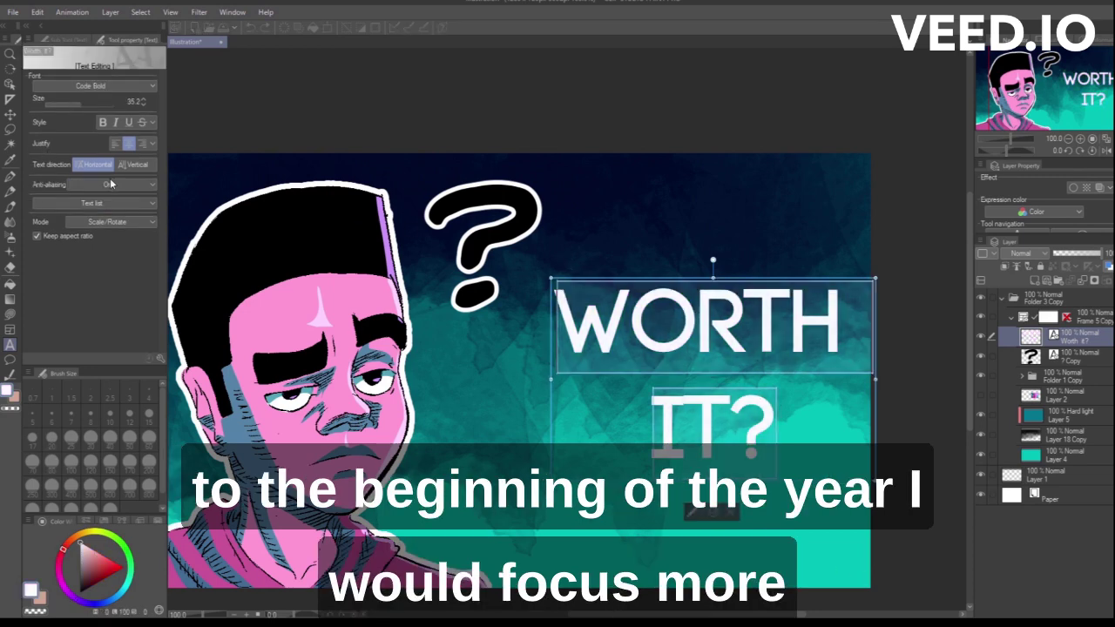
click(103, 184)
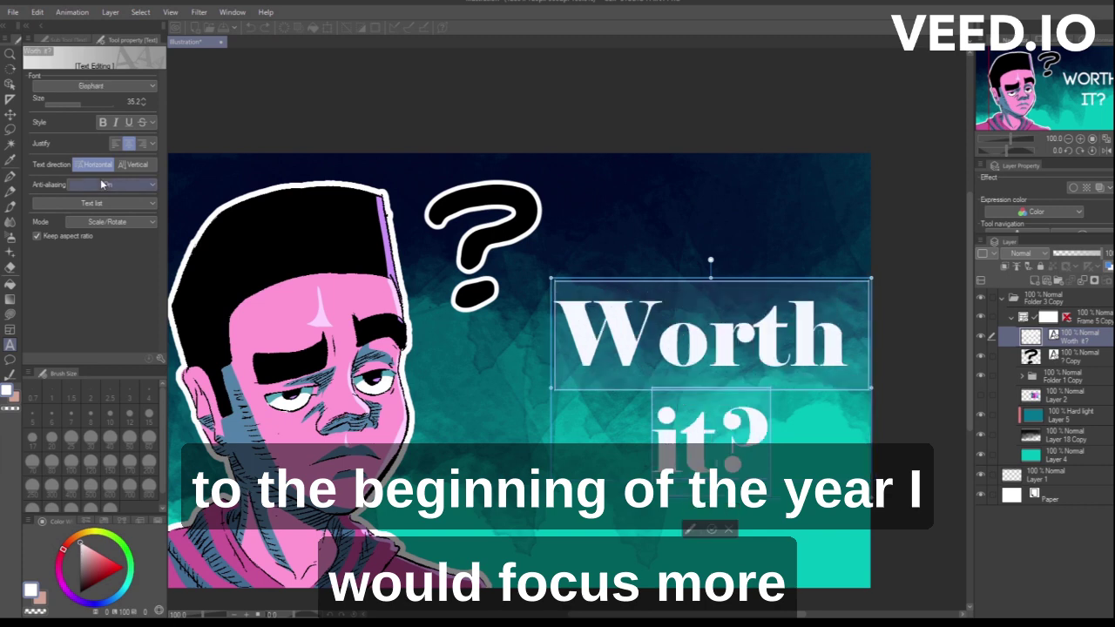
click(116, 89)
click(103, 183)
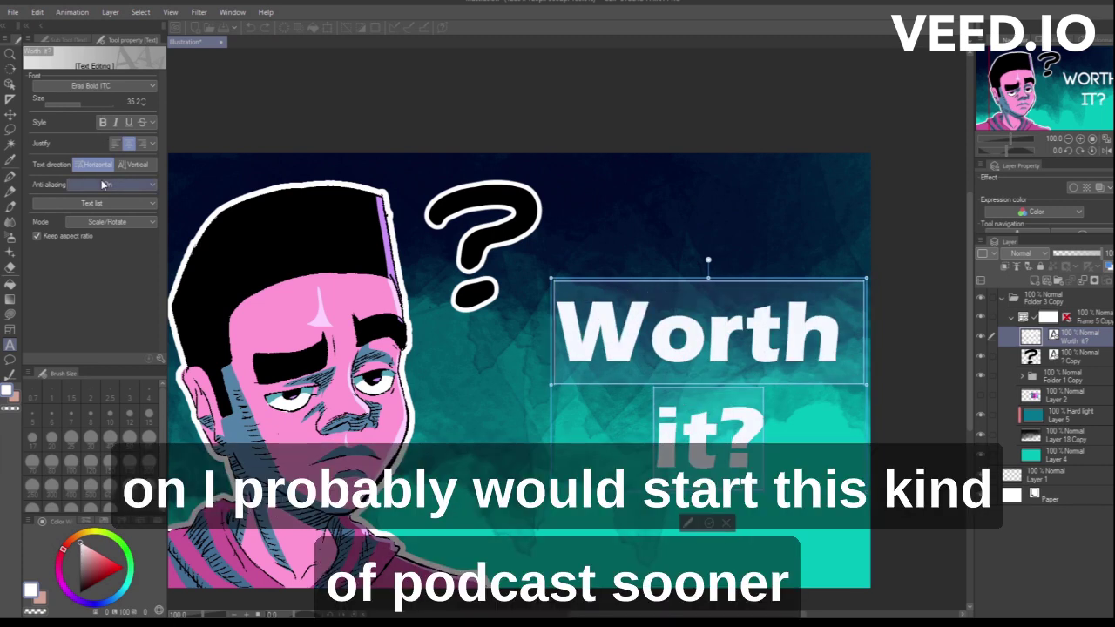
Finish editing the caption, show the colour palette reference image and move it so its swatches sit between the character and the caption
click(708, 523)
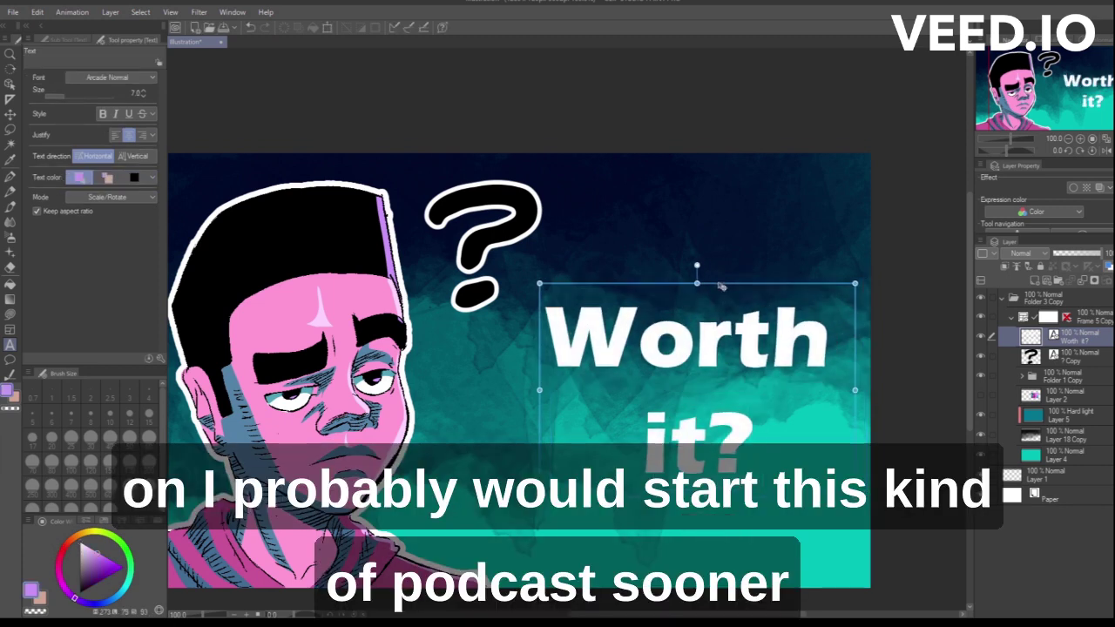
scroll(708, 288, down, 2)
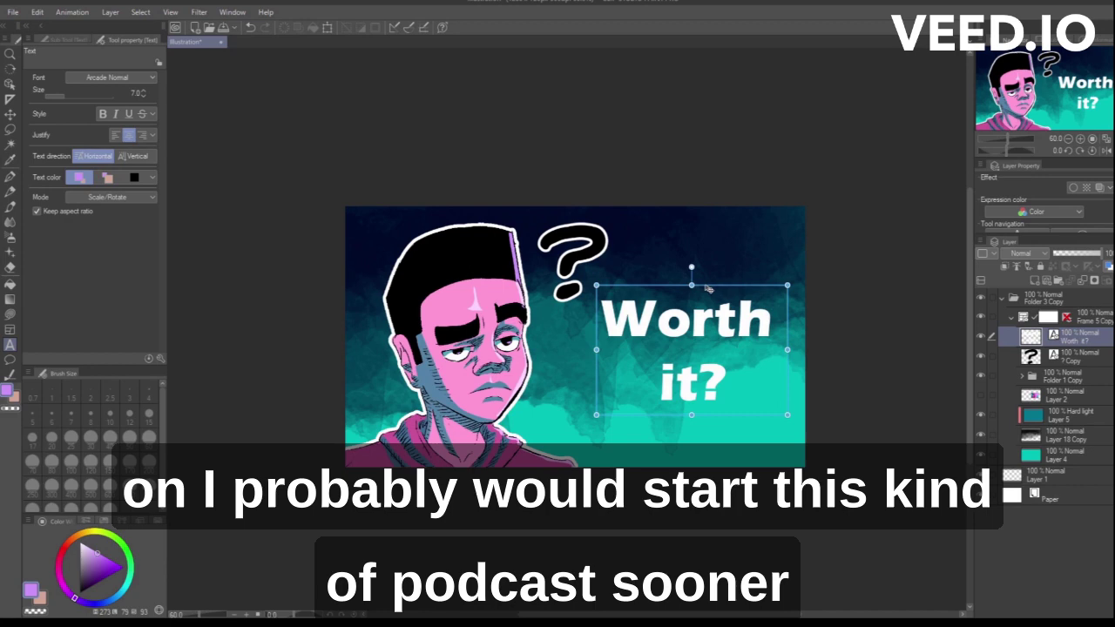
click(978, 396)
click(9, 70)
mouse_move(591, 378)
mouse_down()
mouse_move(561, 369)
mouse_move(595, 384)
mouse_up()
click(10, 85)
click(1072, 391)
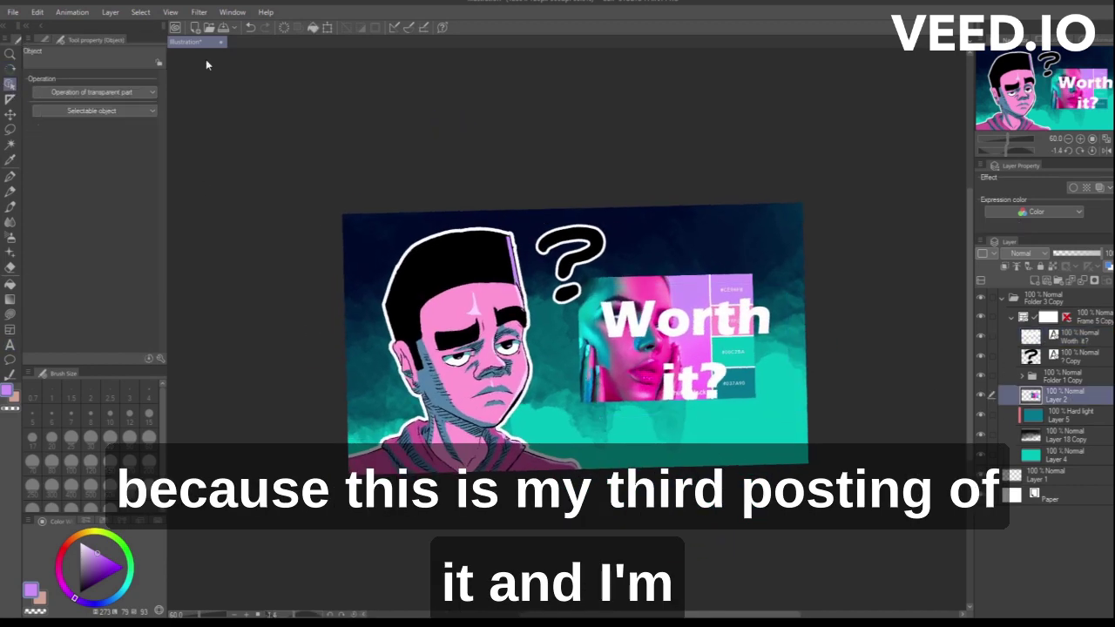
key(k)
drag(319, 281, 207, 315)
scroll(501, 367, up, 5)
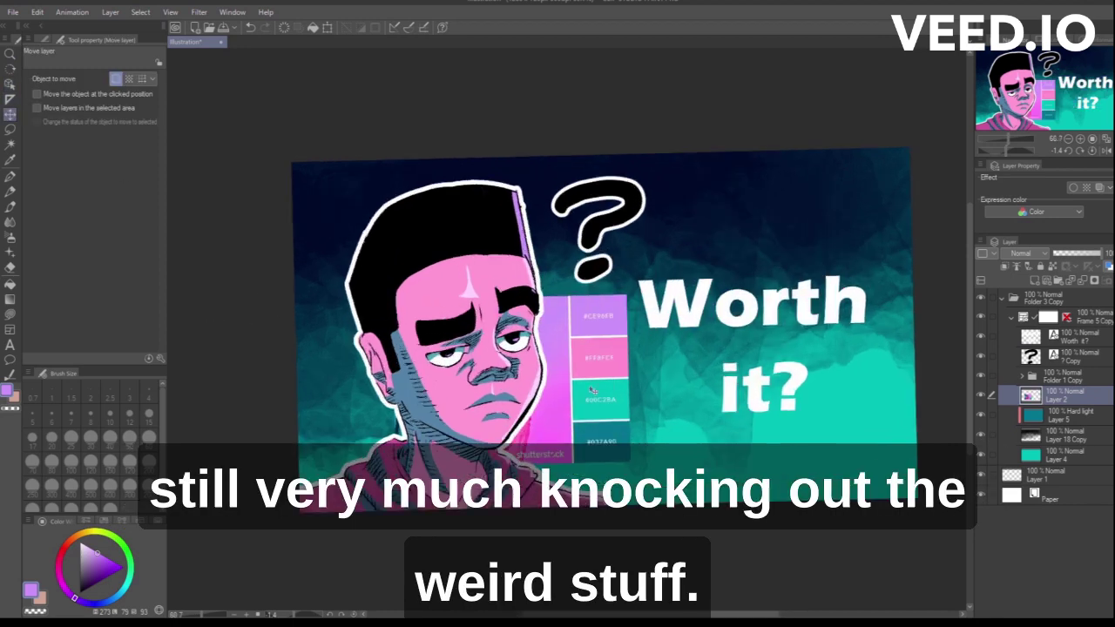
scroll(309, 199, down, 2)
scroll(362, 207, down, 2)
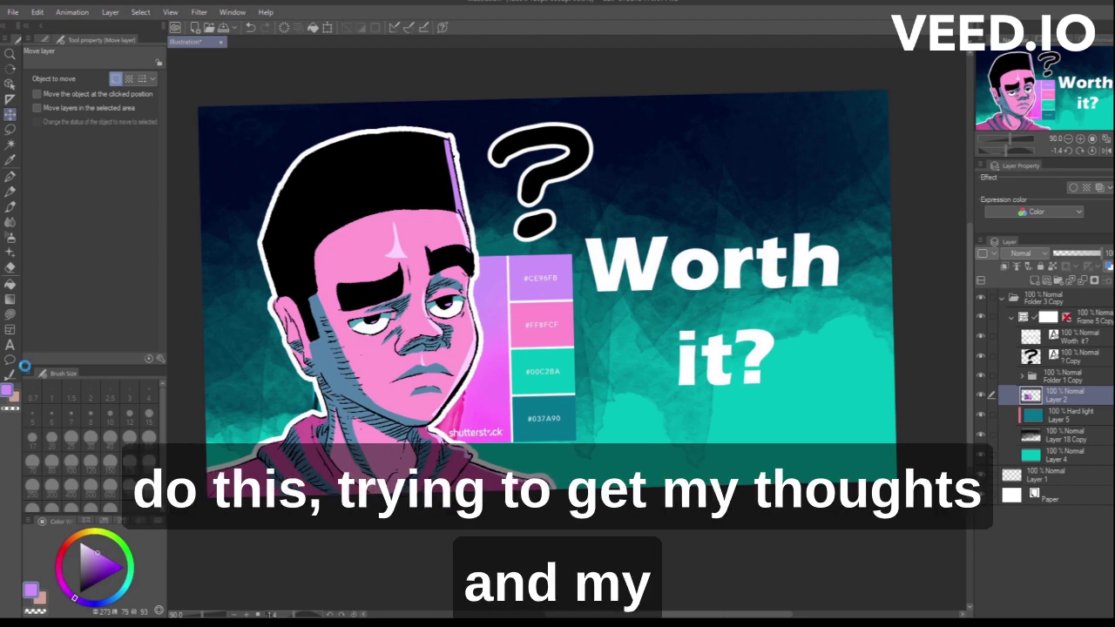
Try recolouring the whole caption with the light purple #CE96FB palette swatch and undo the change
click(9, 344)
click(789, 364)
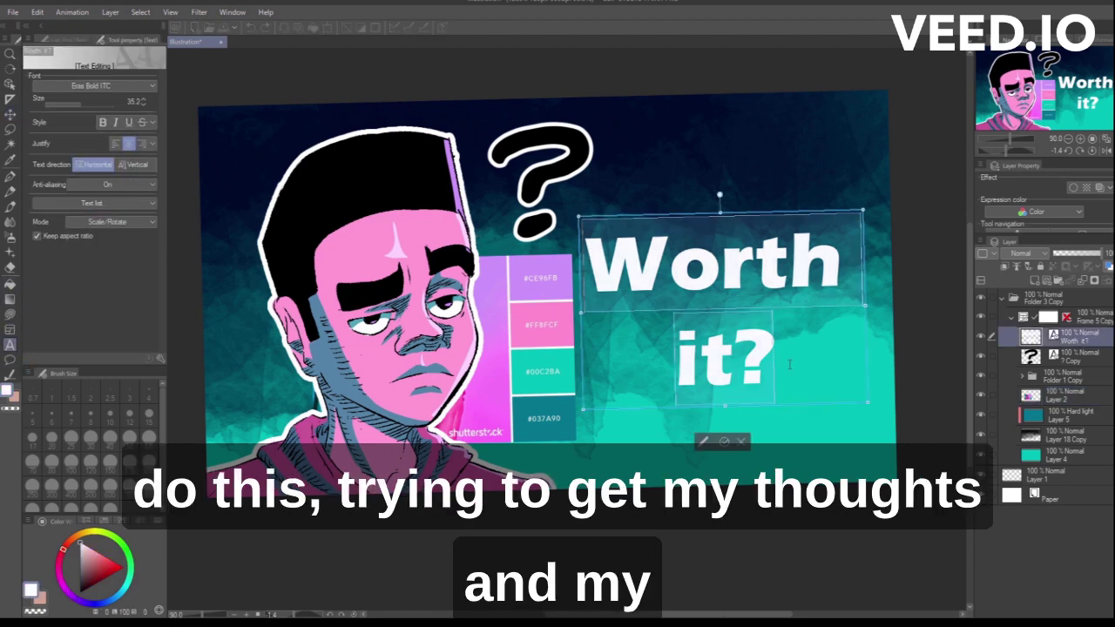
alt+click(514, 280)
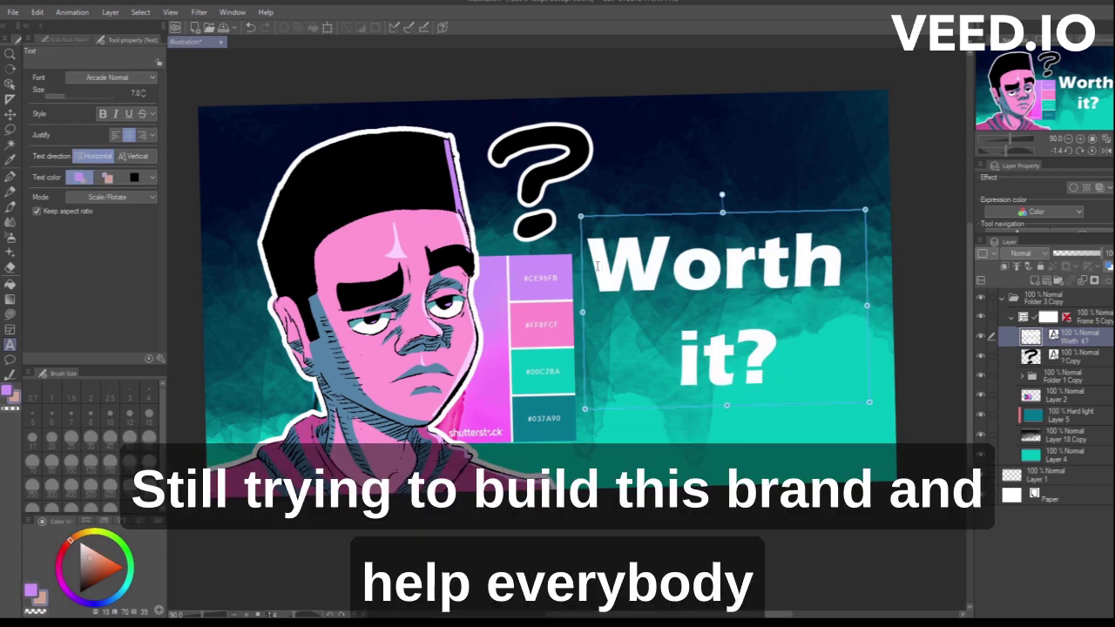
click(740, 348)
key(ctrl+a)
click(31, 592)
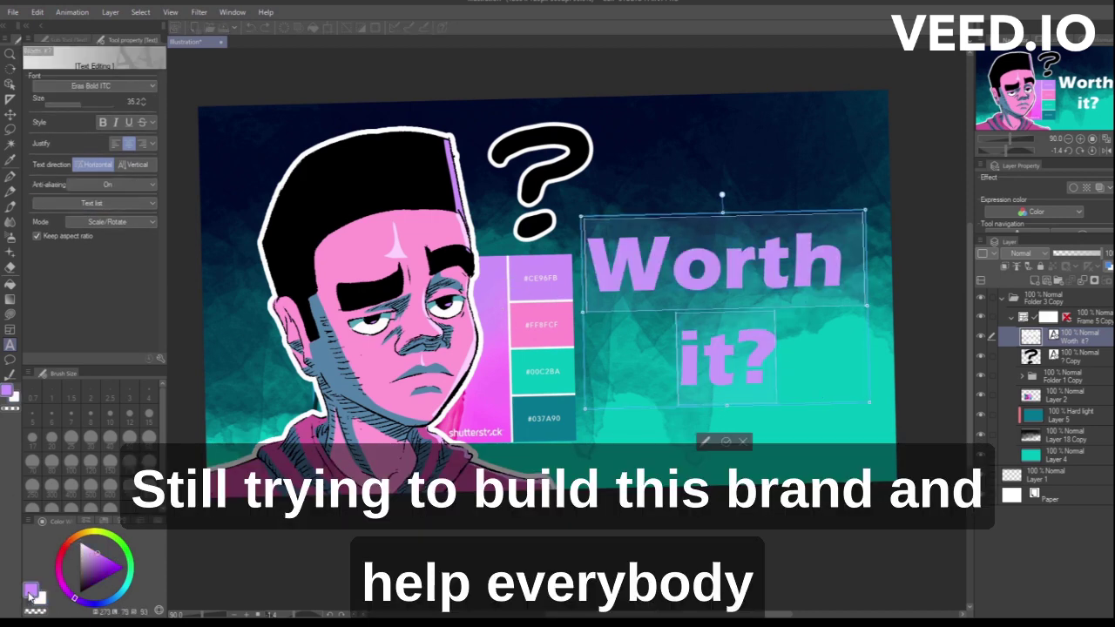
click(726, 442)
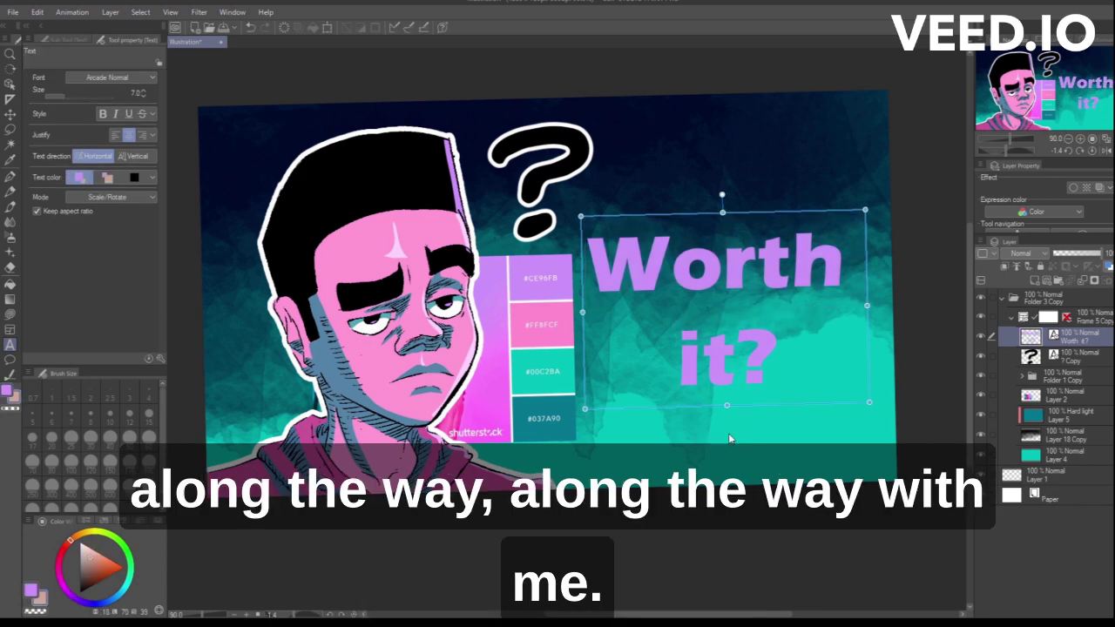
key(ctrl+z)
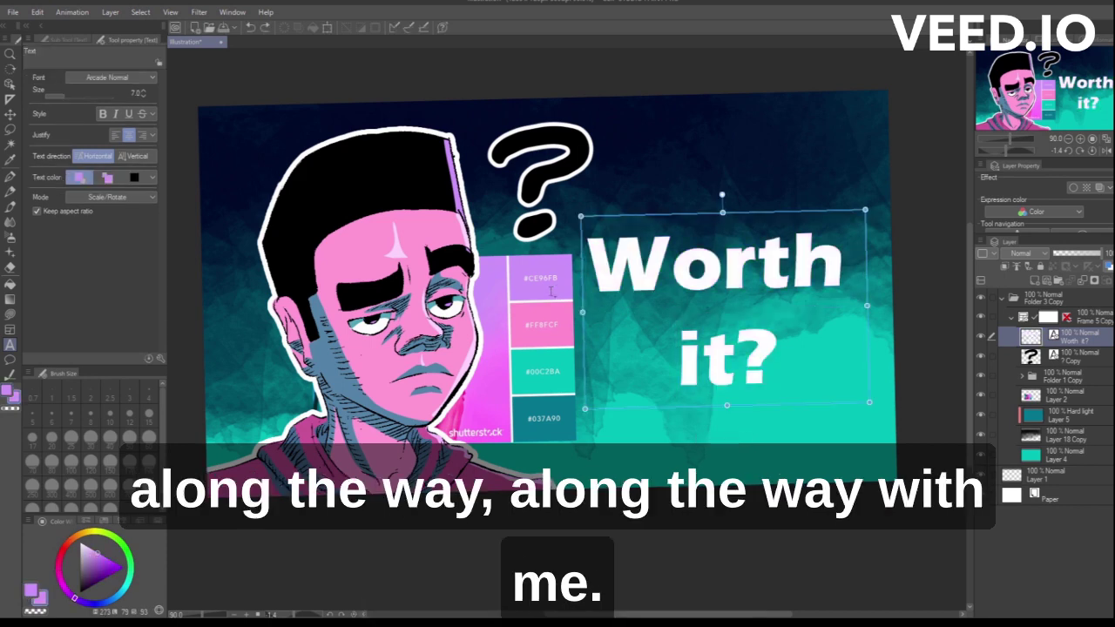
Create a new layer beneath the caption and airbrush a soft light purple glow behind the words at brush size 200
click(1080, 357)
click(1035, 280)
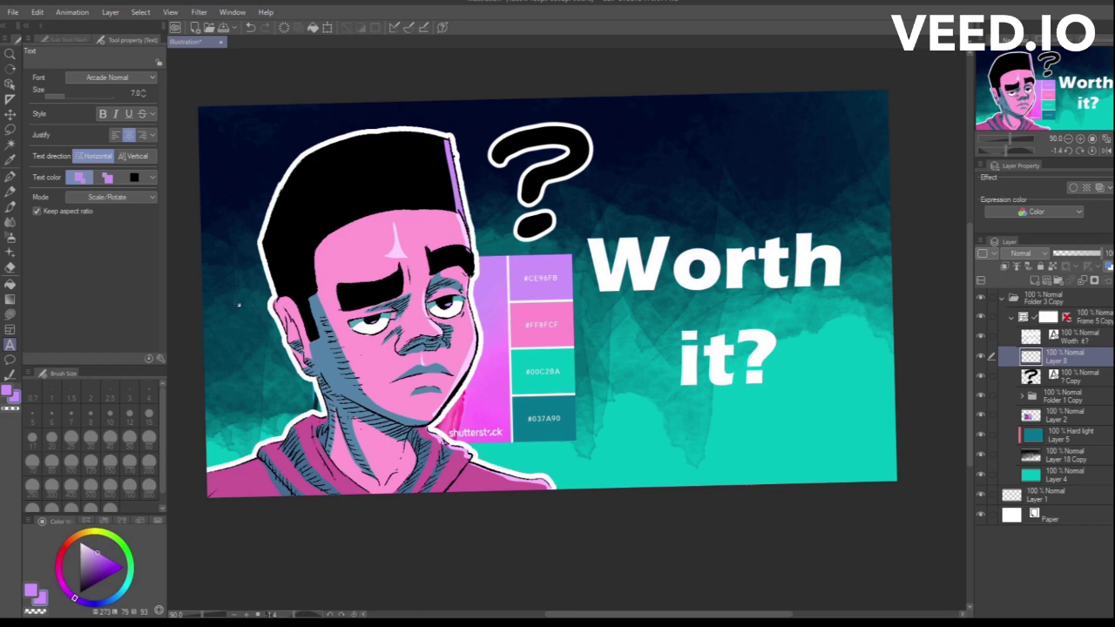
click(10, 285)
click(10, 236)
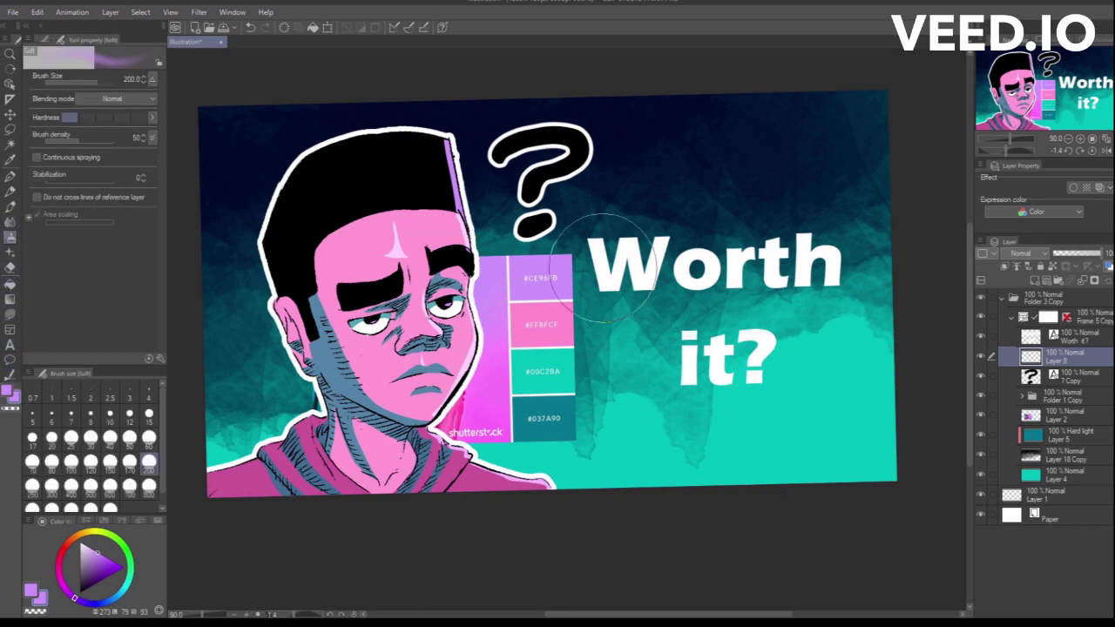
mouse_move(604, 268)
mouse_down()
mouse_move(567, 266)
mouse_move(749, 261)
mouse_move(684, 348)
mouse_move(746, 361)
mouse_move(823, 276)
mouse_move(662, 249)
mouse_move(640, 280)
mouse_up()
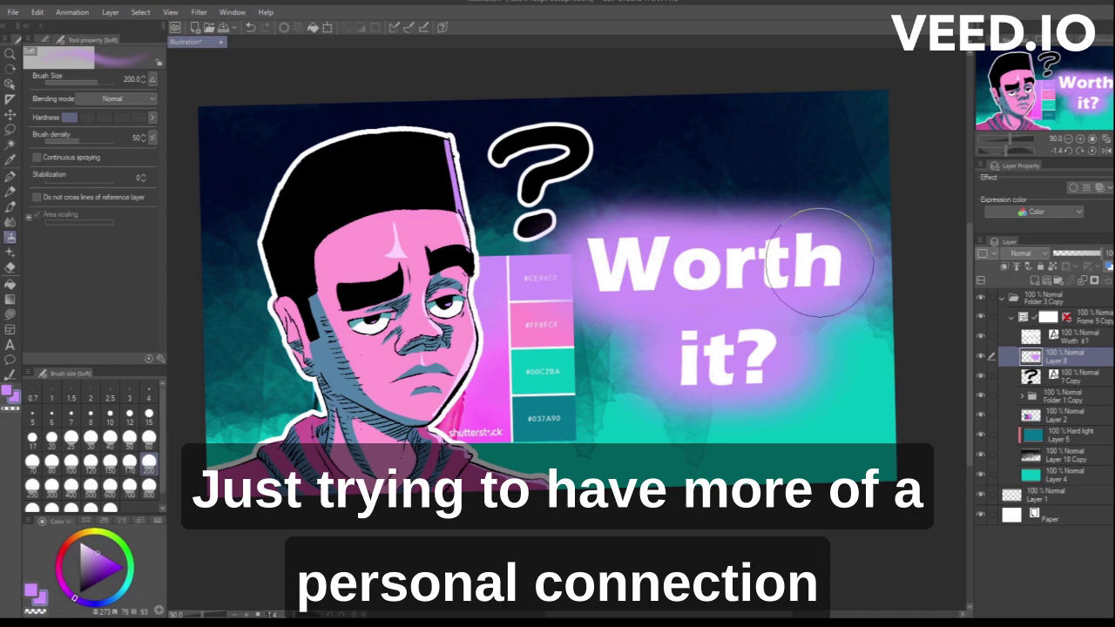
drag(819, 262, 611, 267)
mouse_move(801, 283)
mouse_down()
mouse_move(687, 353)
mouse_move(794, 378)
mouse_move(677, 392)
mouse_up()
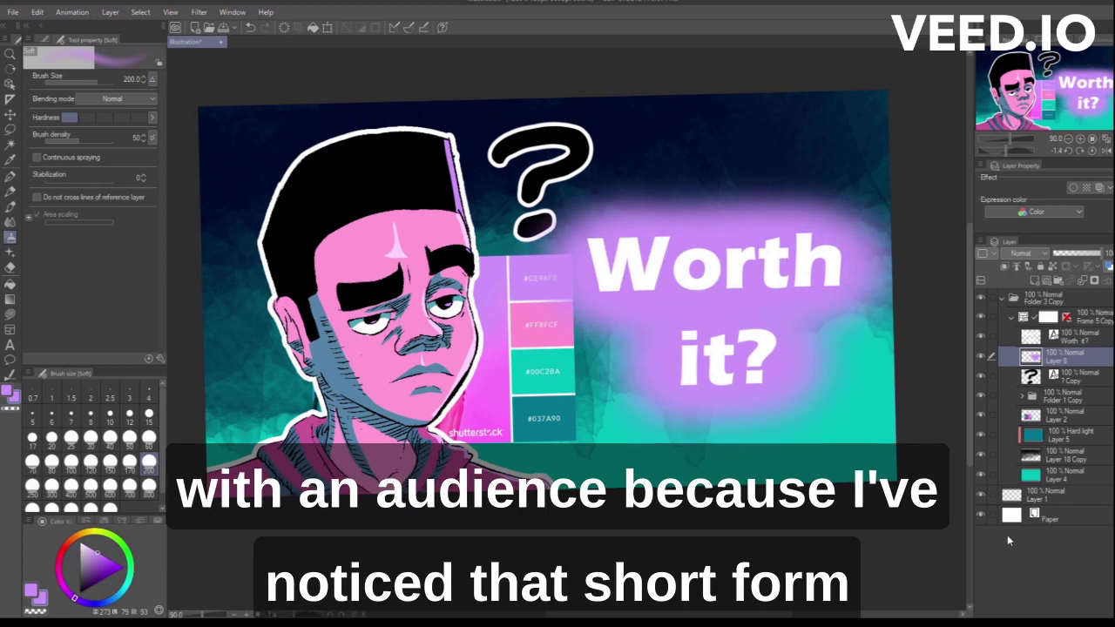
Try other blending modes such as Darken and Pin light on the glow layer and undo back to Normal
scroll(1021, 252, down, 1)
scroll(1022, 253, up, 1)
scroll(1022, 253, down, 6)
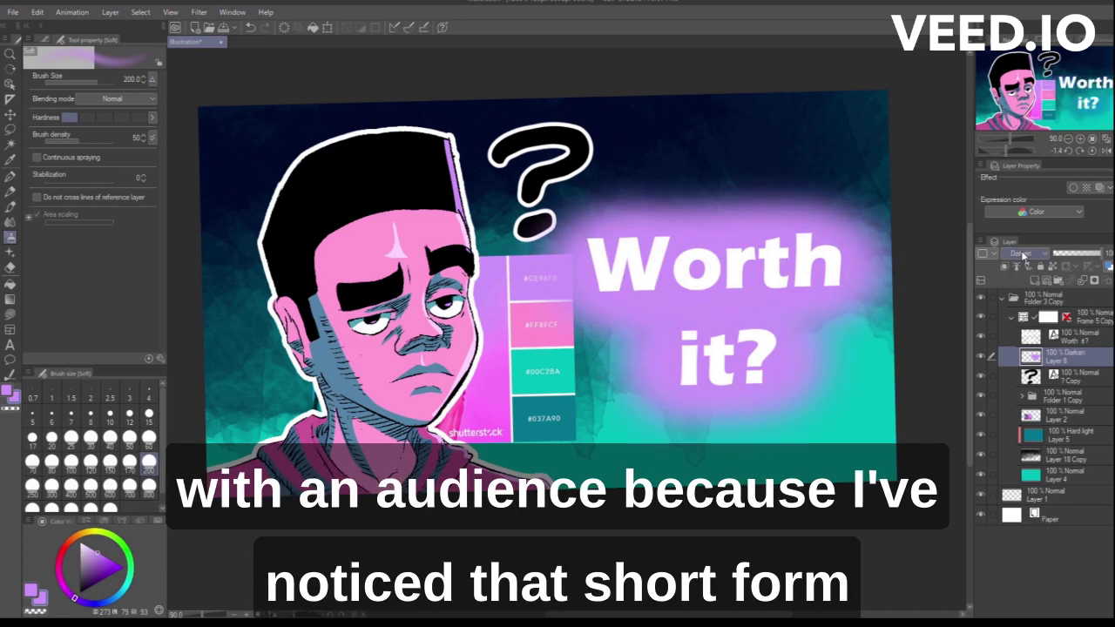
scroll(1023, 257, down, 10)
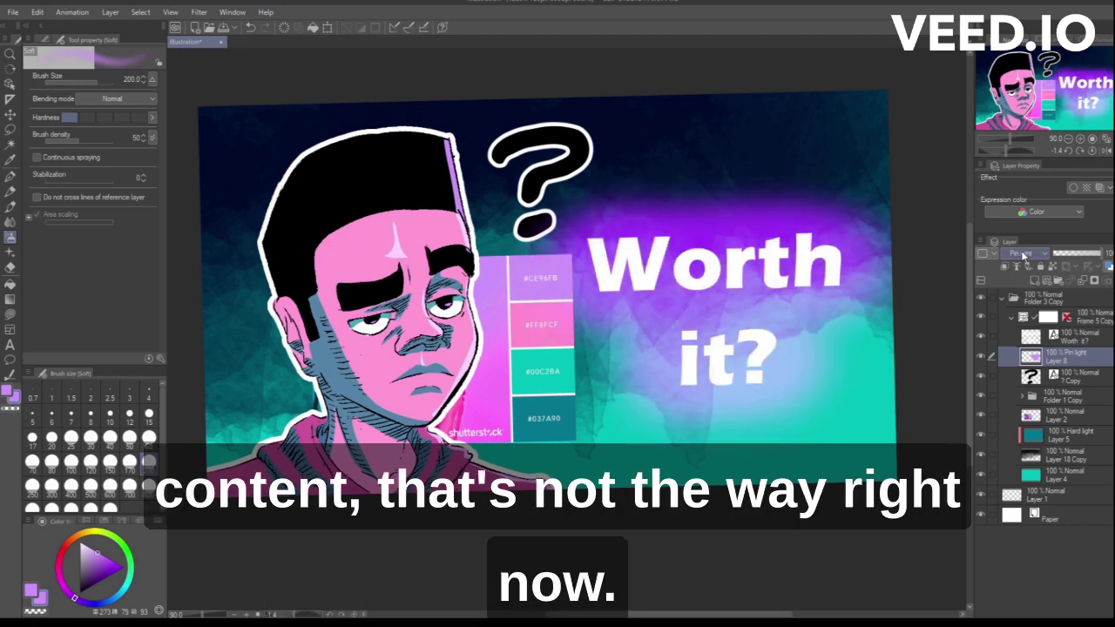
key(ctrl+z)
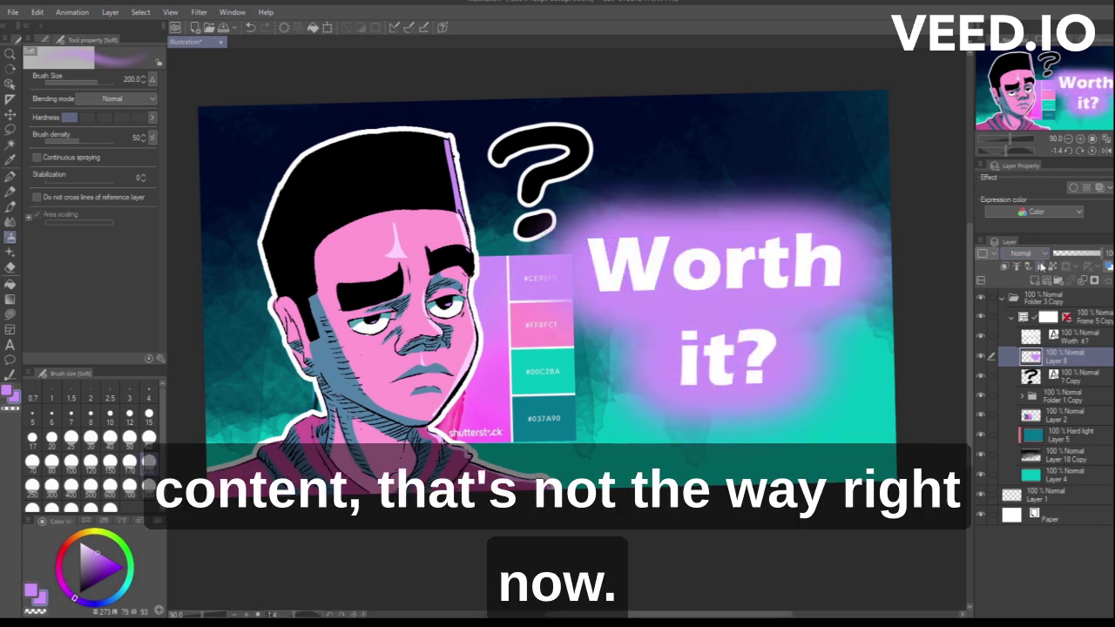
Hide the palette reference image and nudge the caption slightly left over its purple glow
click(10, 85)
click(561, 391)
click(981, 417)
scroll(757, 302, down, 4)
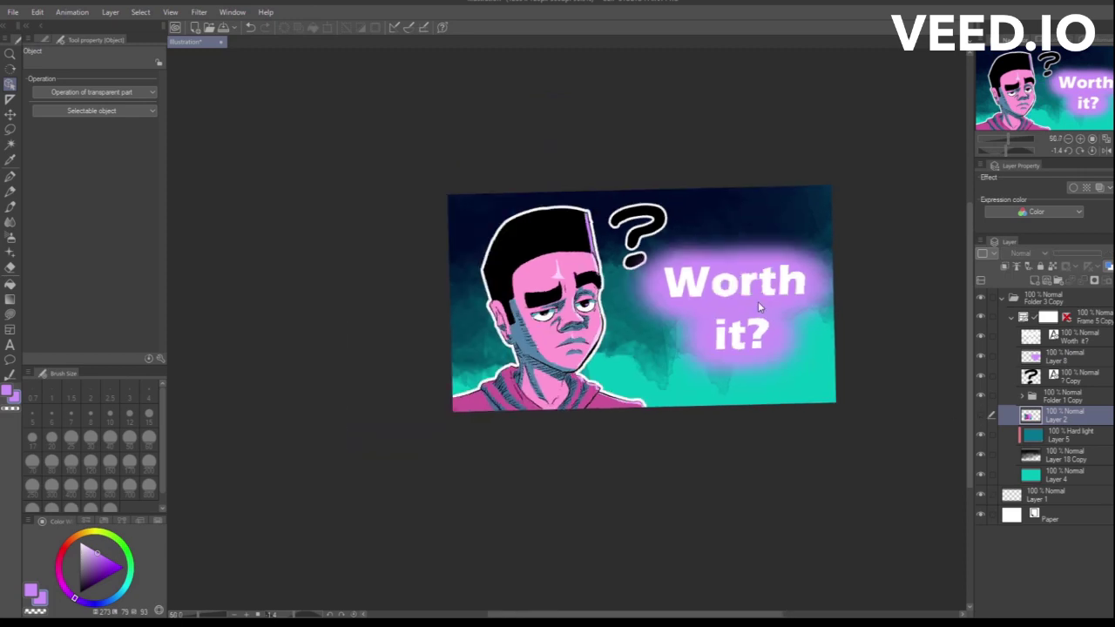
click(768, 302)
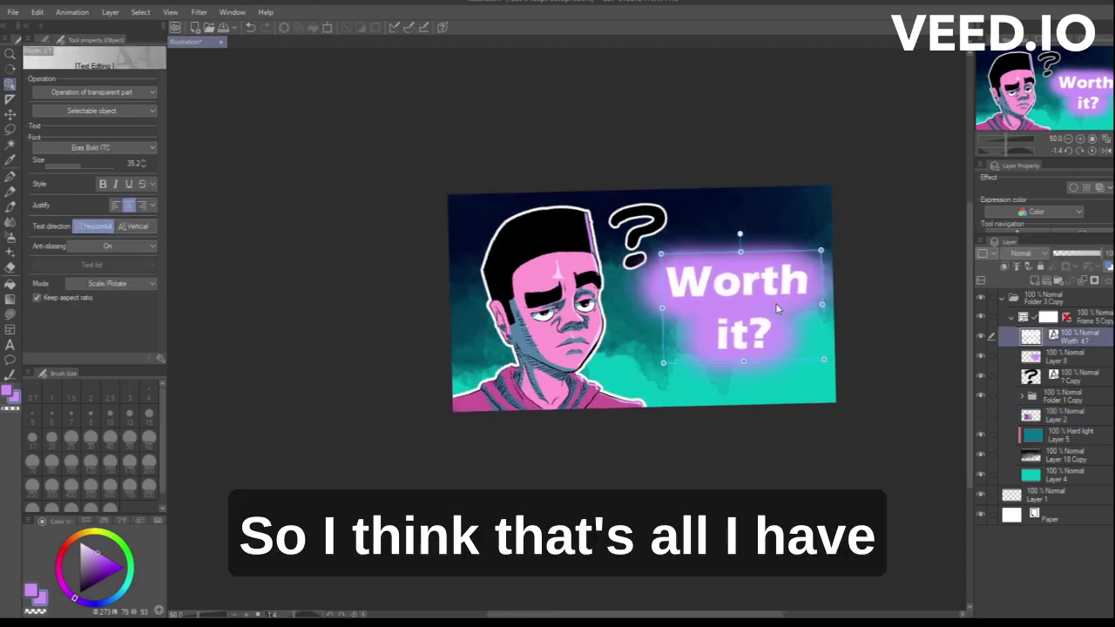
drag(776, 308, 773, 308)
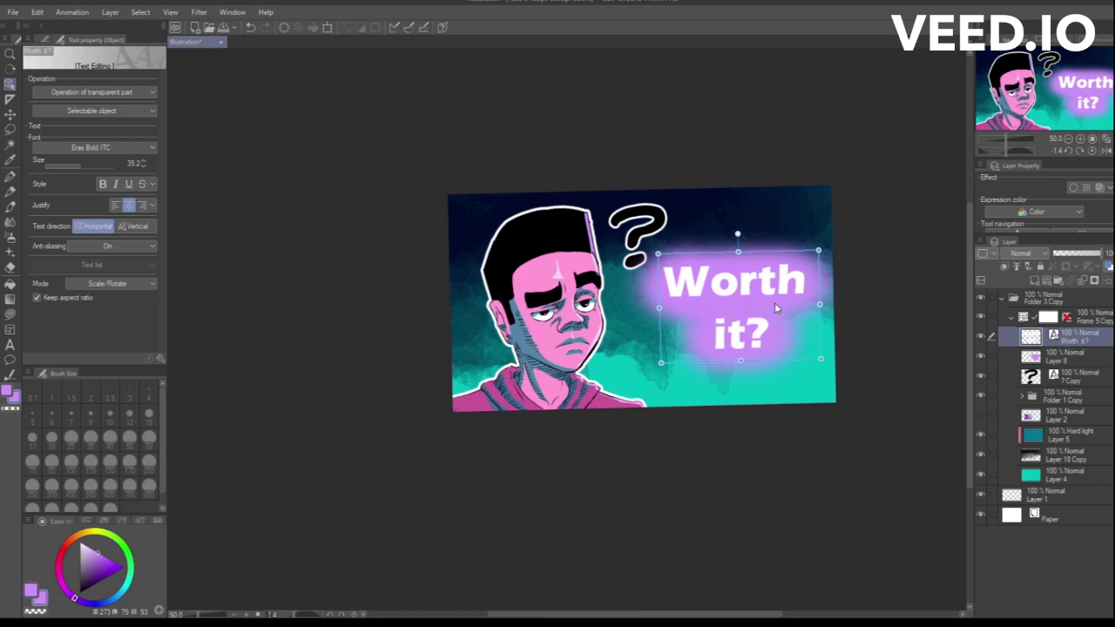
Show the palette reference image again and sample its dark teal as the foreground colour and its turquoise as the background colour
click(1067, 454)
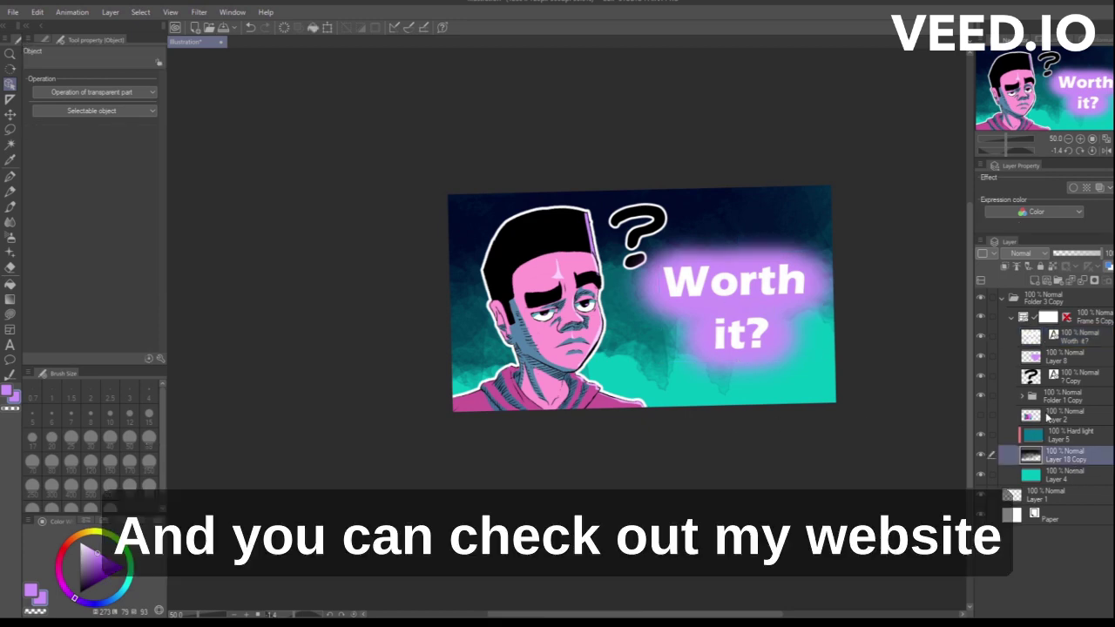
click(981, 416)
click(10, 284)
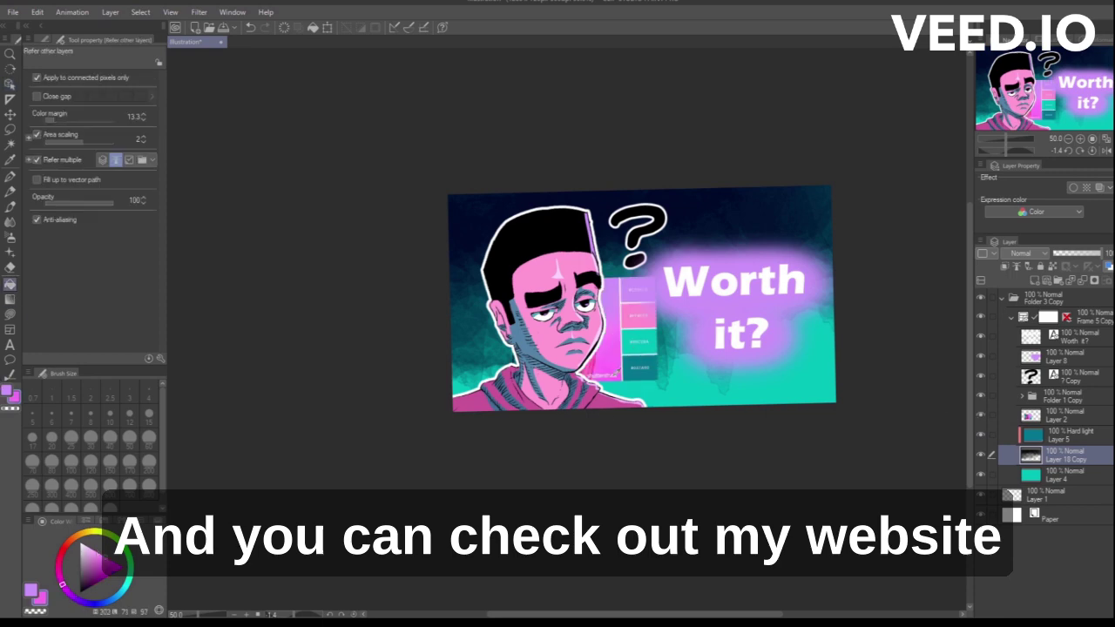
alt+click(640, 343)
key(x)
alt+click(653, 367)
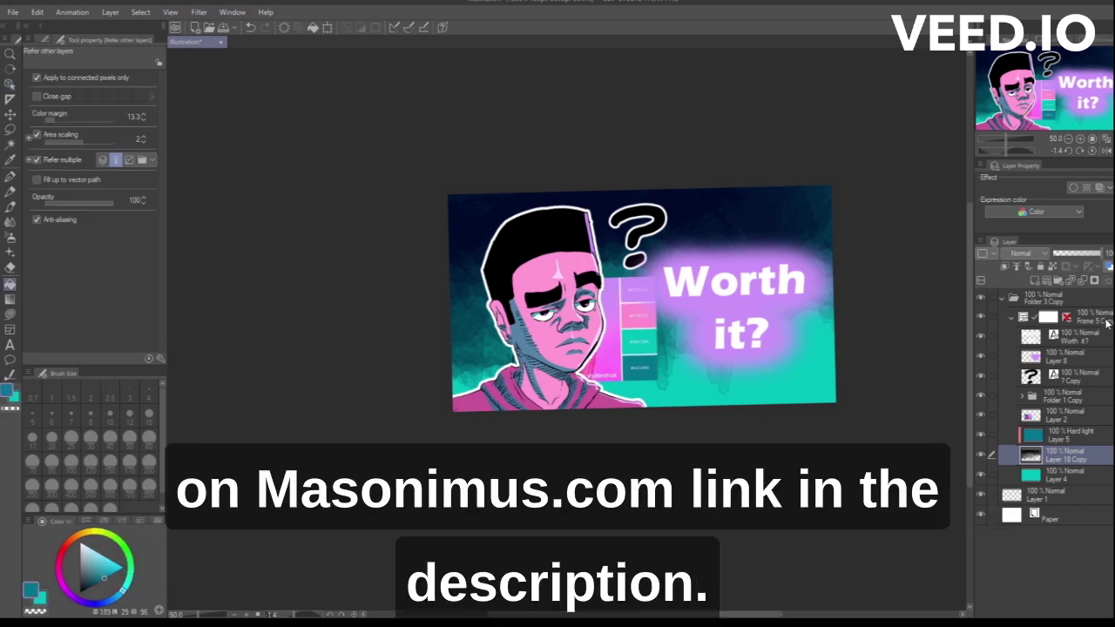
Add a new layer above the comic frame and fill it with a vertical foreground-to-background gradient from dark teal down to turquoise
click(1043, 280)
drag(1066, 319, 1054, 310)
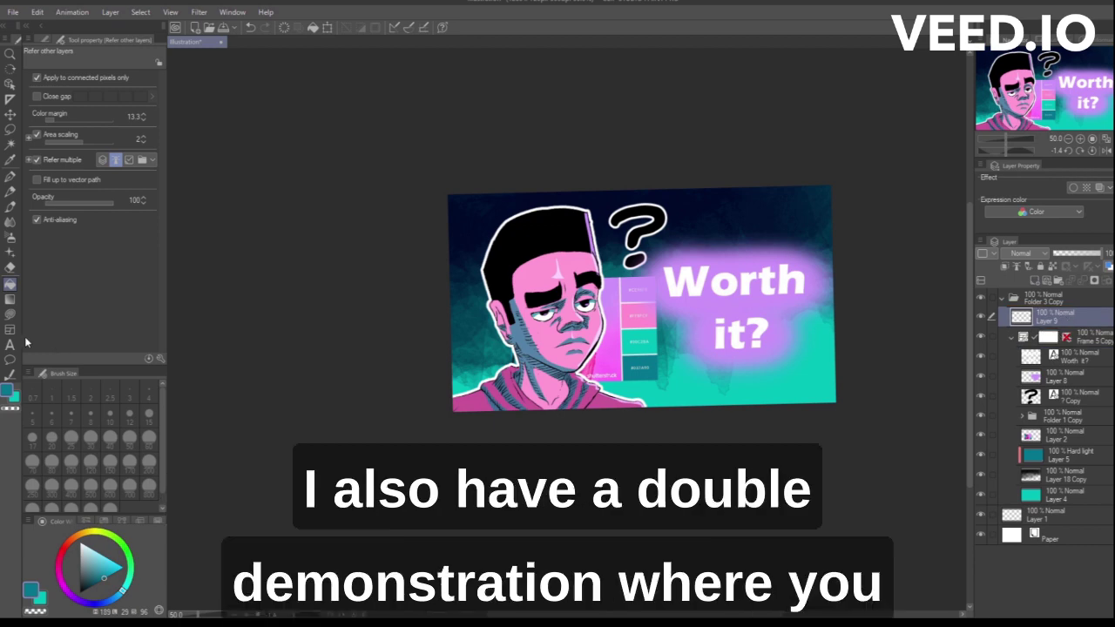
click(10, 359)
click(10, 297)
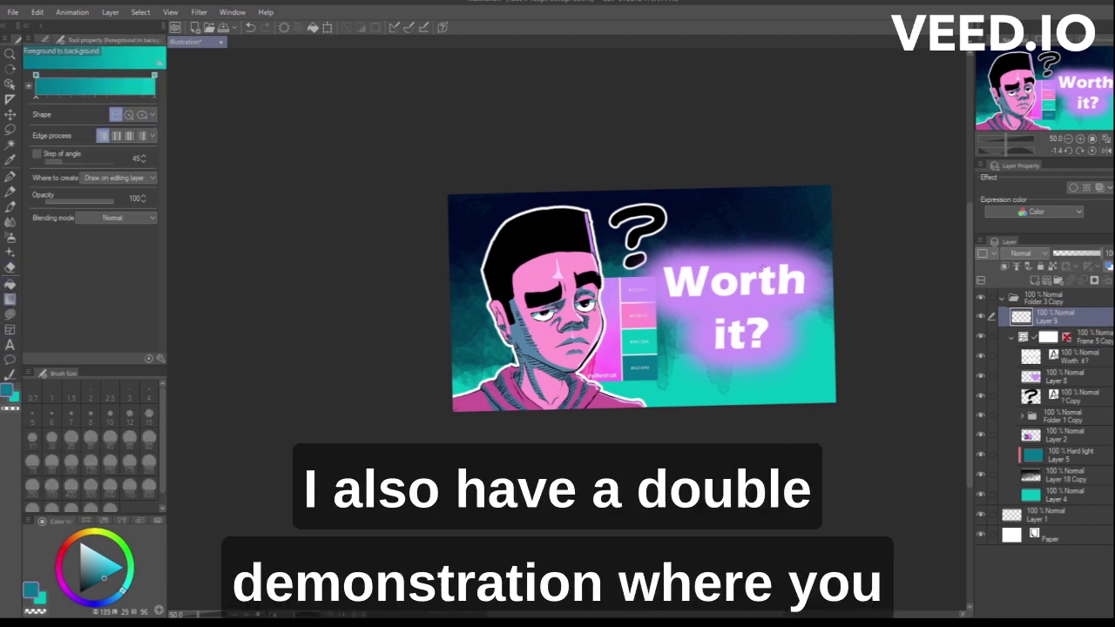
drag(762, 252, 762, 397)
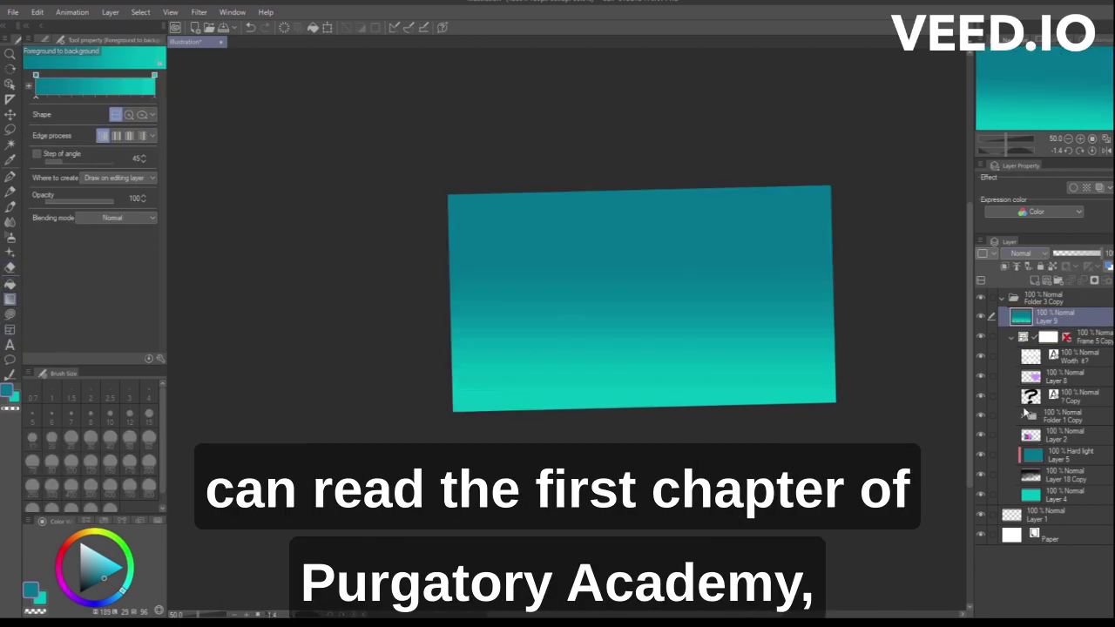
Set the gradient layer to Overlay at 25% opacity, comparing the artwork with and without it, and hide the palette reference image
click(1024, 410)
drag(1056, 253, 1072, 255)
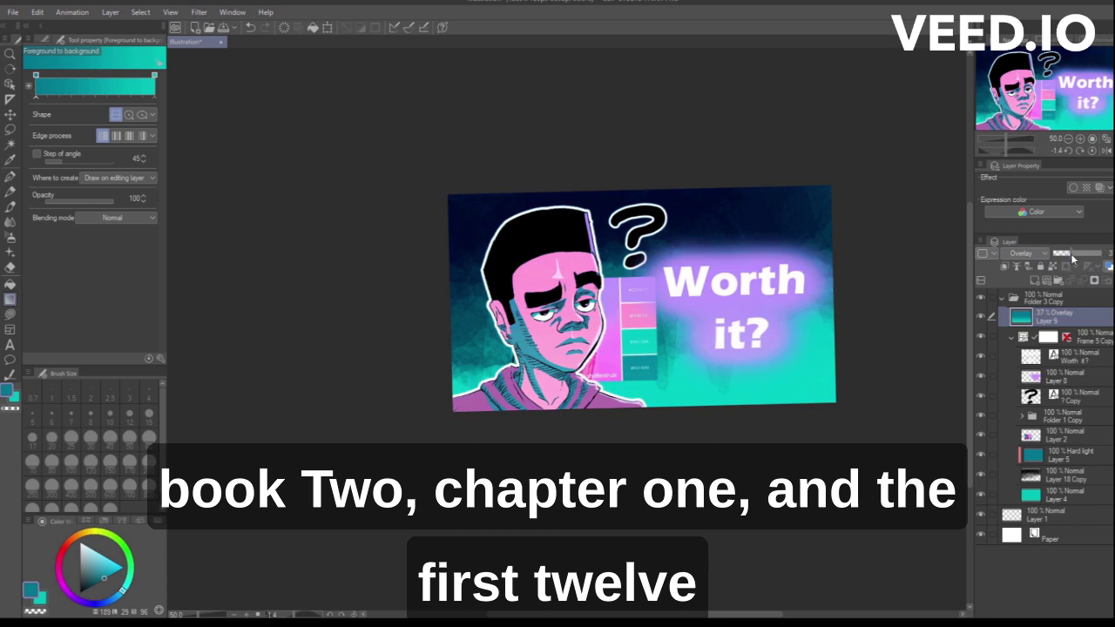
click(981, 318)
click(982, 319)
click(980, 319)
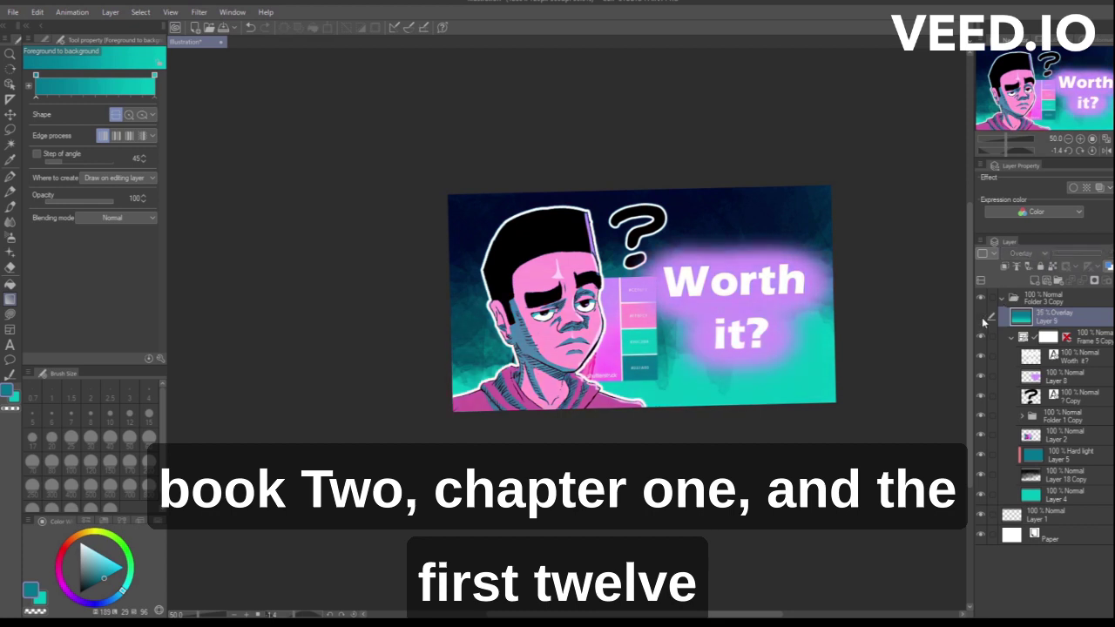
click(982, 320)
drag(1066, 252, 1110, 261)
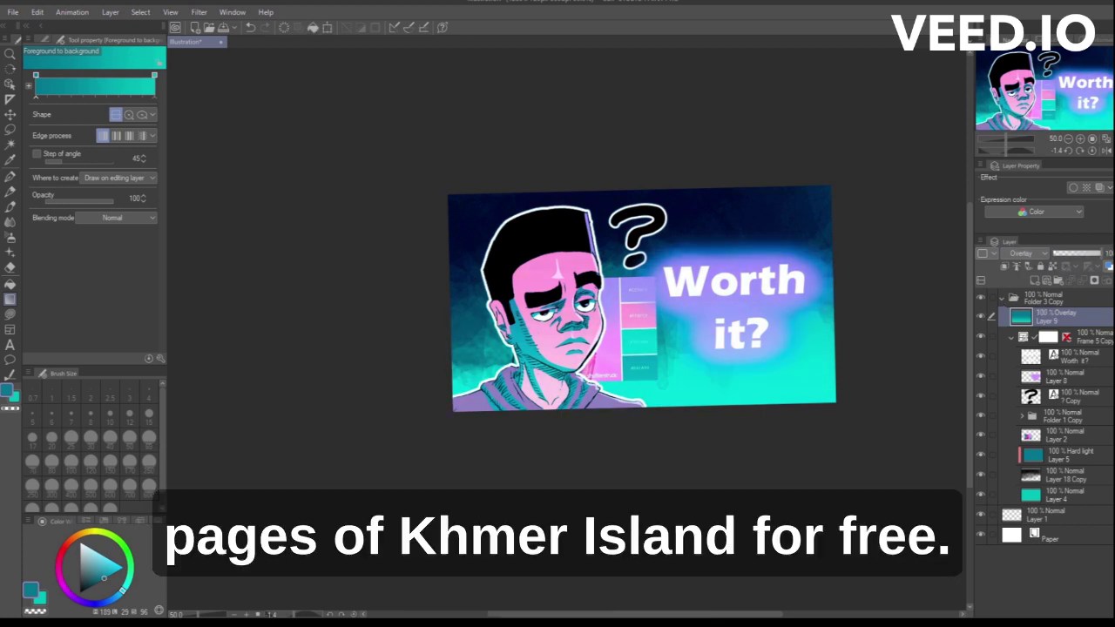
click(981, 435)
click(1064, 254)
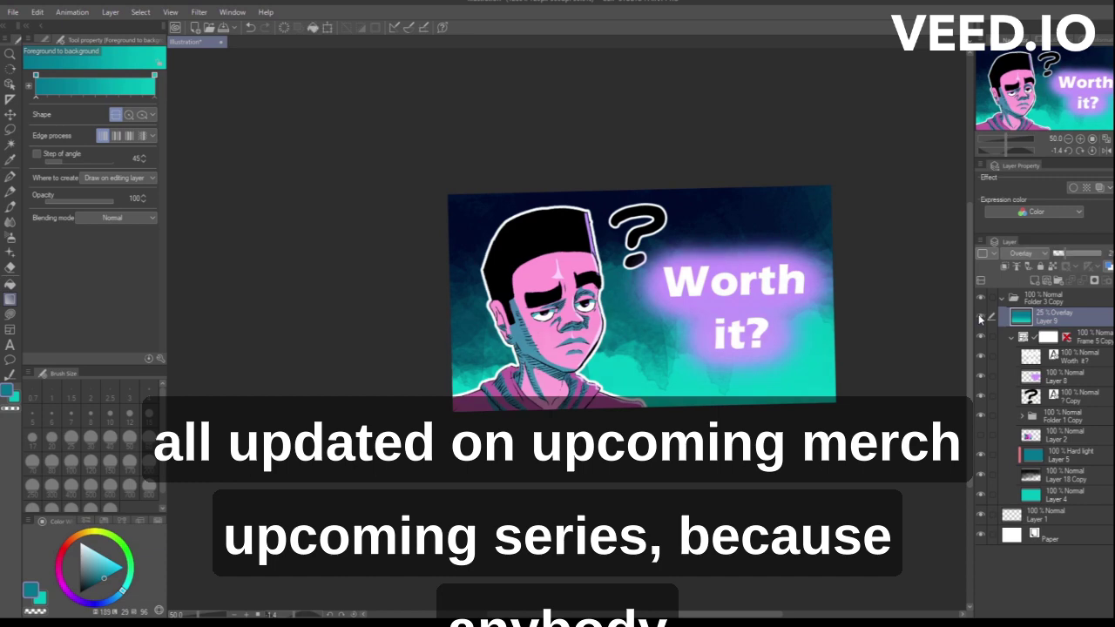
Rotate the teal gradient overlay layer by about 90 degrees
key(ctrl+t)
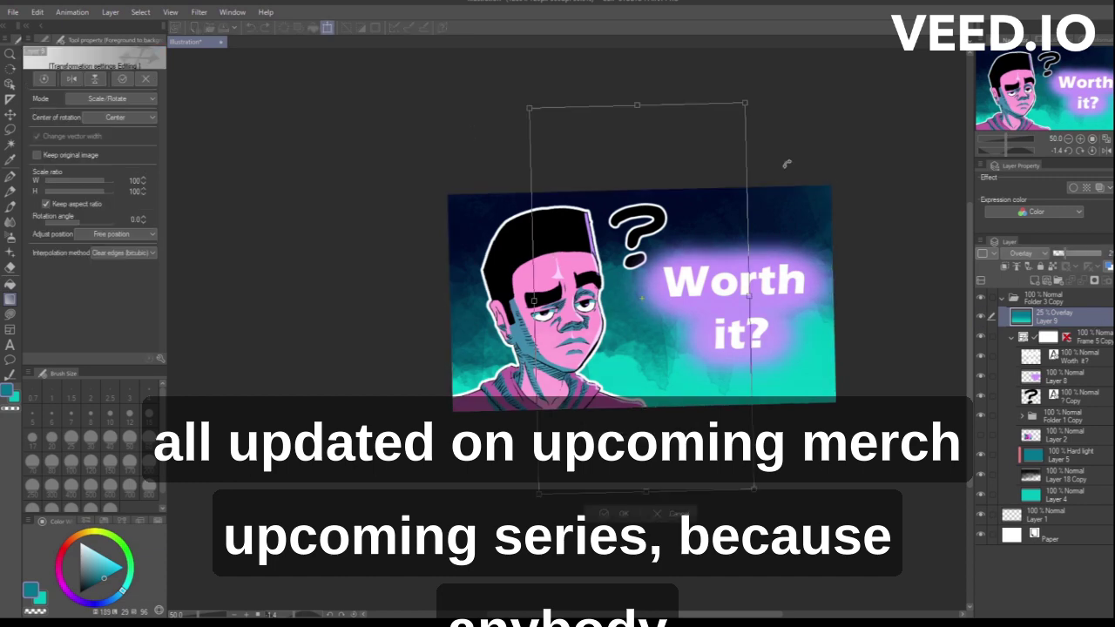